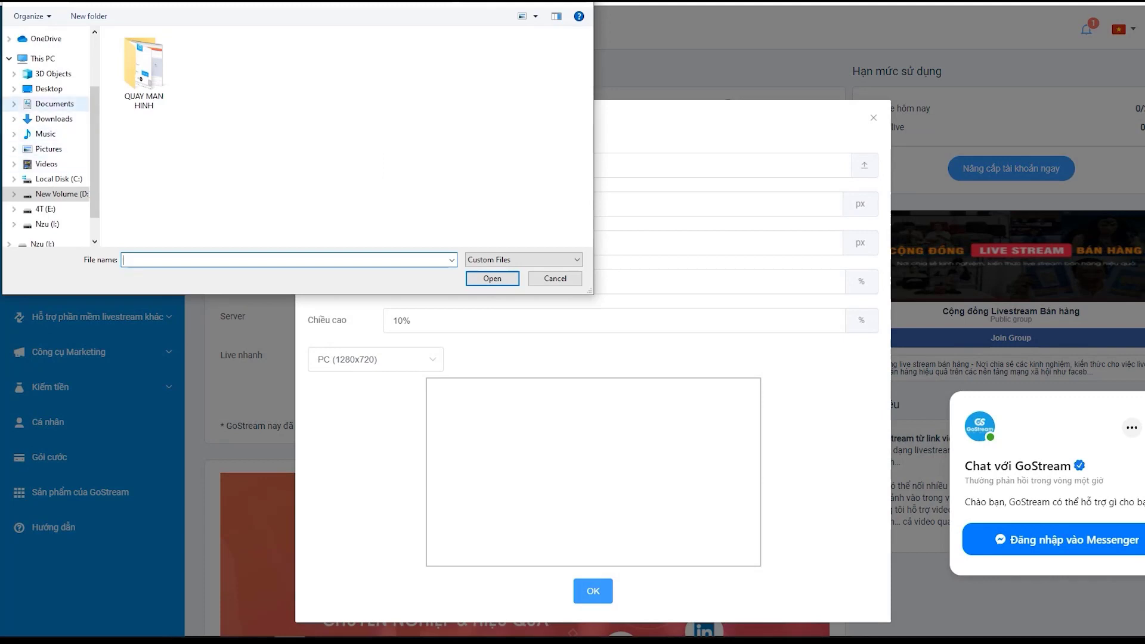
Step: Insert the cat picture from the Downloads folder over the livestream with default placement, and continue to the Nơi đăng stage
left_click(53, 119)
left_click(196, 69)
left_click(492, 279)
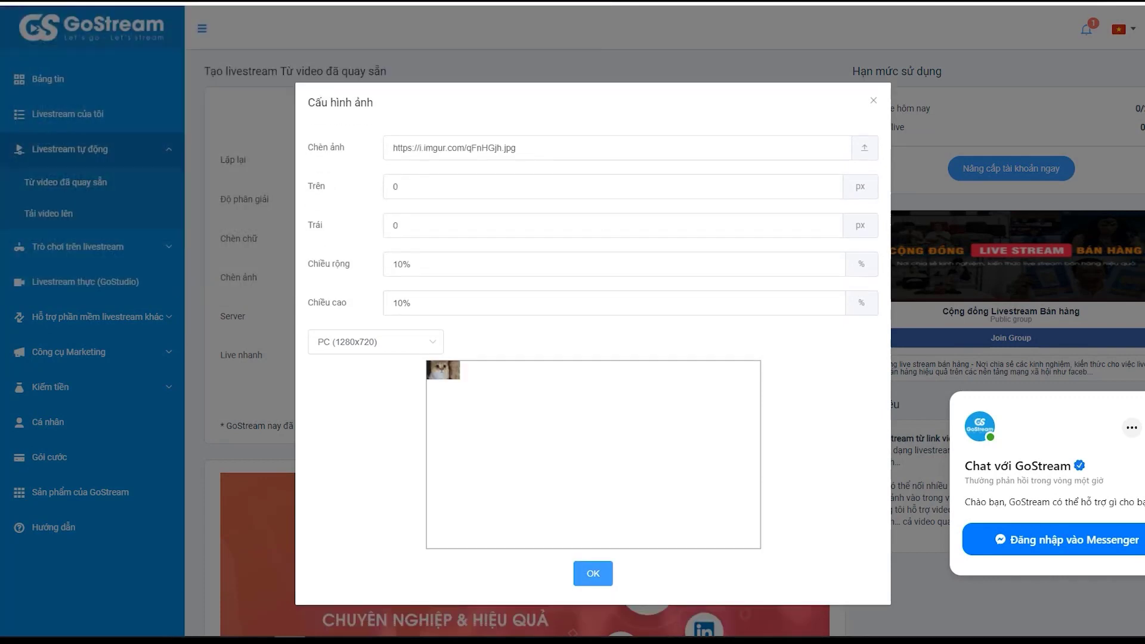
left_click(593, 573)
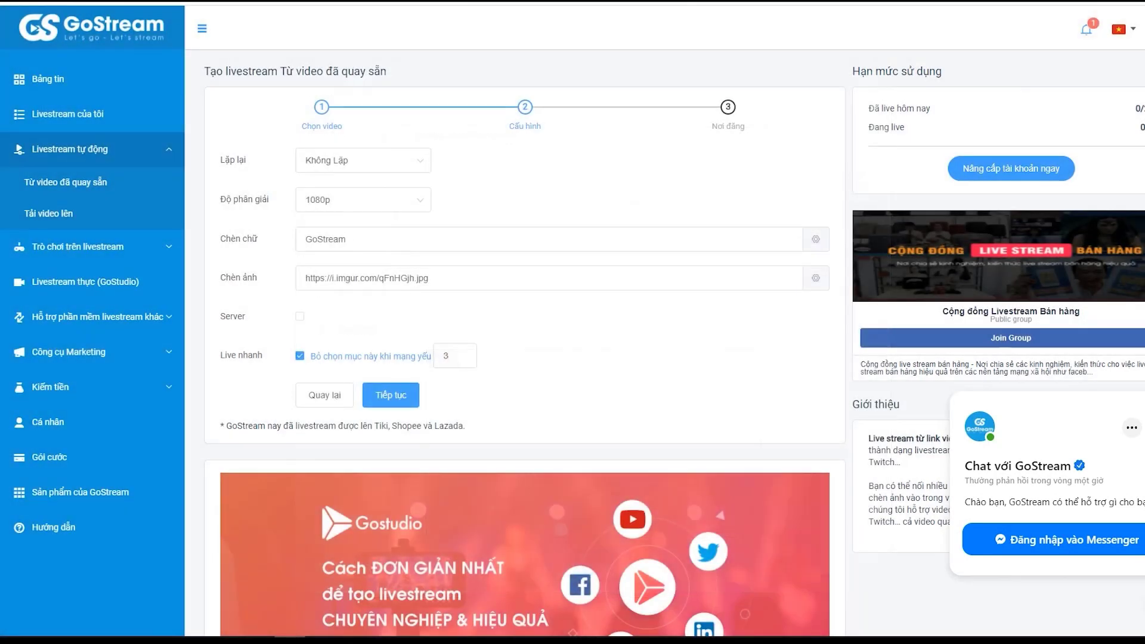
left_click(390, 394)
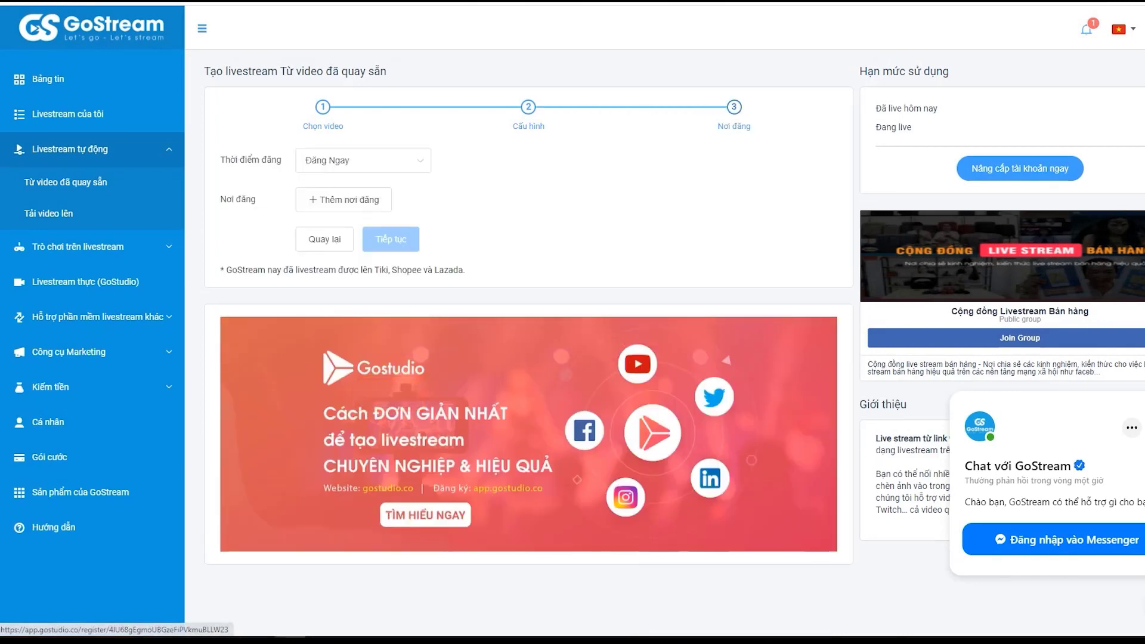
Step: Try the Hẹn giờ and Đăng định kỳ posting times, and set the posting time back to Đăng ngay
left_click(363, 159)
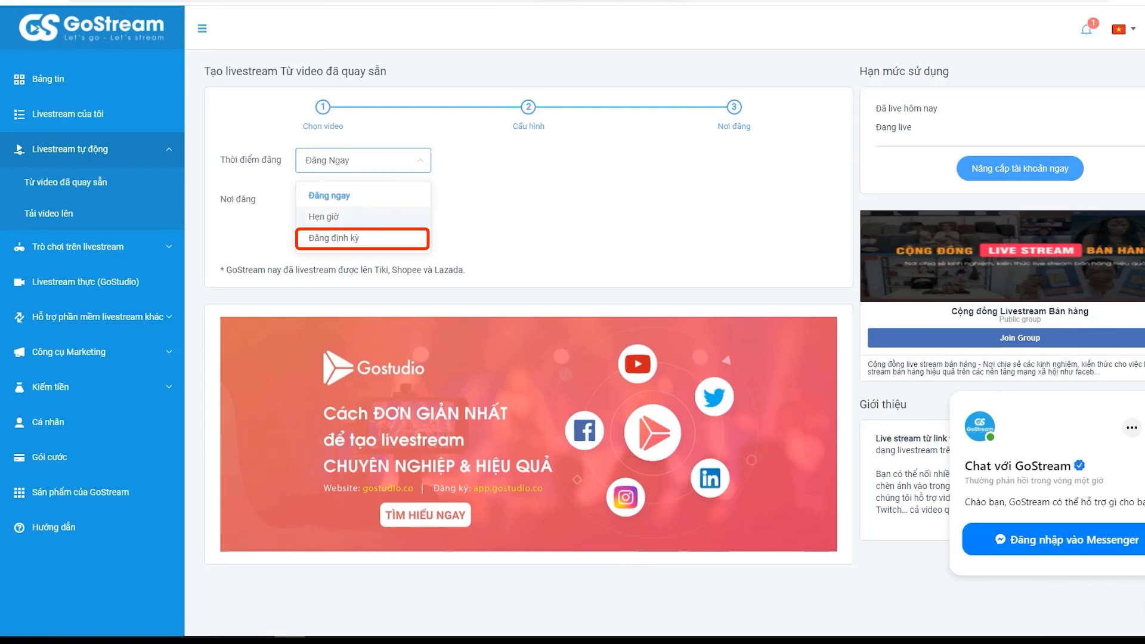
left_click(323, 216)
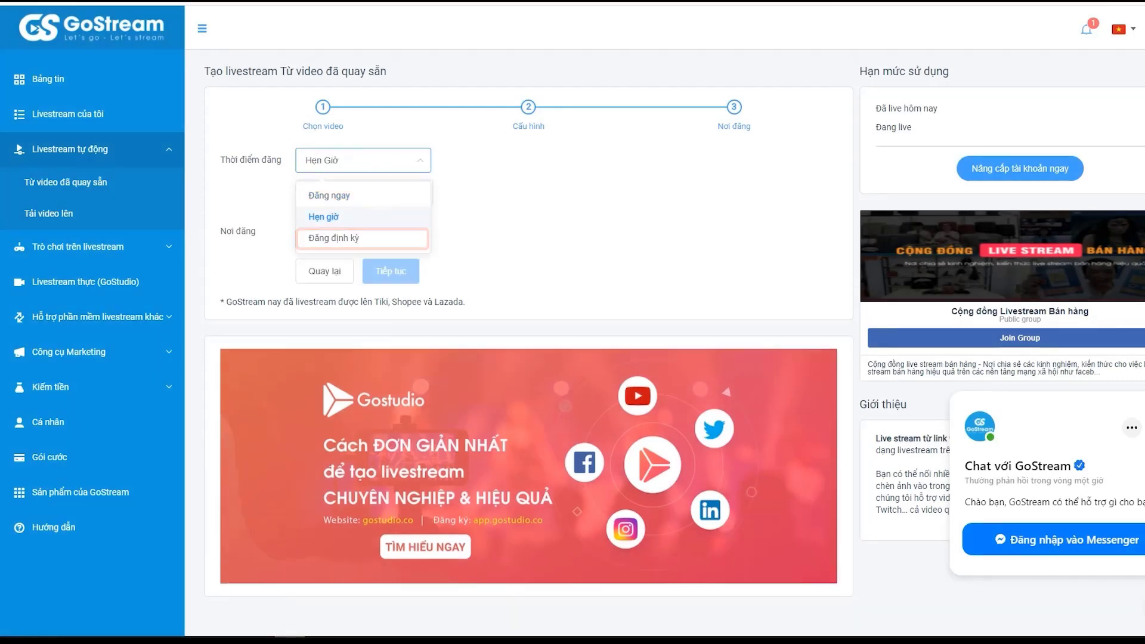
left_click(363, 160)
left_click(334, 237)
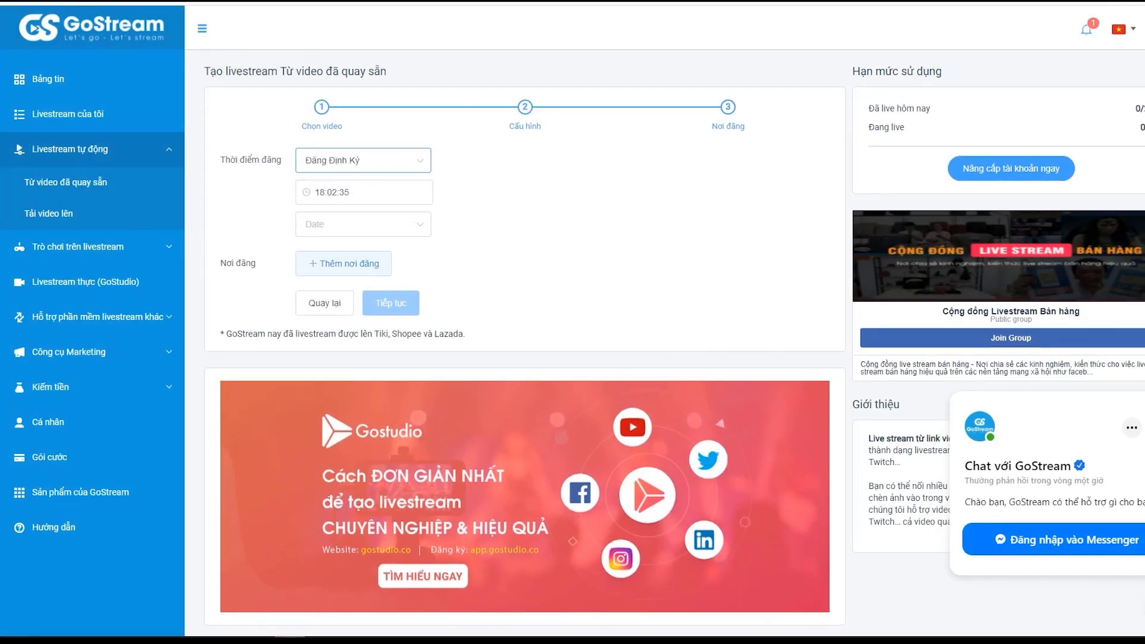
left_click(328, 195)
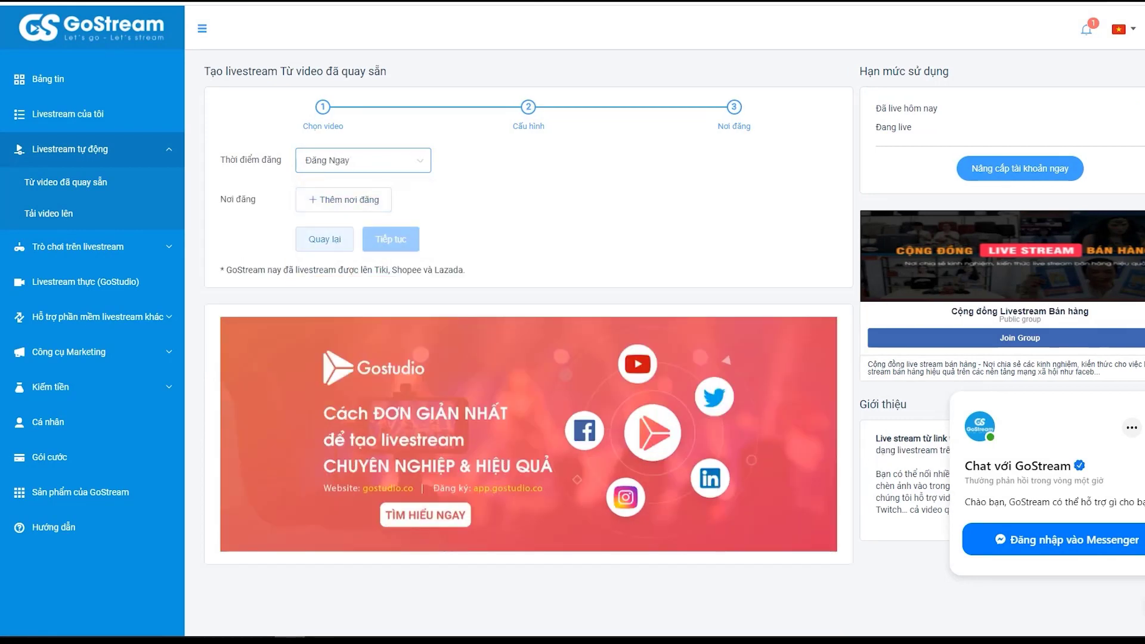
Step: Examine which destinations can be added from the linked Facebook account and through the Tùy chọn option
left_click(343, 199)
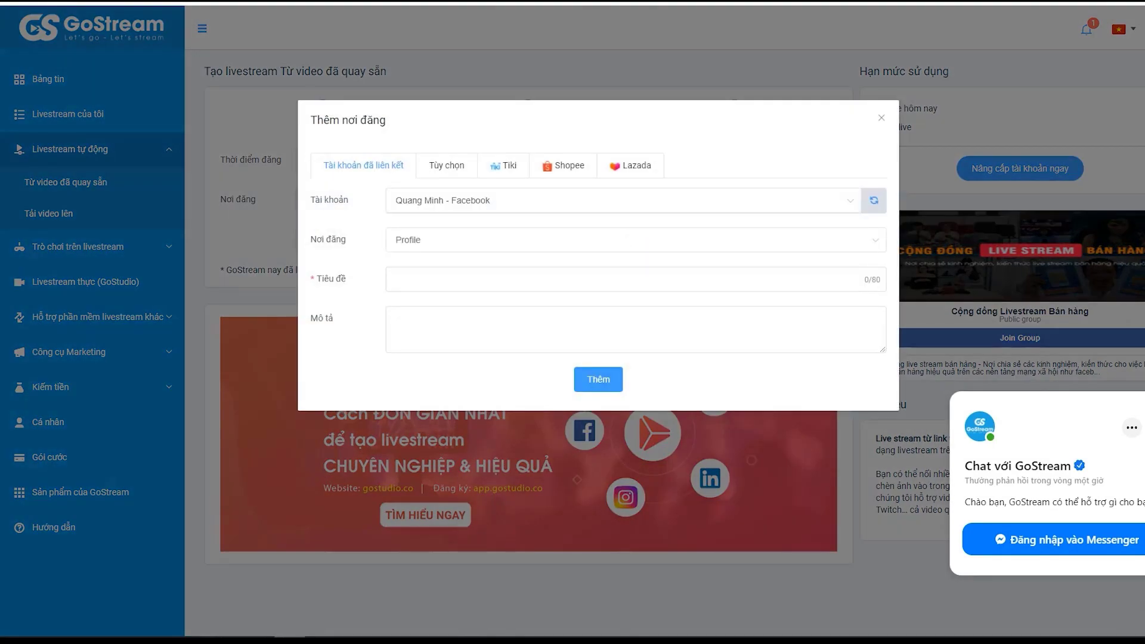
left_click(632, 240)
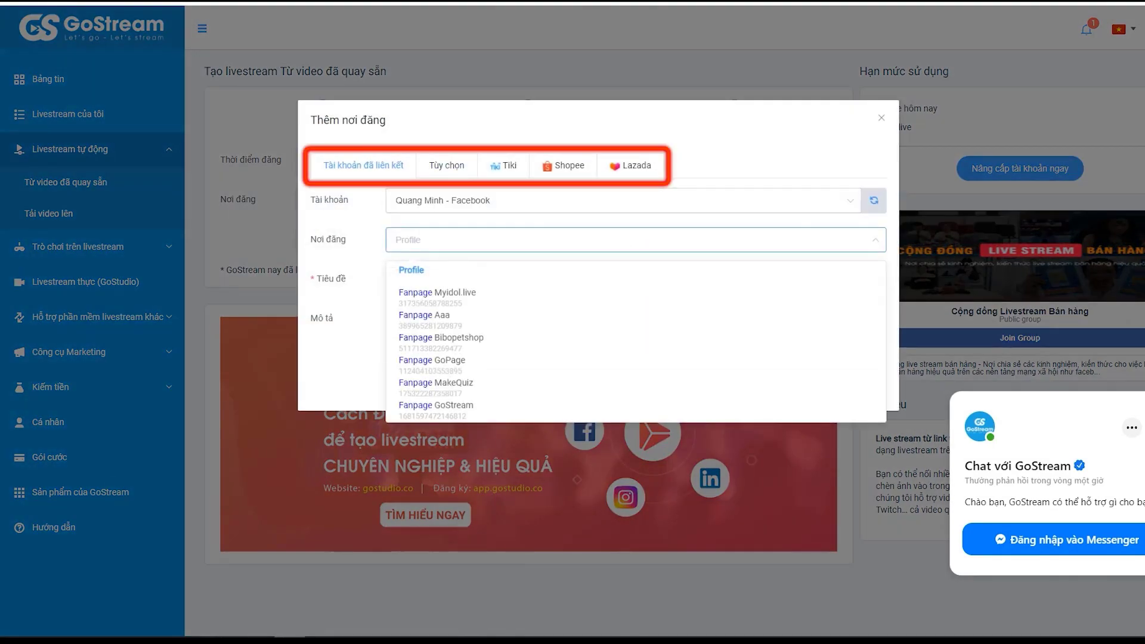
left_click(446, 166)
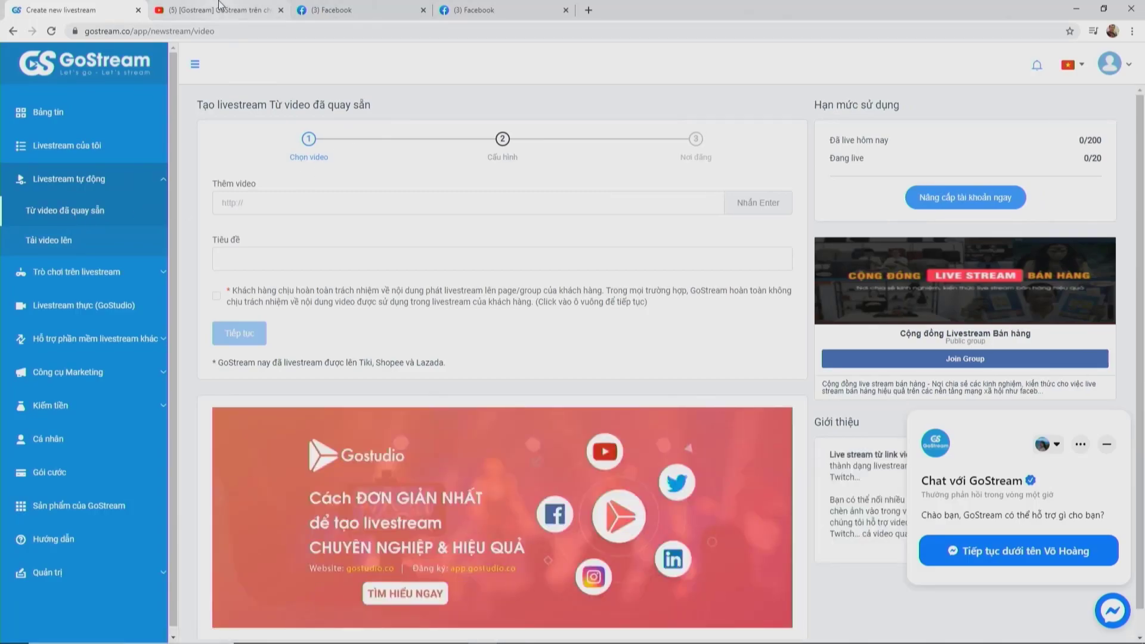
Step: Copy the open YouTube video's address and add it as the source video of the new livestream
left_click(206, 10)
left_click(200, 31)
left_click(84, 3)
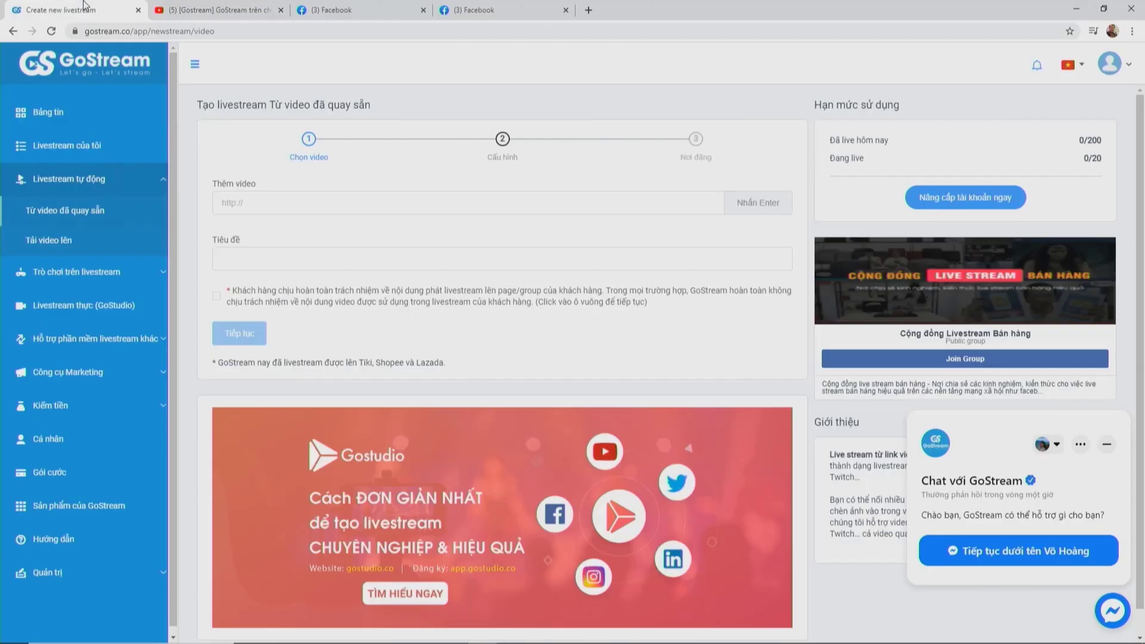
left_click(287, 204)
type("https://www.youtube.com/watch?v=rOLZQ-gZmiA&t=10s")
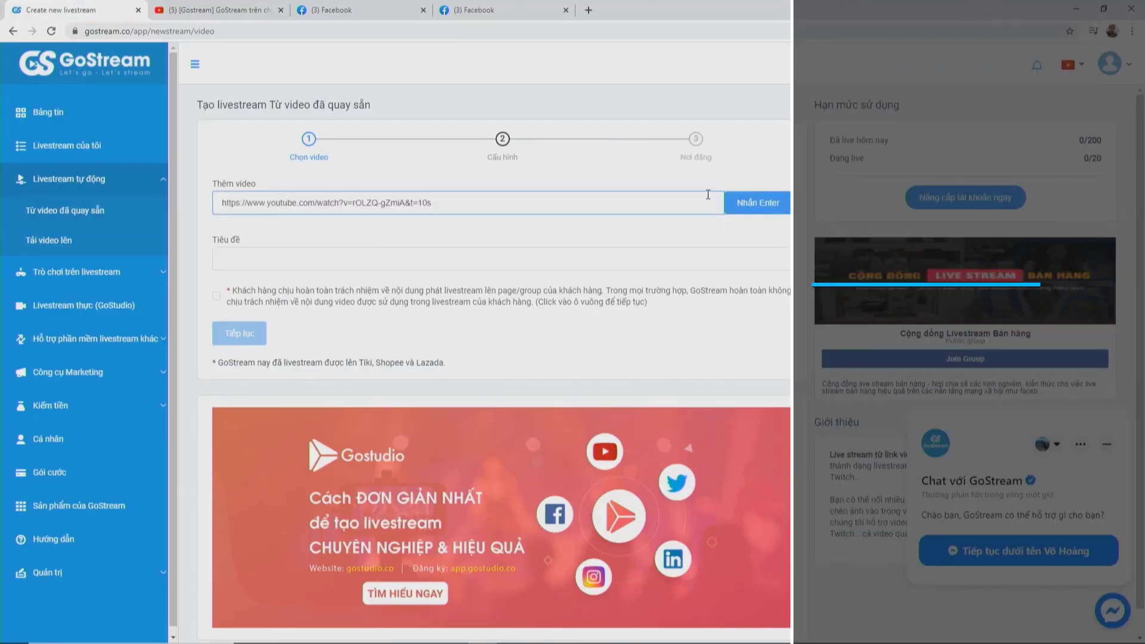
left_click(746, 204)
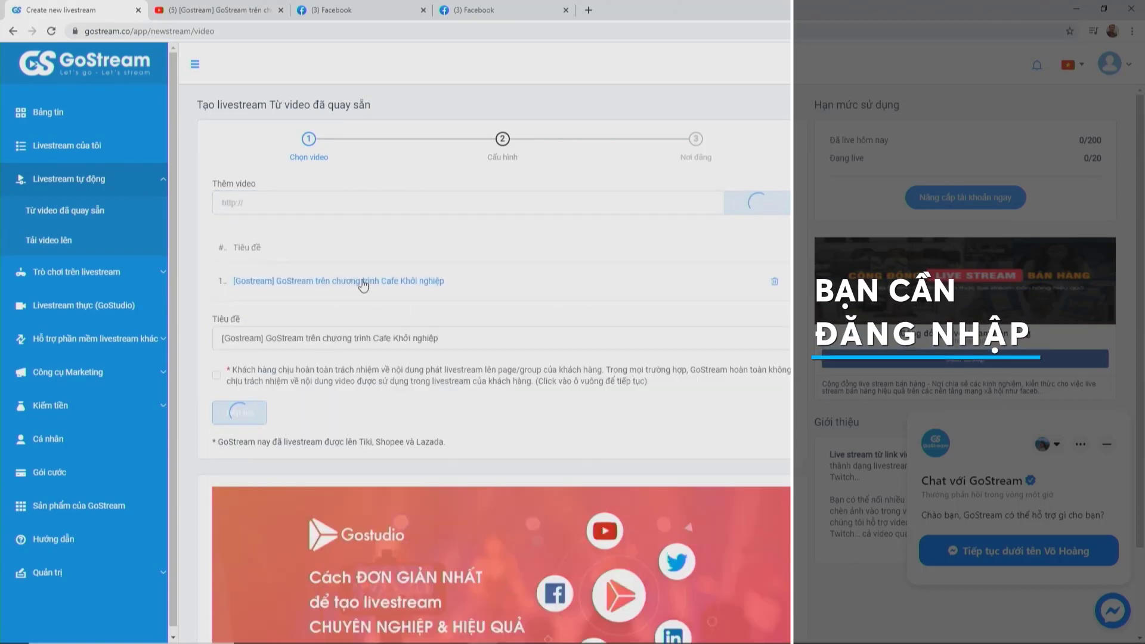
Step: Accept the content responsibility terms and proceed with the default configuration to the Nơi đăng stage
left_click(217, 375)
left_click(239, 412)
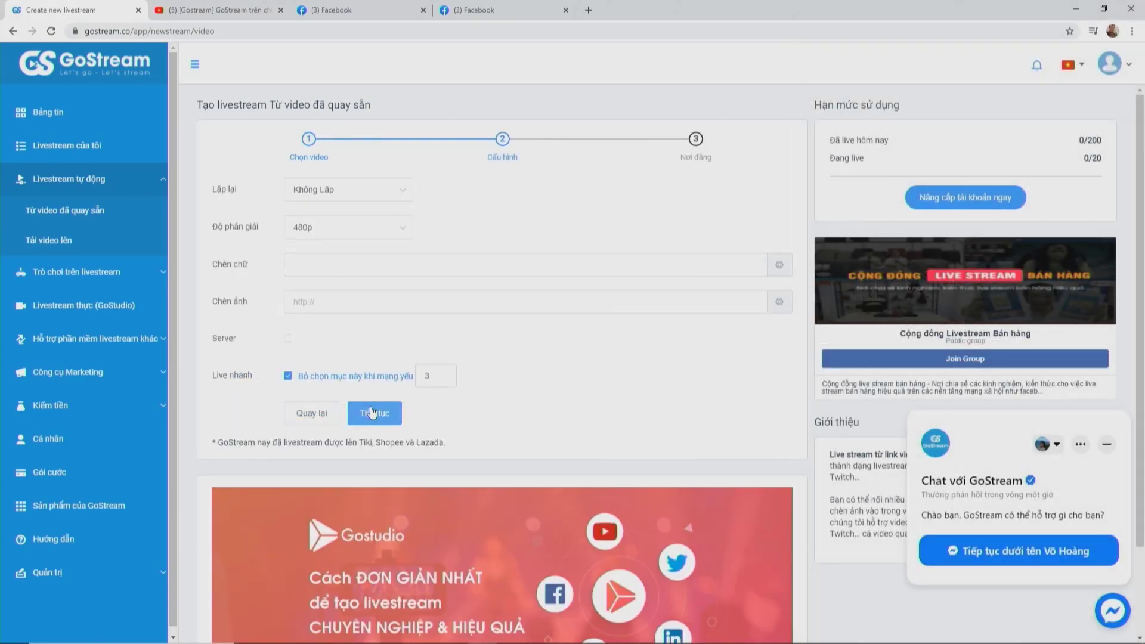
left_click(375, 412)
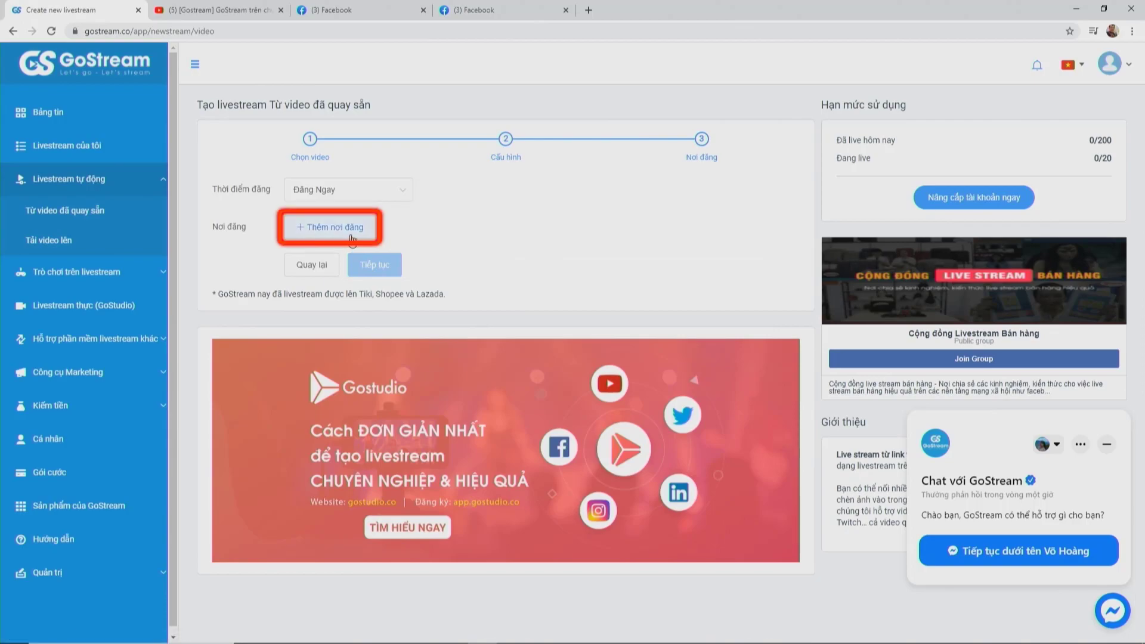
Step: Add the GS test fanpage of the linked Facebook account as a destination, with title and description Test
left_click(350, 235)
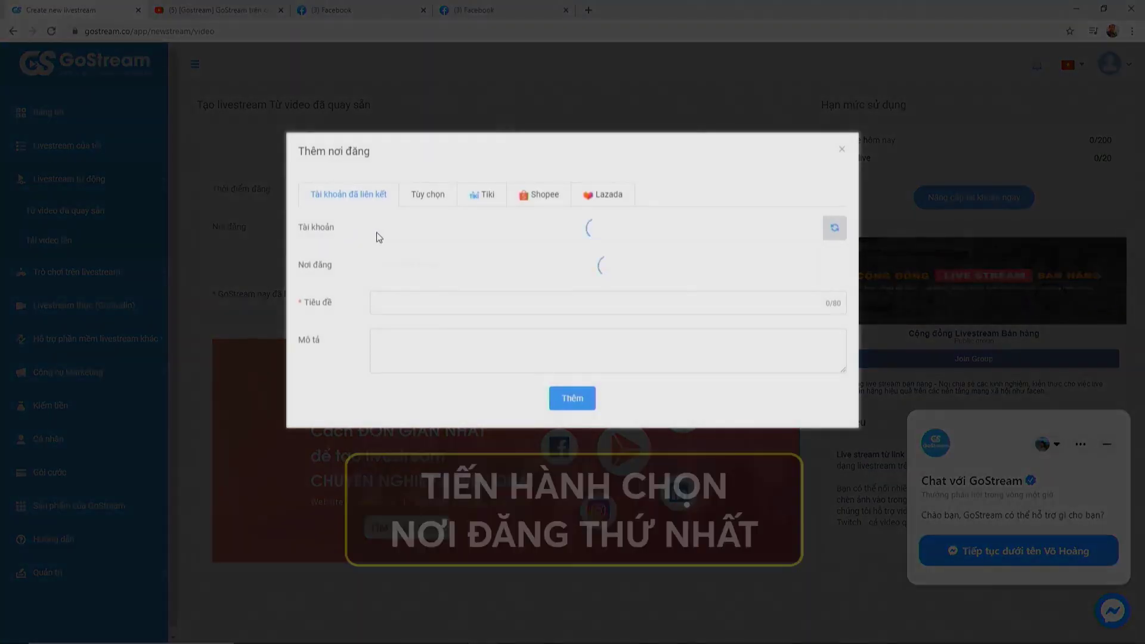
left_click(432, 236)
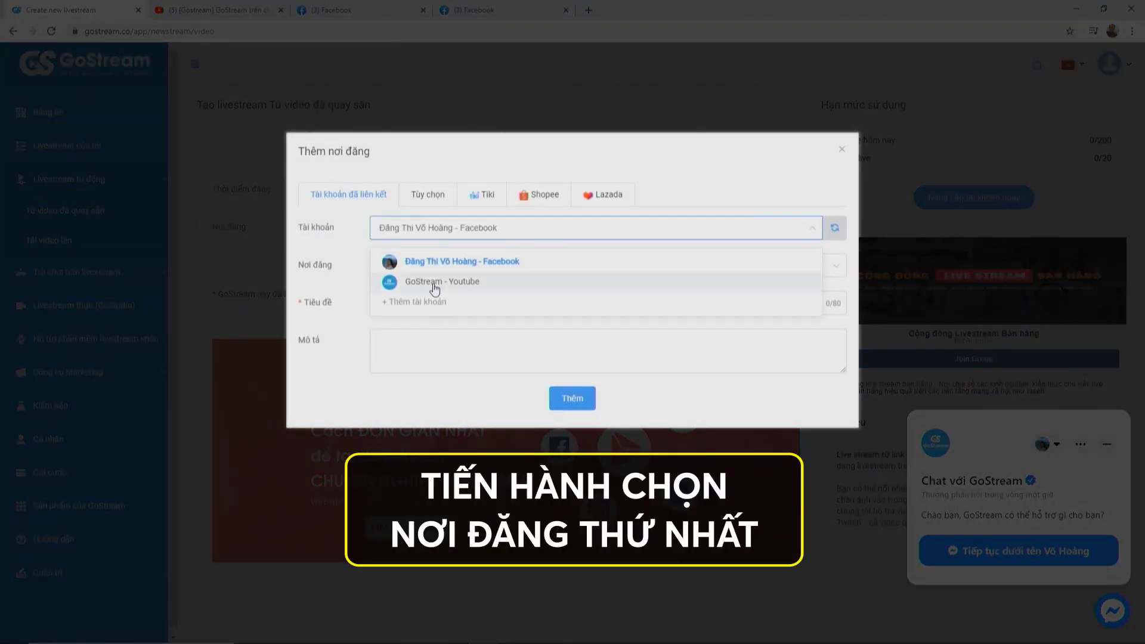
left_click(444, 263)
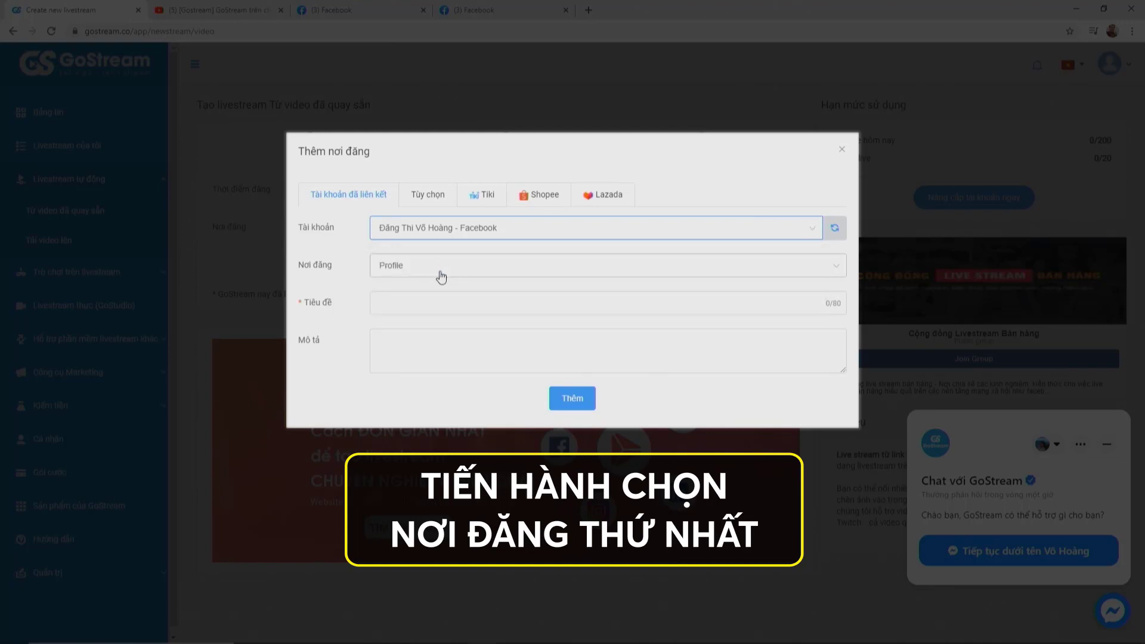
left_click(442, 276)
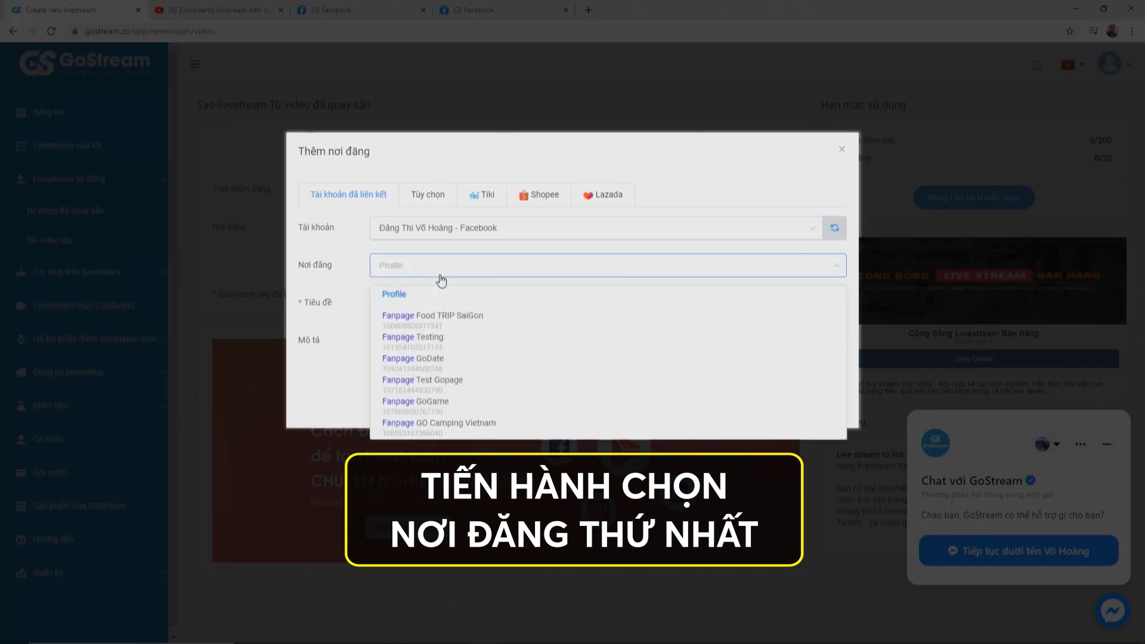
type("Gs")
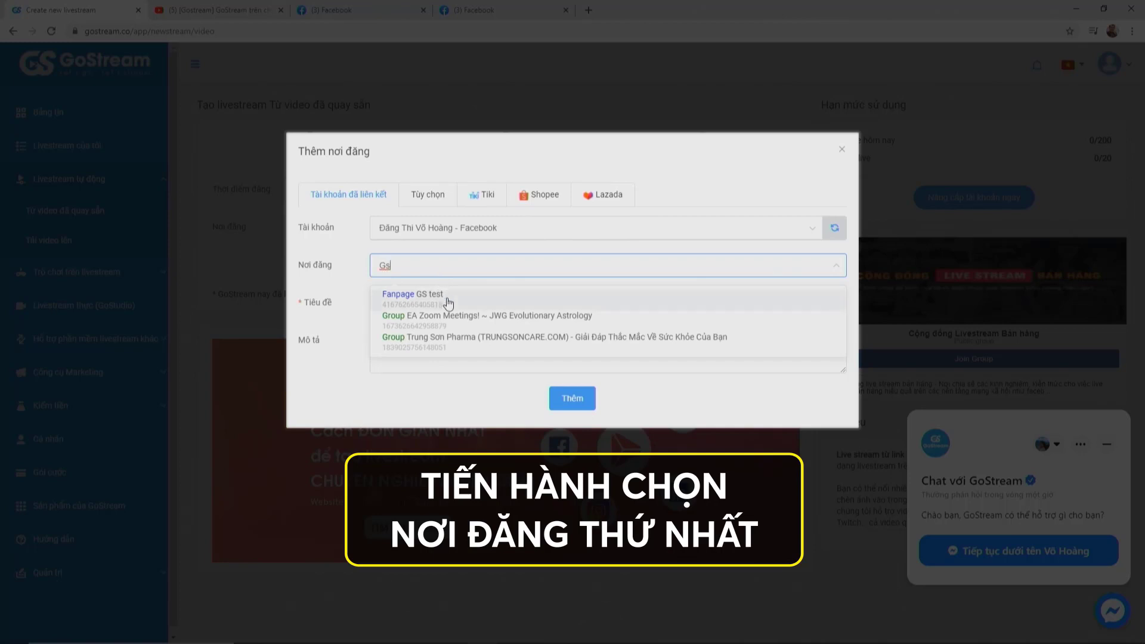
left_click(459, 298)
left_click(518, 304)
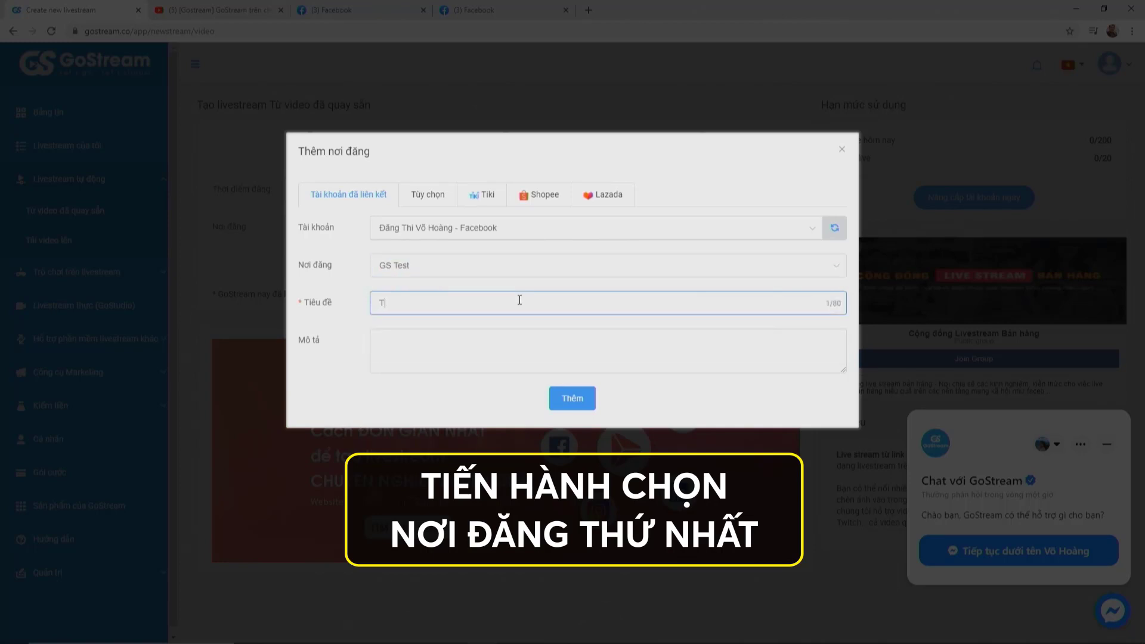
type("Test")
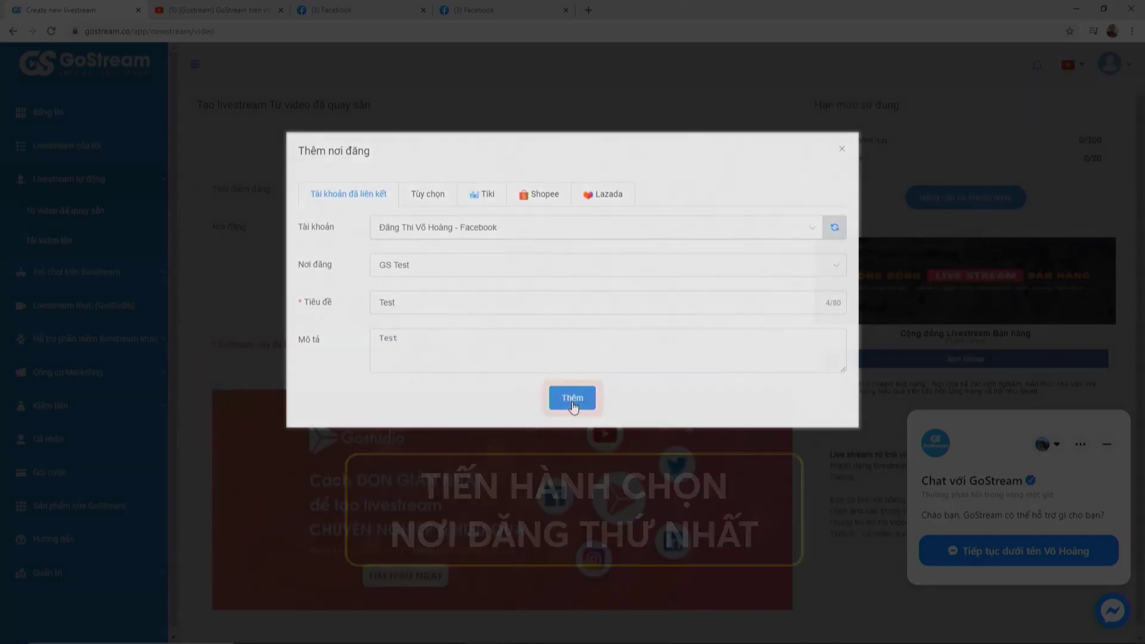
left_click(572, 399)
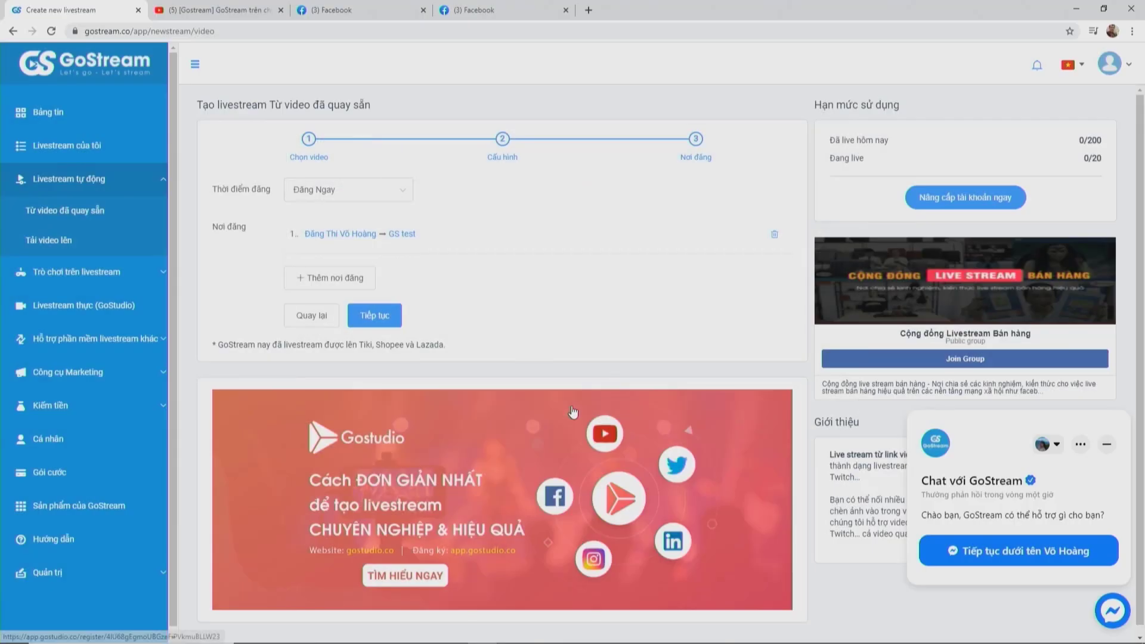
Step: Start a second destination under the same Facebook account and select GoDream Test for it
left_click(339, 277)
left_click(457, 236)
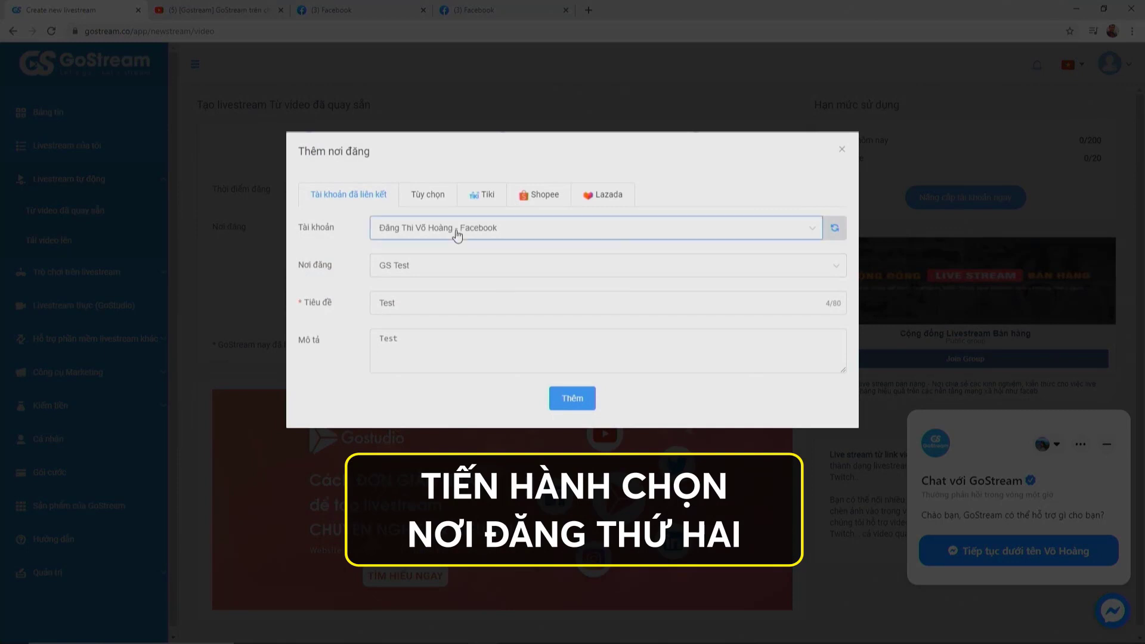
left_click(447, 257)
left_click(444, 271)
type("godr")
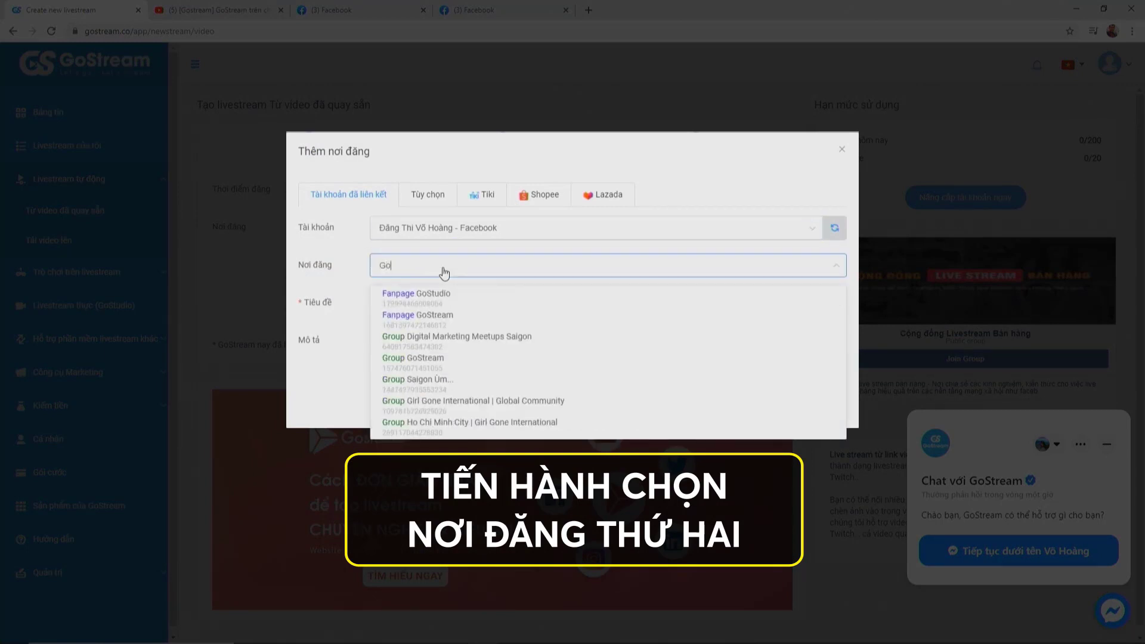
left_click(448, 305)
Step: Change the second destination's title and description to Test 1 and add it to the list
left_click(449, 305)
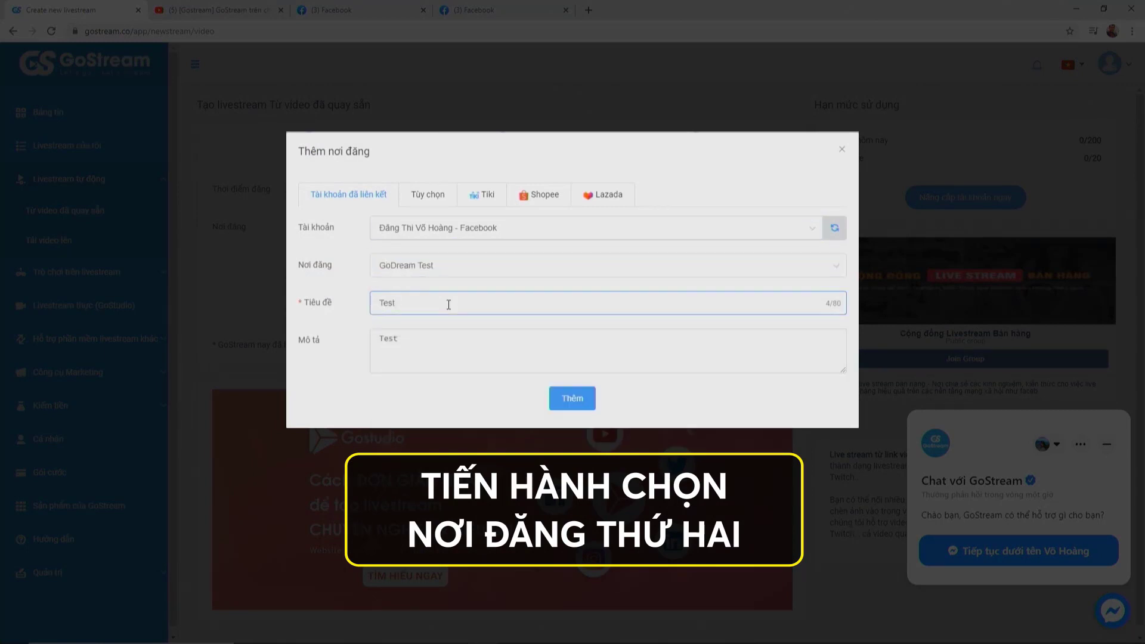
type("1")
left_click(481, 358)
type("1")
type("1")
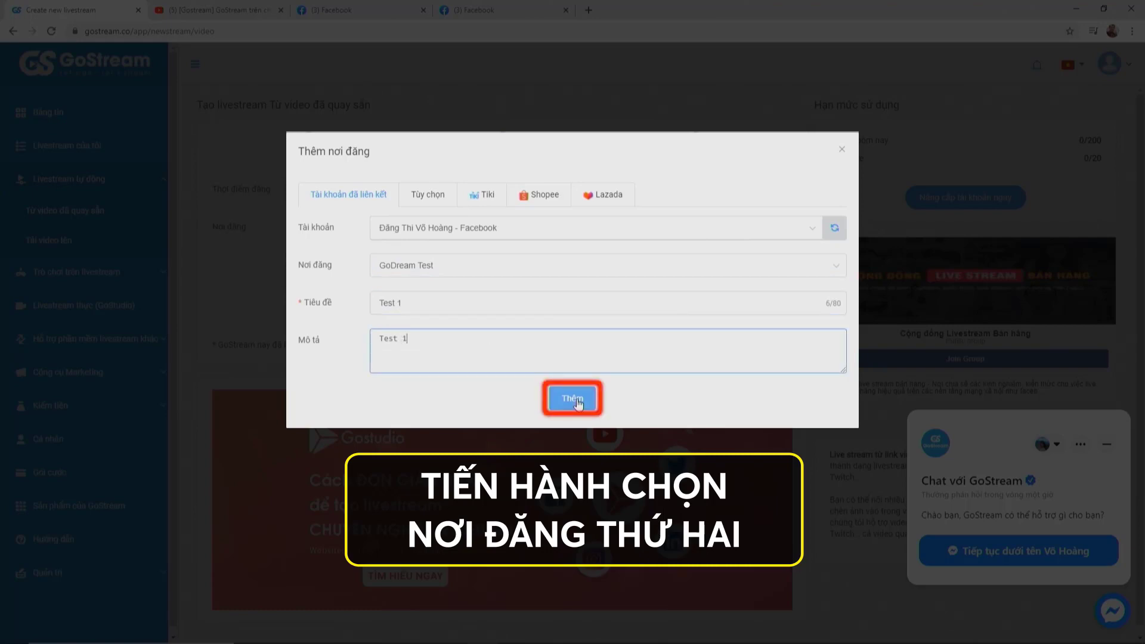
left_click(577, 400)
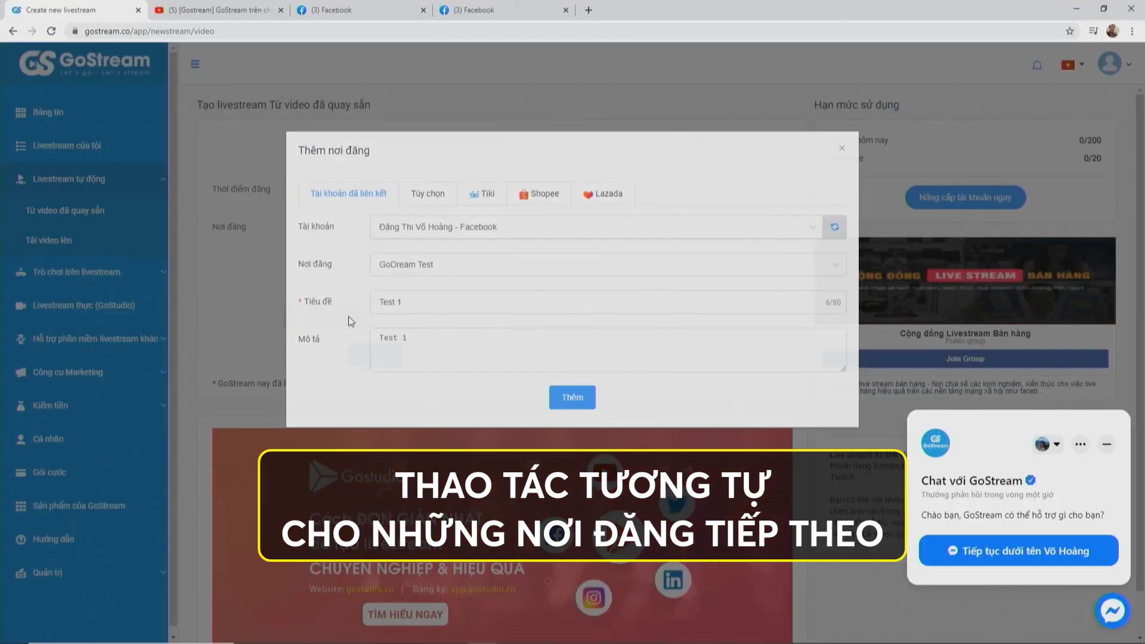
Step: Add the GoStream YouTube channel as the third destination with the title Test 2, and submit the livestream
left_click(454, 227)
left_click(452, 285)
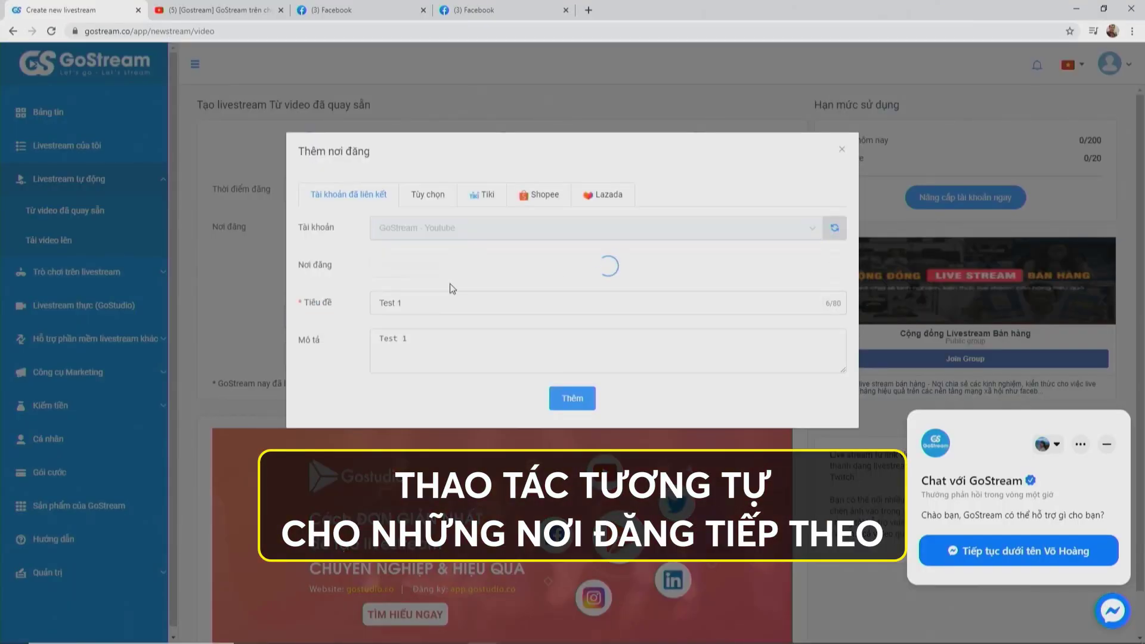
left_click(458, 268)
left_click(449, 303)
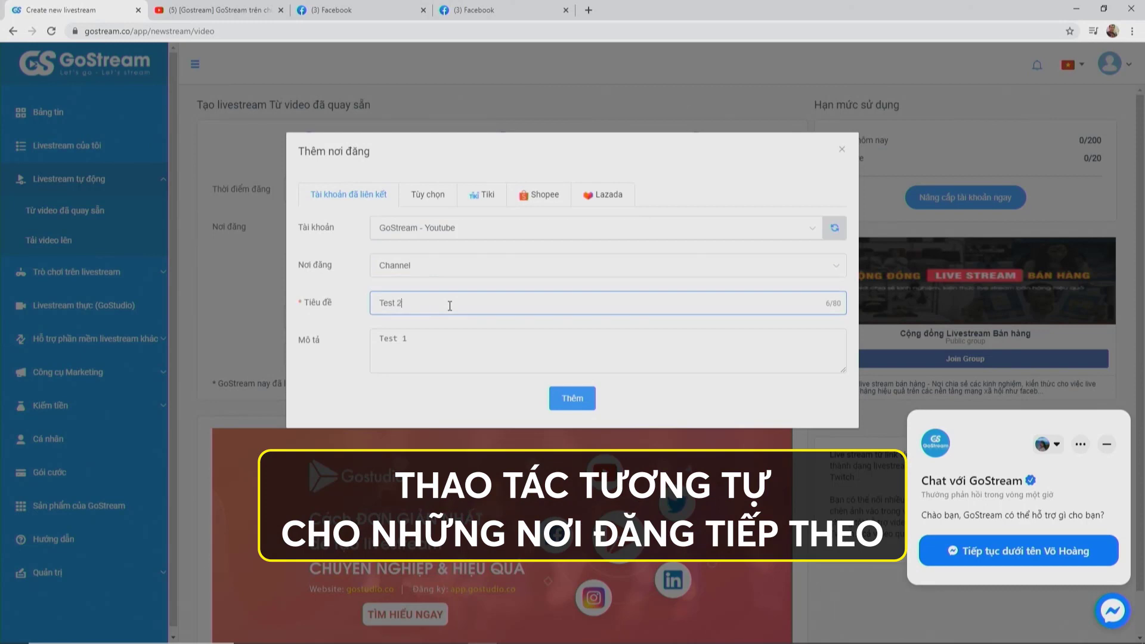
left_click(423, 338)
left_click(589, 406)
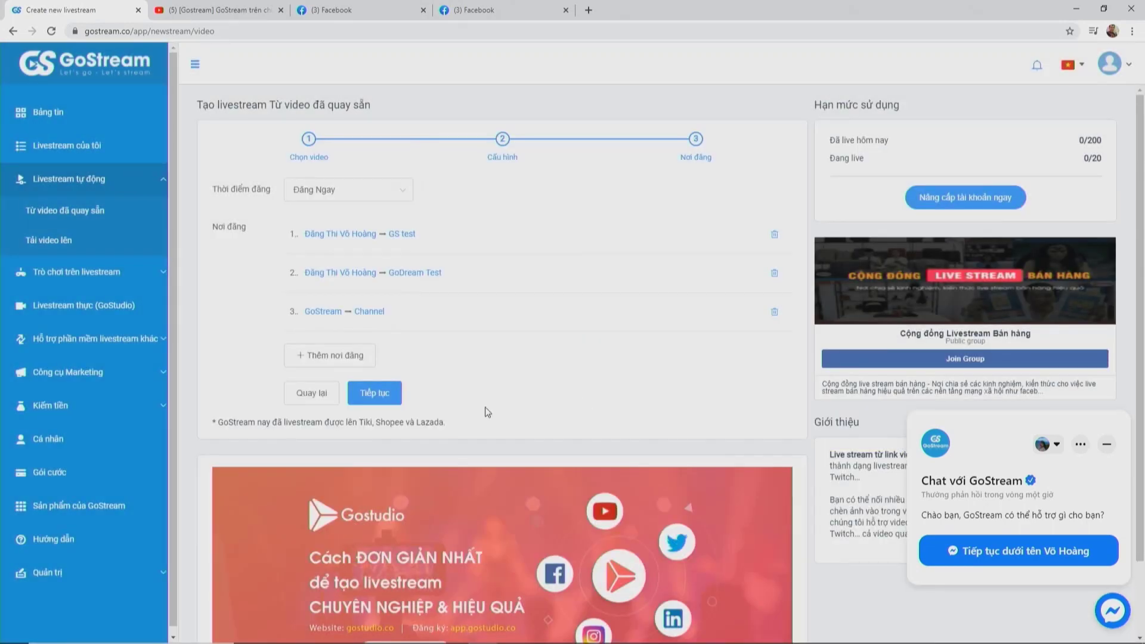
left_click(382, 398)
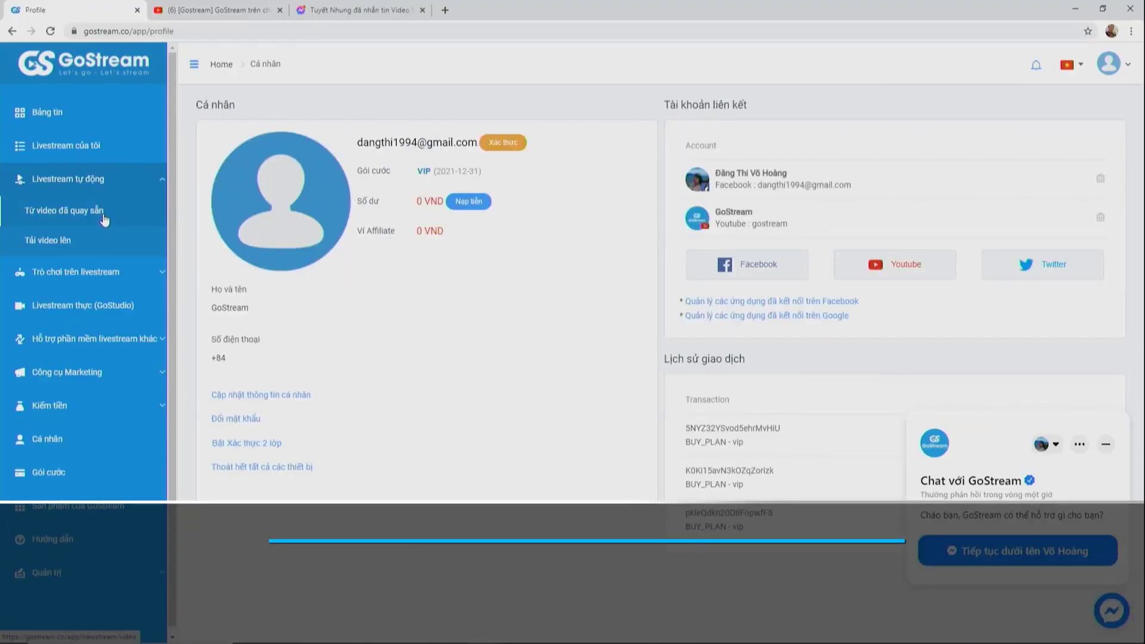
Step: Start another livestream from a recorded video and add the GoStream Cafe Khởi nghiệp YouTube link as its source
left_click(103, 213)
left_click(215, 10)
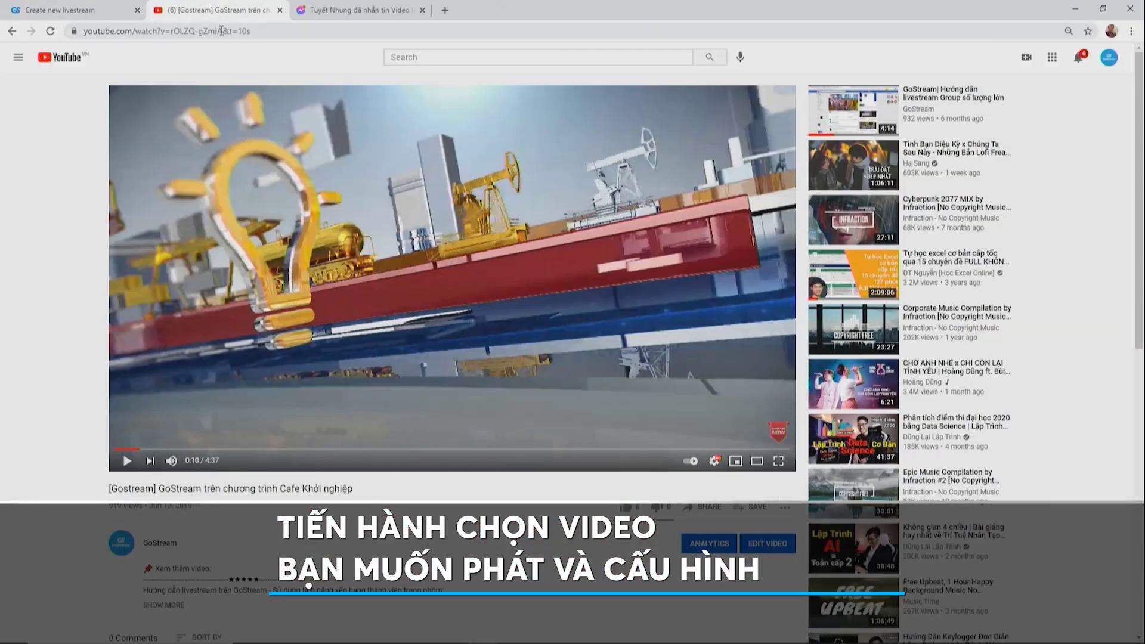
left_click(226, 31)
key("ctrl+c")
left_click(95, 9)
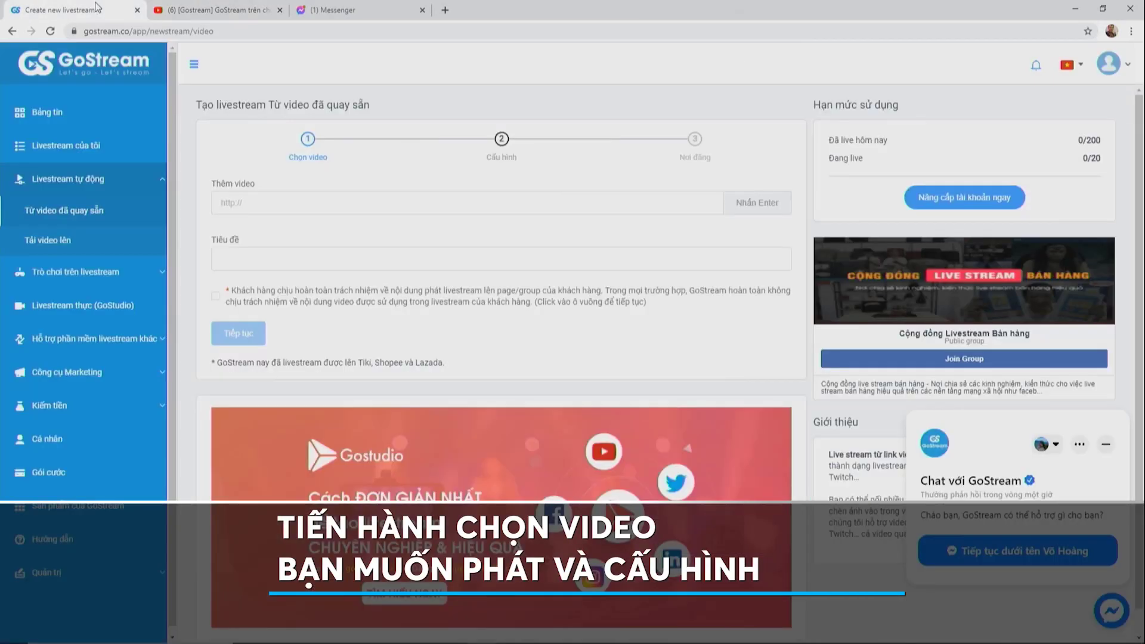
left_click(270, 208)
key("ctrl+v")
left_click(744, 206)
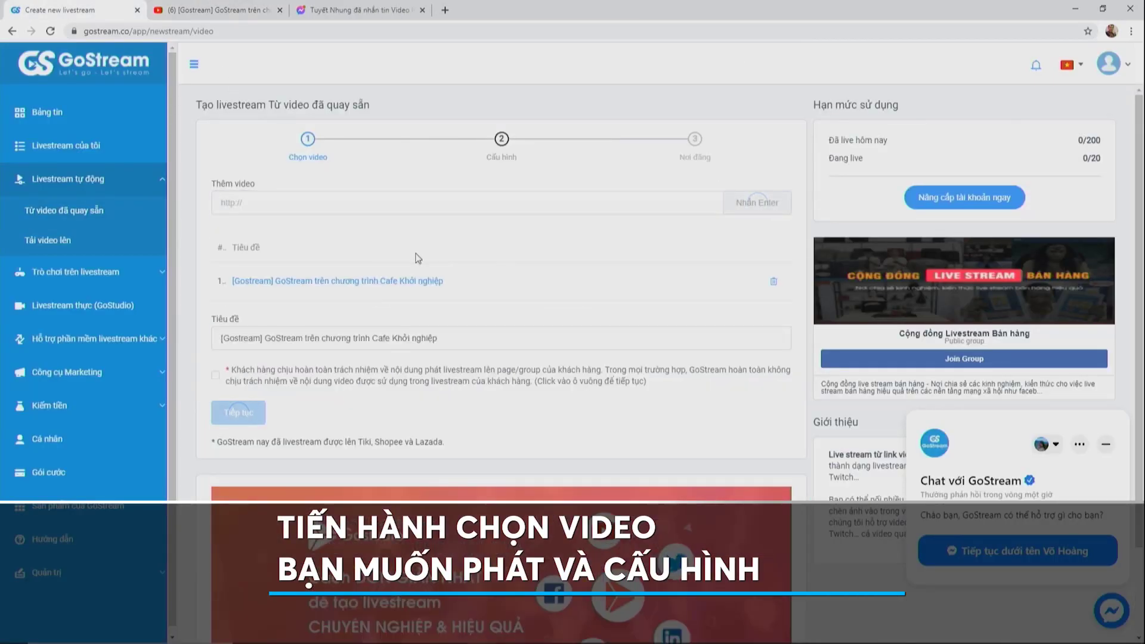
Step: Accept the responsibility terms for the Cafe Khởi nghiệp livestream and configure its resolution as 1080p
left_click(215, 375)
left_click(239, 416)
left_click(350, 232)
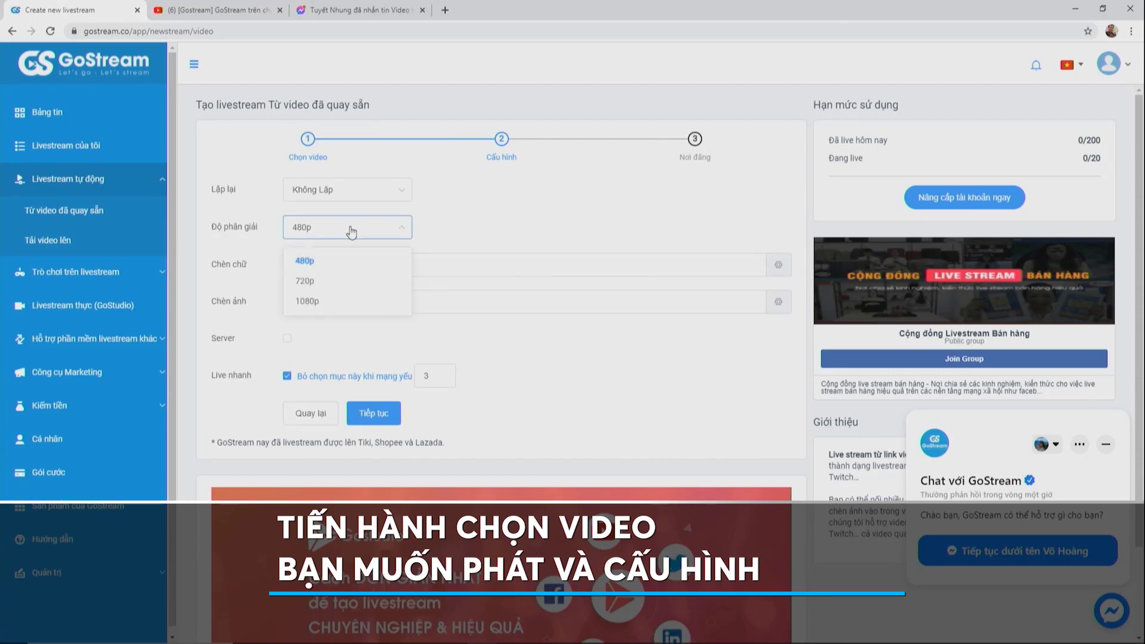
left_click(316, 303)
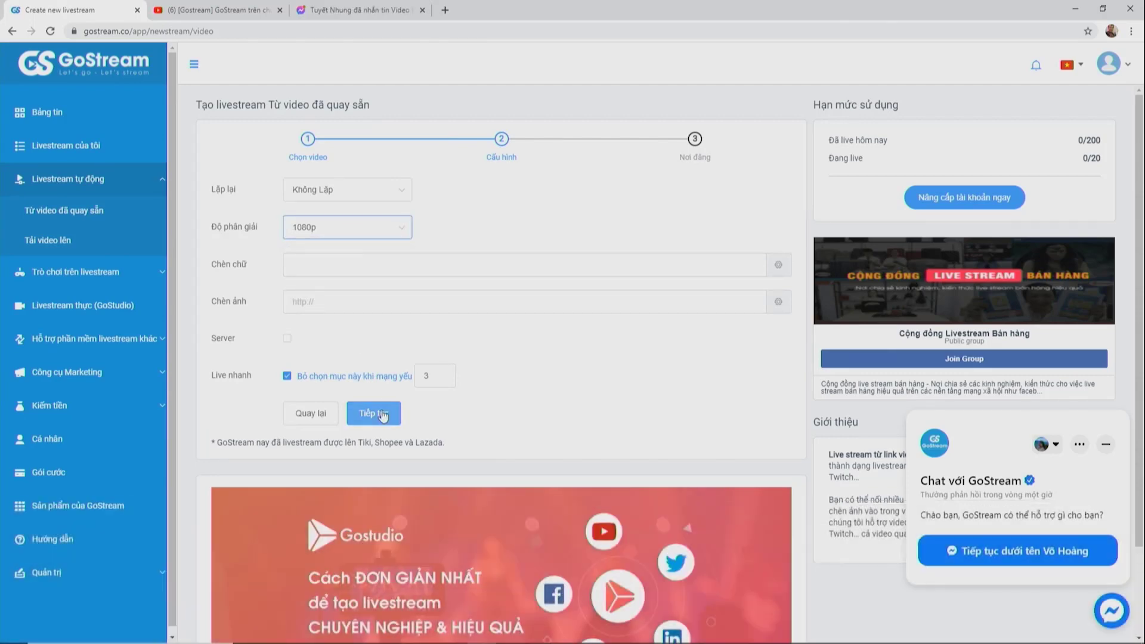
left_click(374, 413)
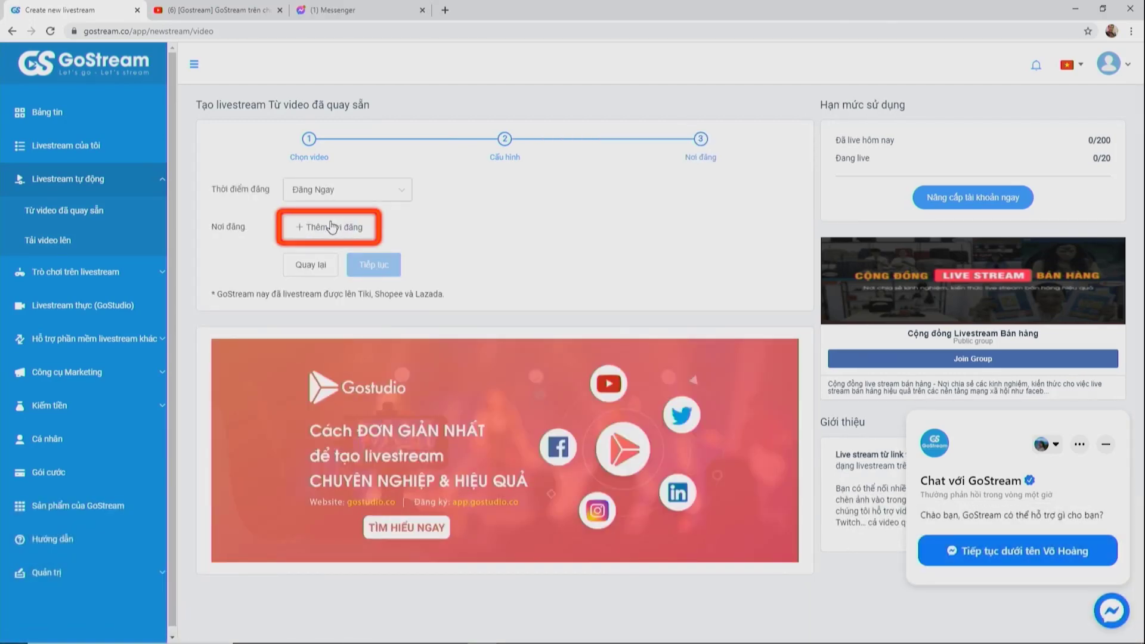
Step: Add a Tiki destination with the server link rtmp://103.90.220.236:1935/TIKI_LIVE and paste its stream key
left_click(331, 230)
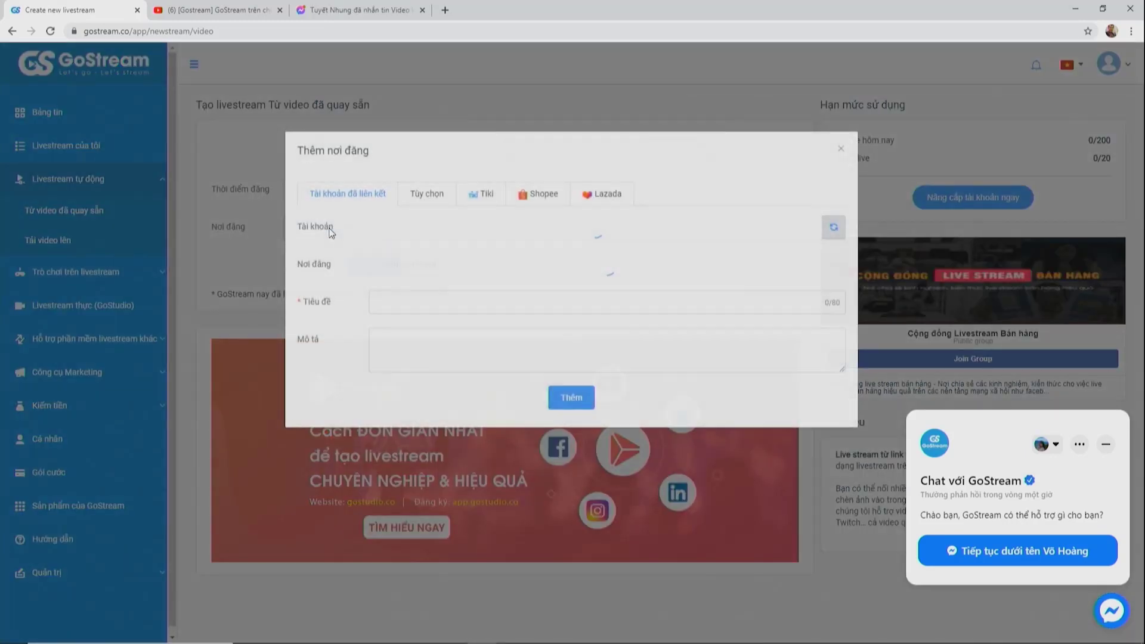
left_click(479, 199)
left_click(546, 200)
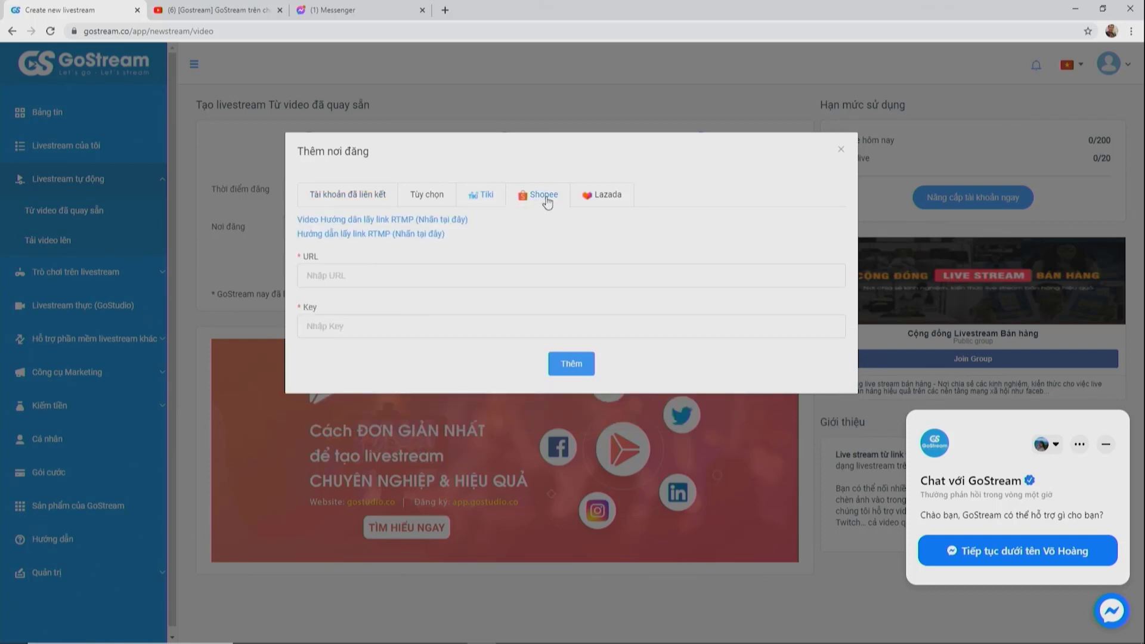
left_click(611, 198)
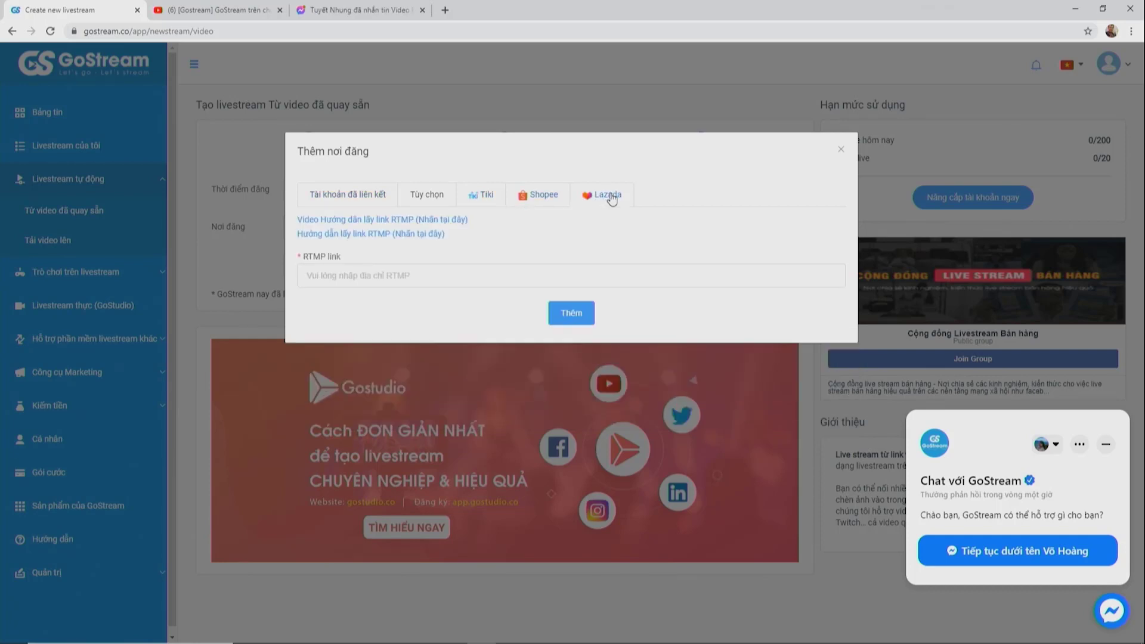
left_click(486, 198)
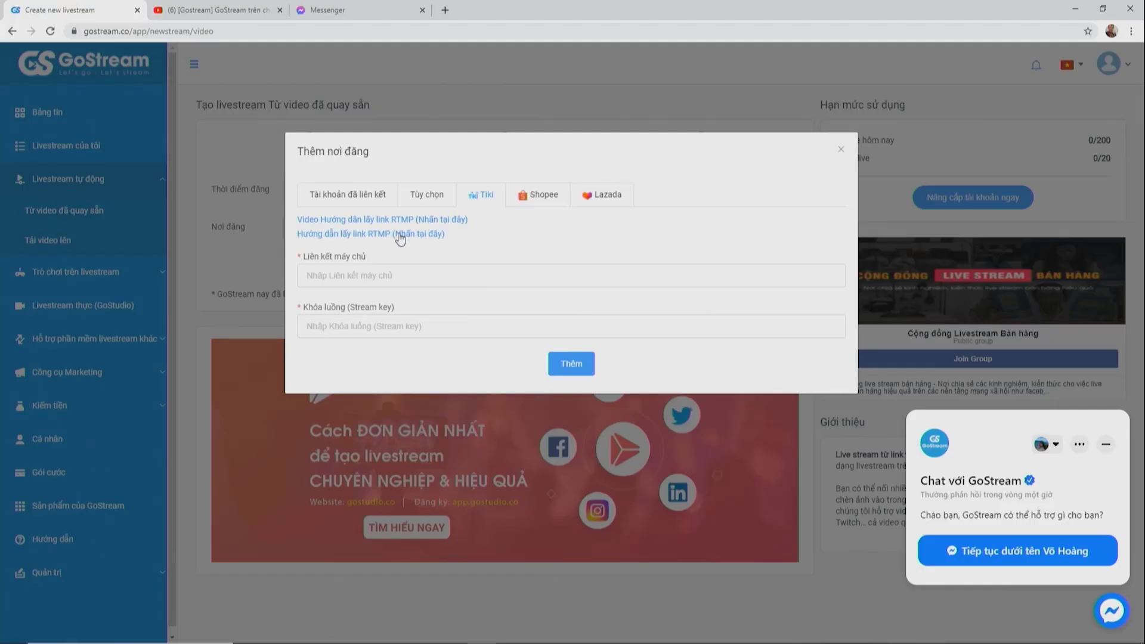
left_click(212, 272)
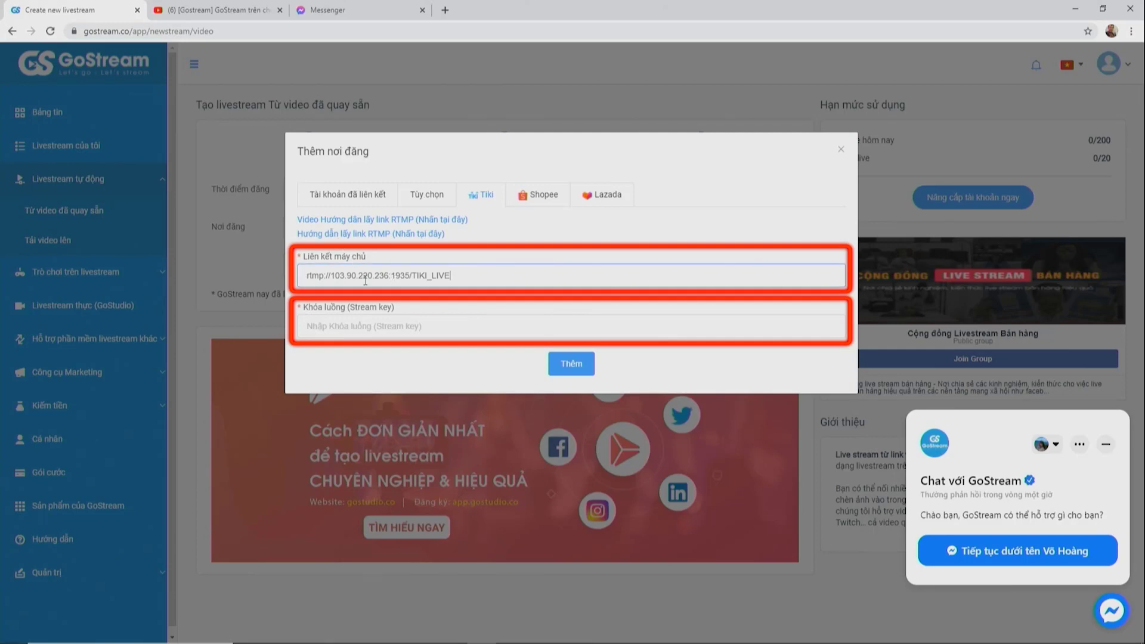
left_click(362, 326)
key("ctrl+v")
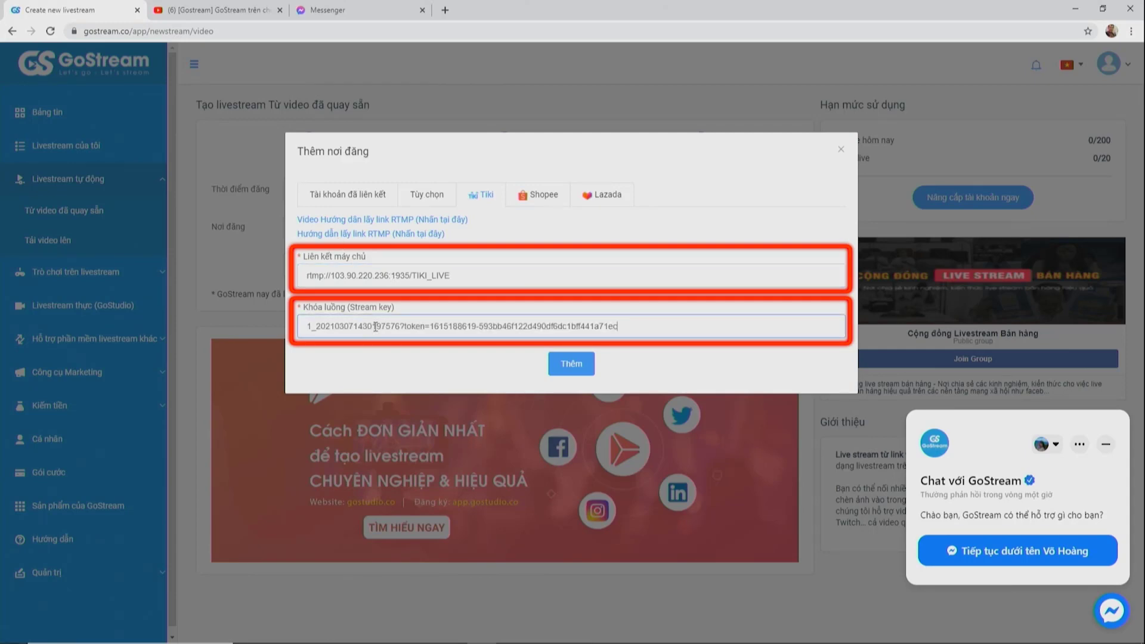
left_click(569, 365)
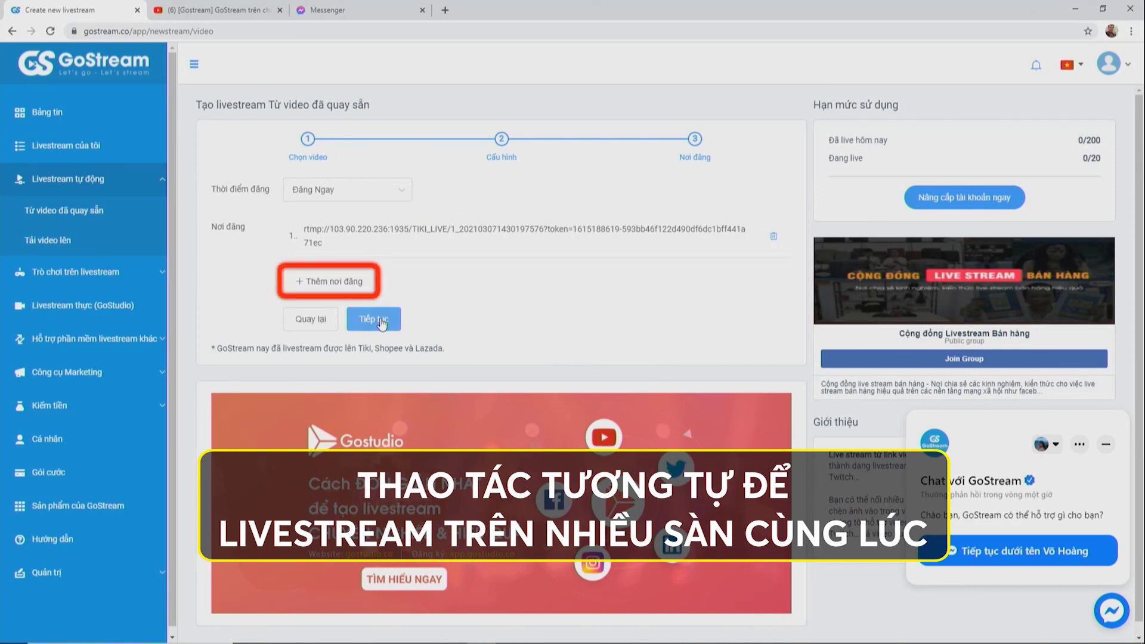
Step: Submit the livestream and start the live broadcast through the API in the Tiki phone app
left_click(381, 321)
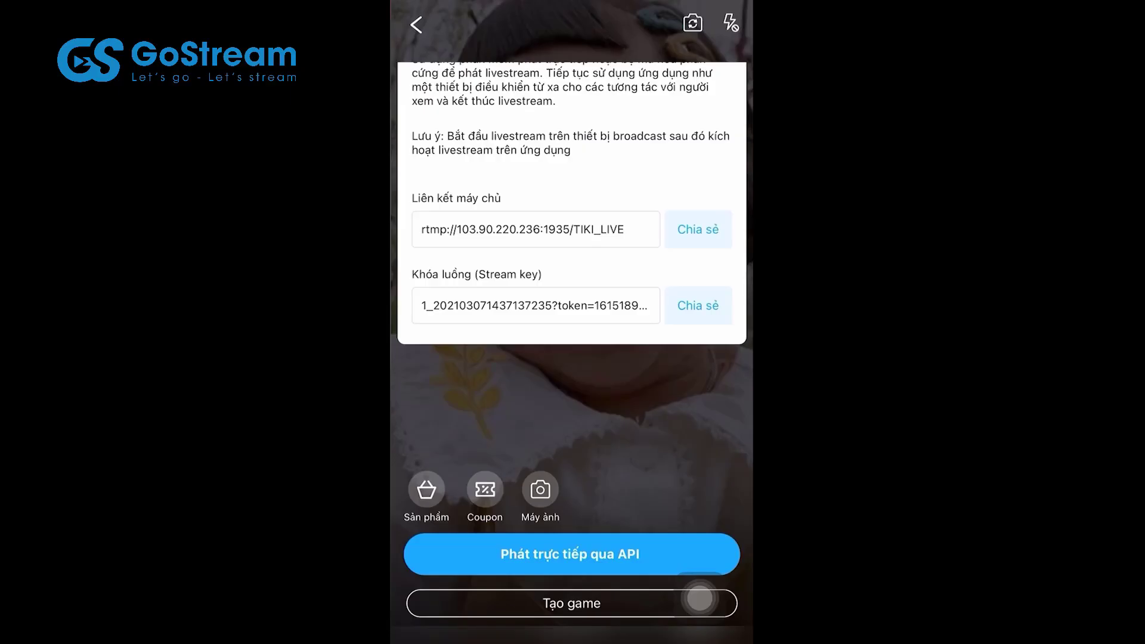
left_click(571, 554)
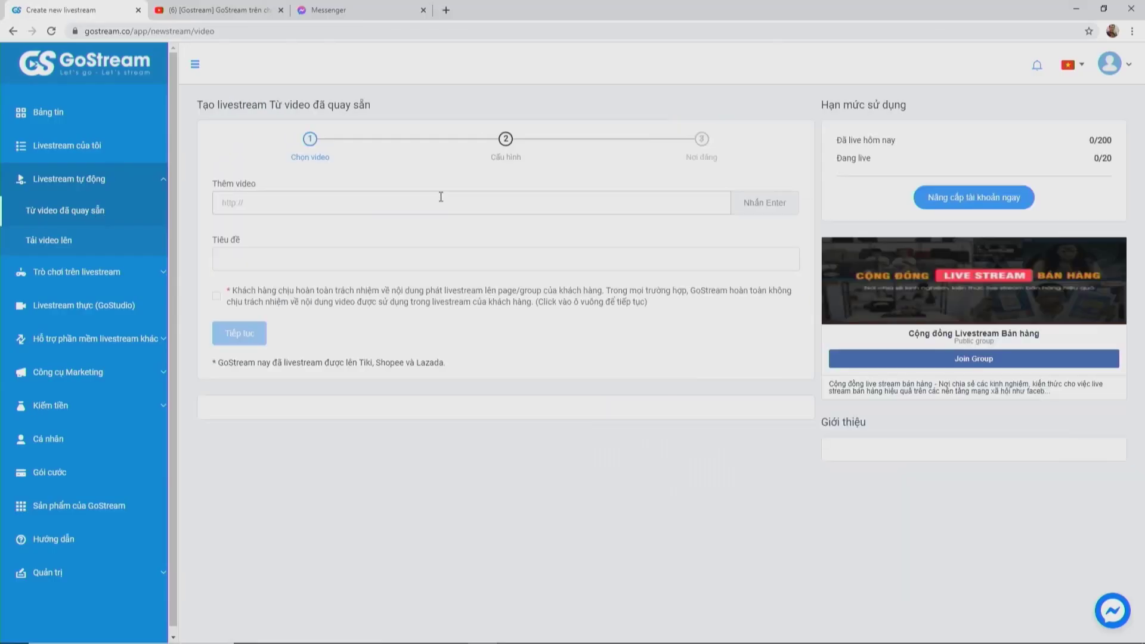
Step: Add the YouTube video link as the new livestream's source, accept the responsibility terms, and complete the configuration stage
key("ctrl+v")
key("Return")
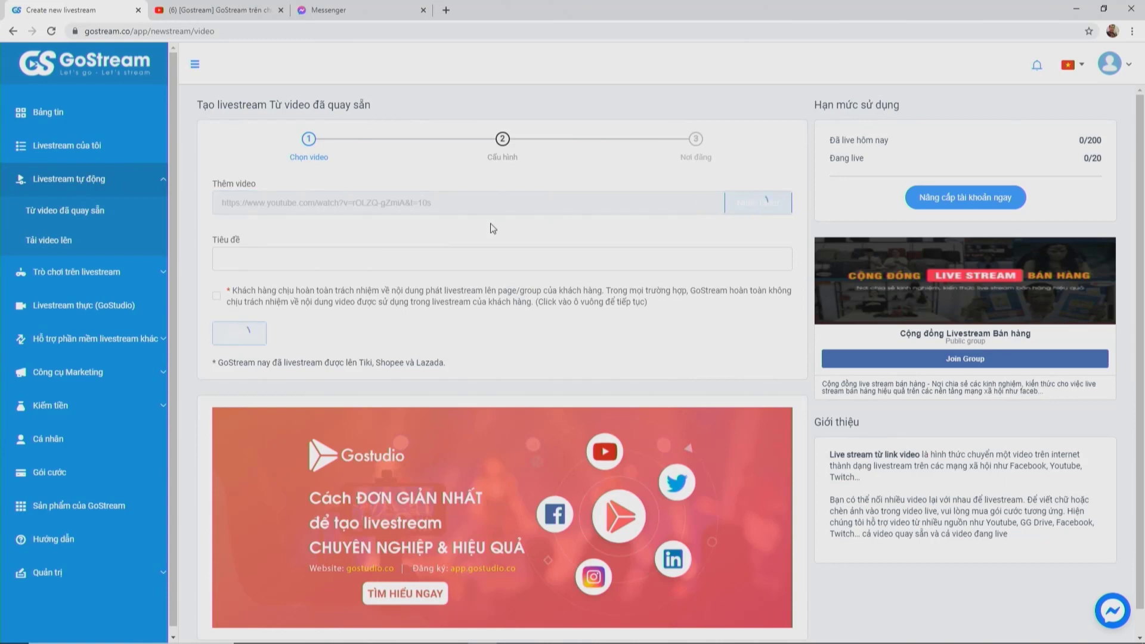
left_click(216, 382)
left_click(239, 412)
left_click(348, 226)
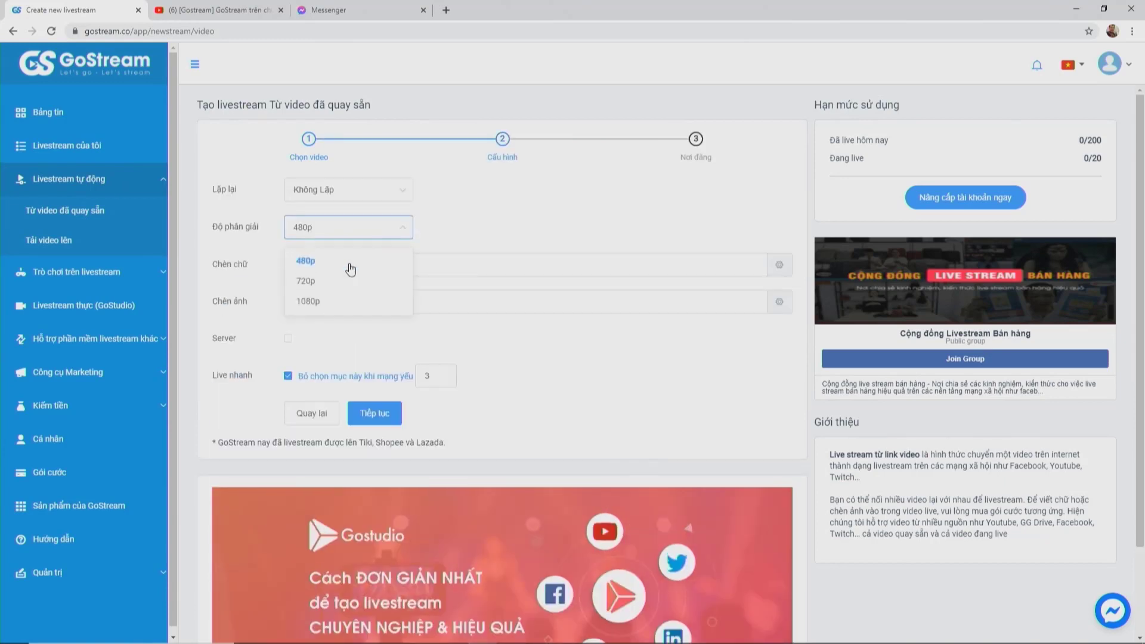
left_click(351, 270)
left_click(374, 412)
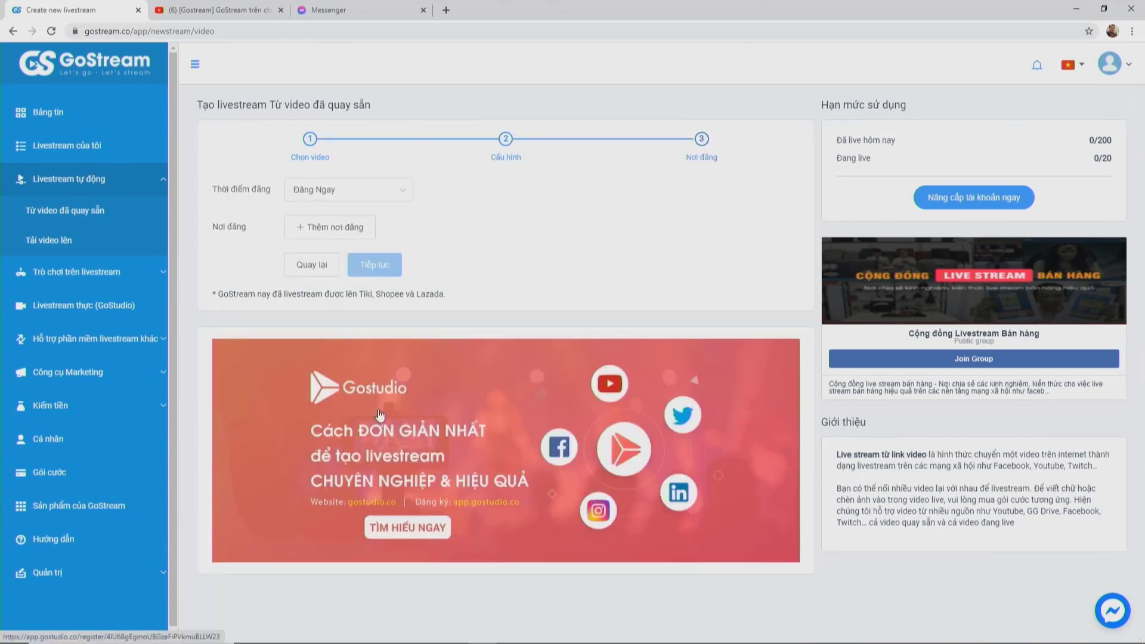
left_click(351, 198)
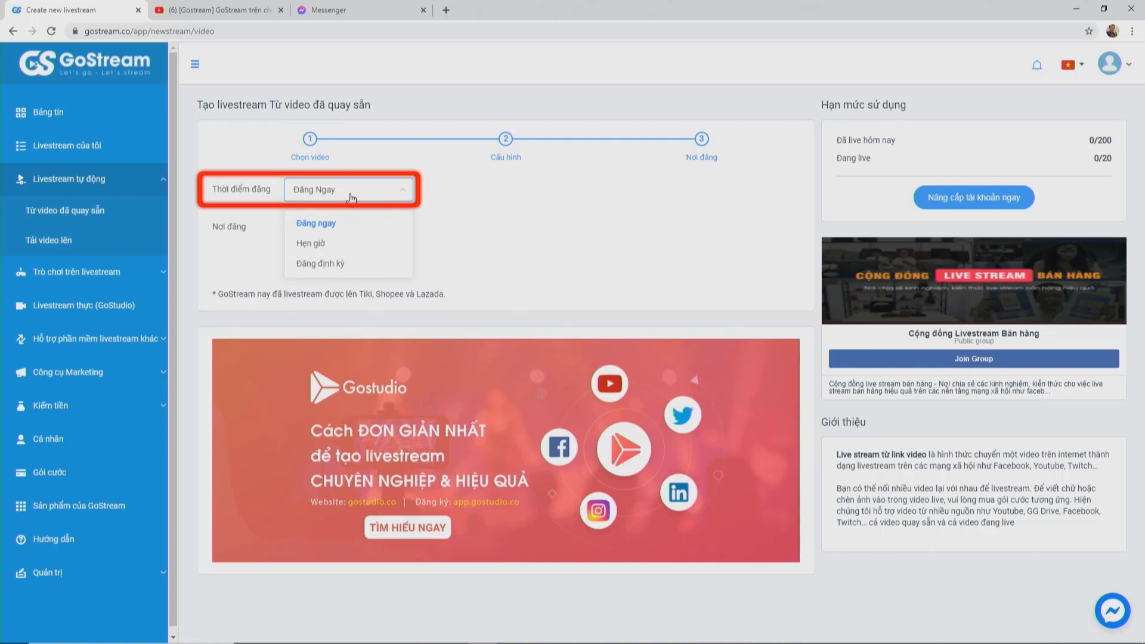
left_click(325, 244)
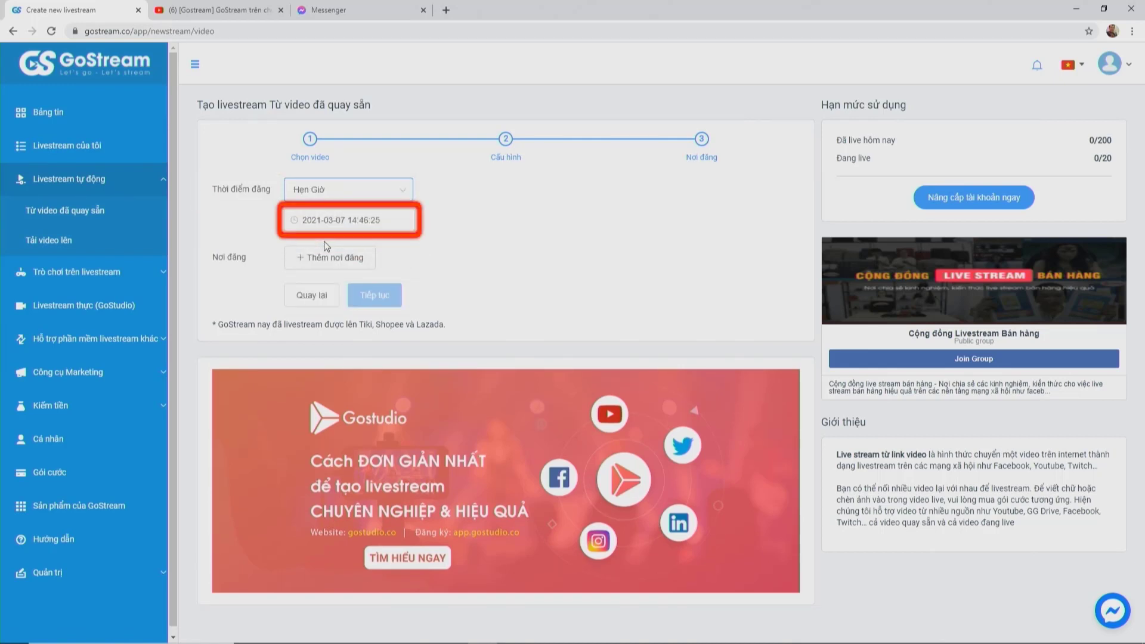
left_click(346, 220)
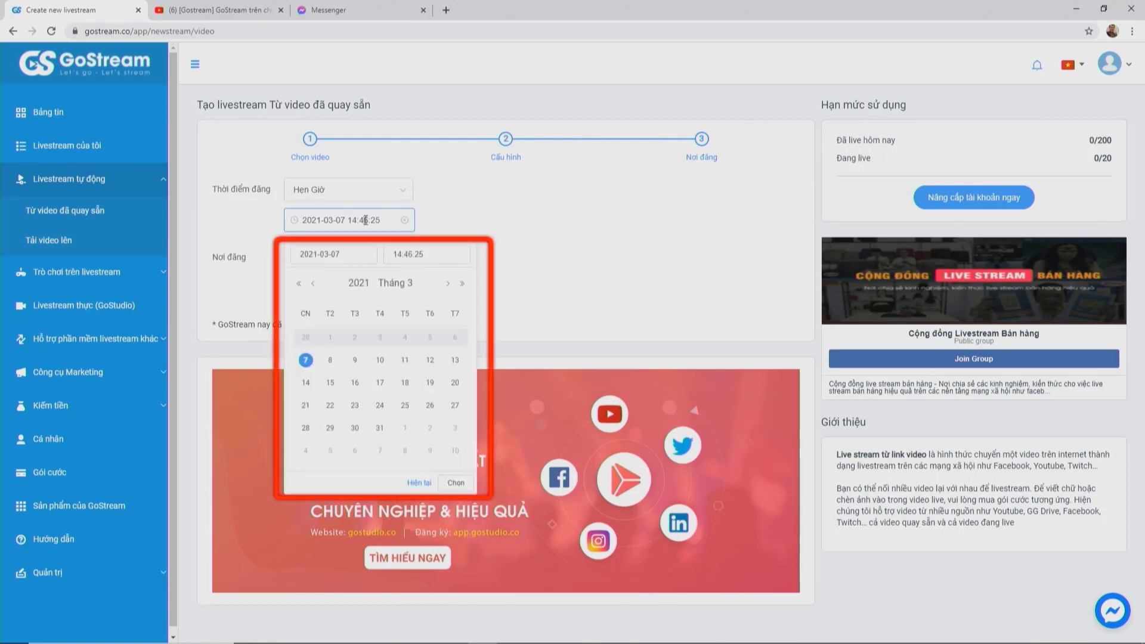
left_click(427, 254)
left_click(456, 482)
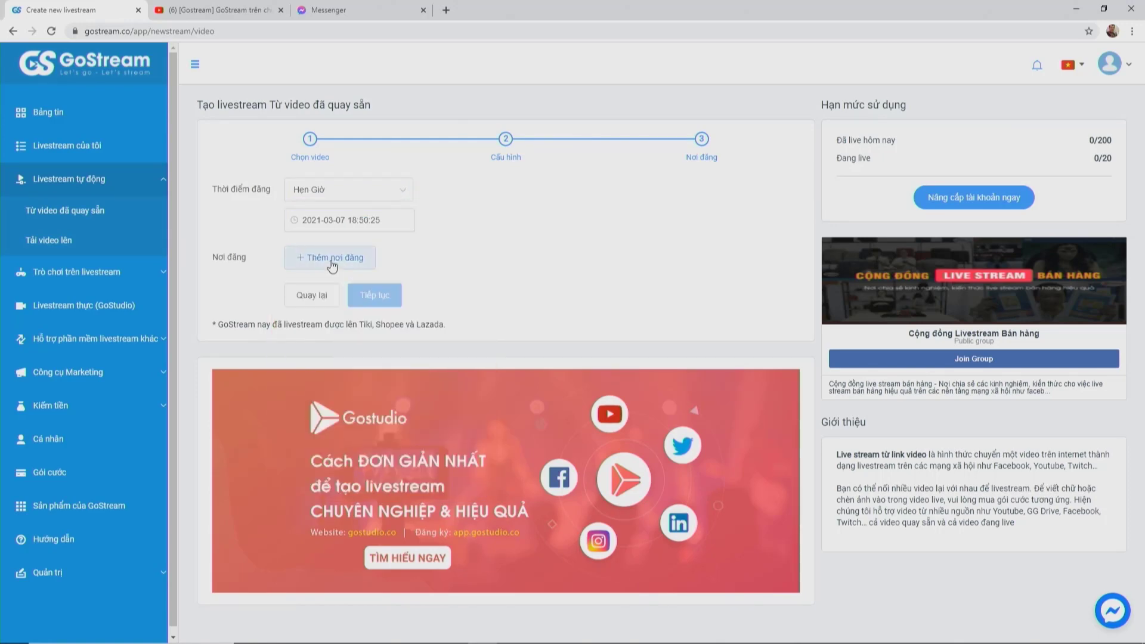
Step: Add the Facebook destination GS Test with the title Livestream and description 123, and submit the scheduled livestream
left_click(332, 260)
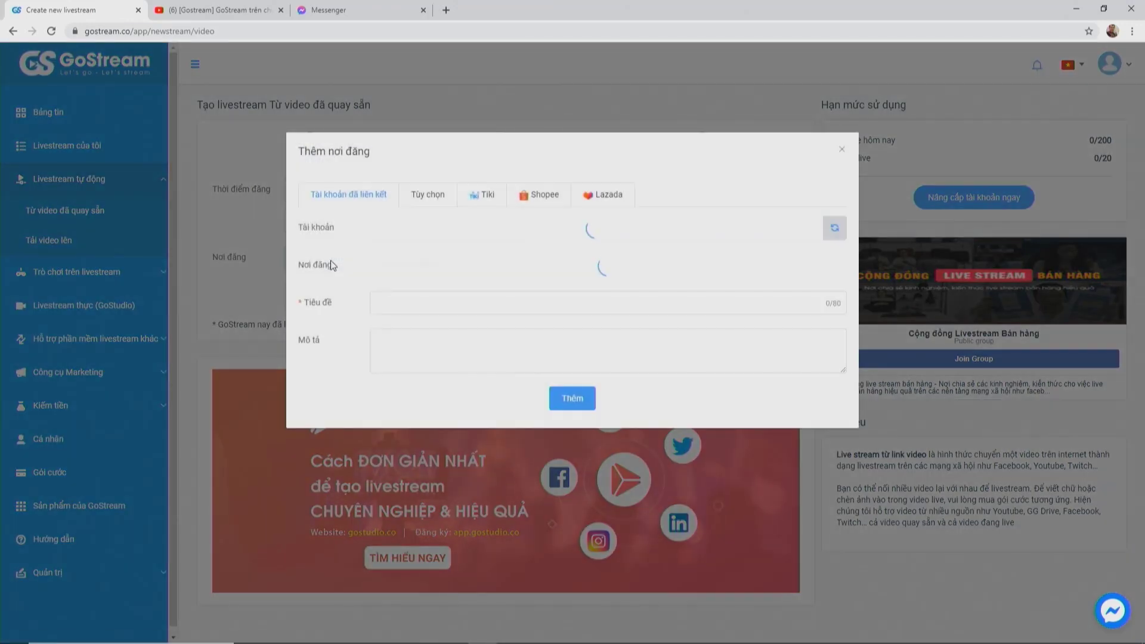
left_click(430, 196)
left_click(348, 194)
left_click(421, 265)
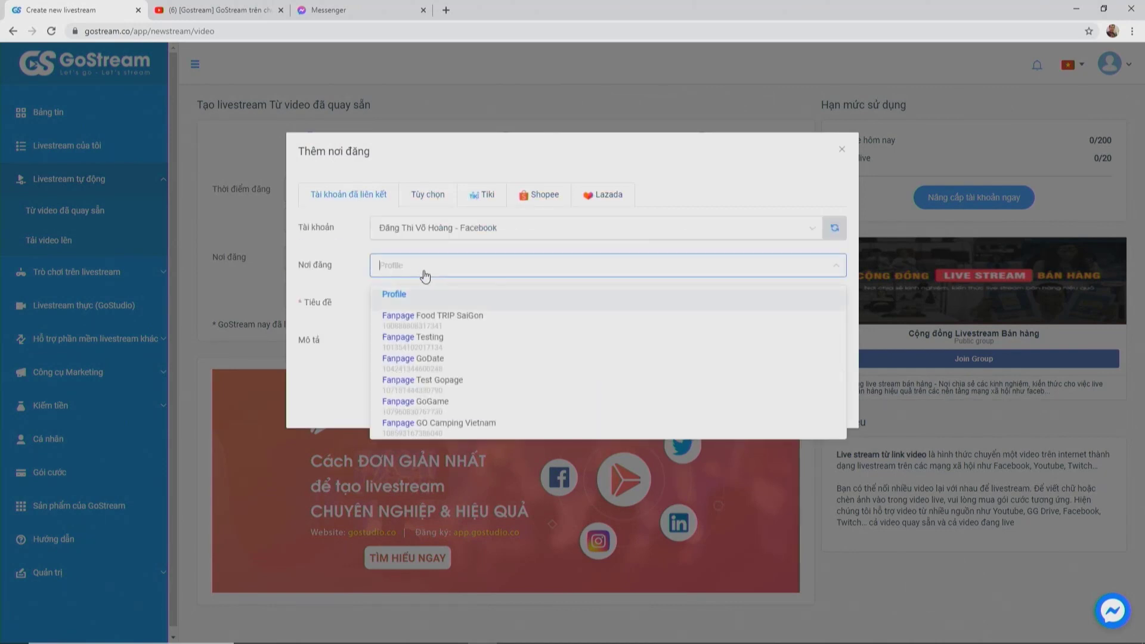
left_click(447, 304)
type("Livestream")
key("Tab")
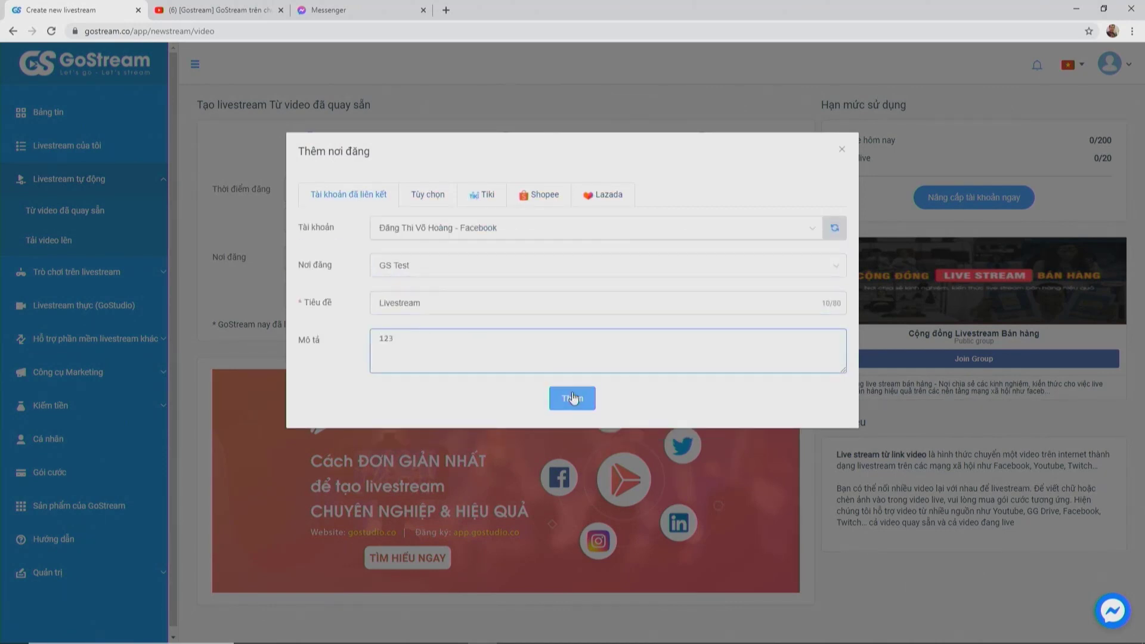
left_click(573, 399)
left_click(375, 346)
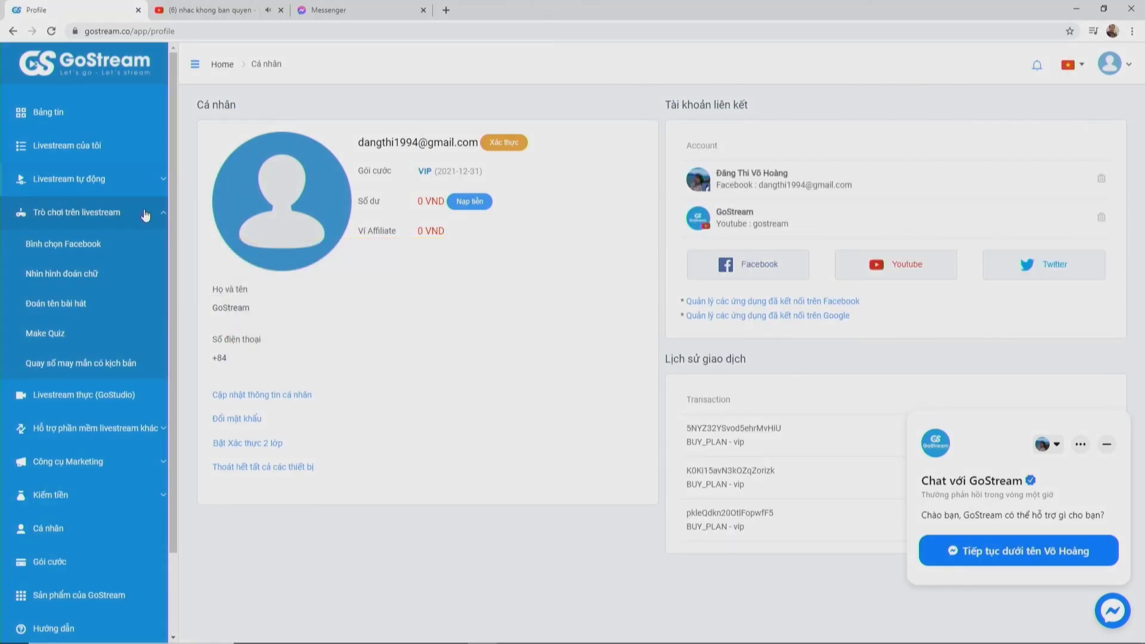
Step: Start a Nhìn hình đoán chữ game livestream titled Game vui and accept the responsibility terms
left_click(69, 278)
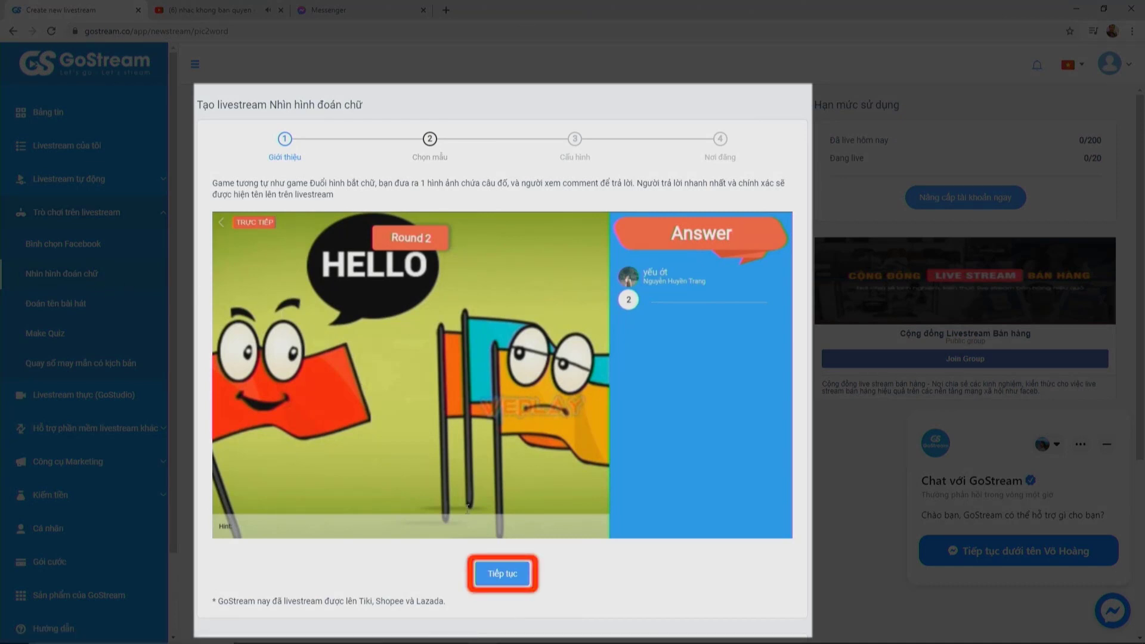
left_click(501, 572)
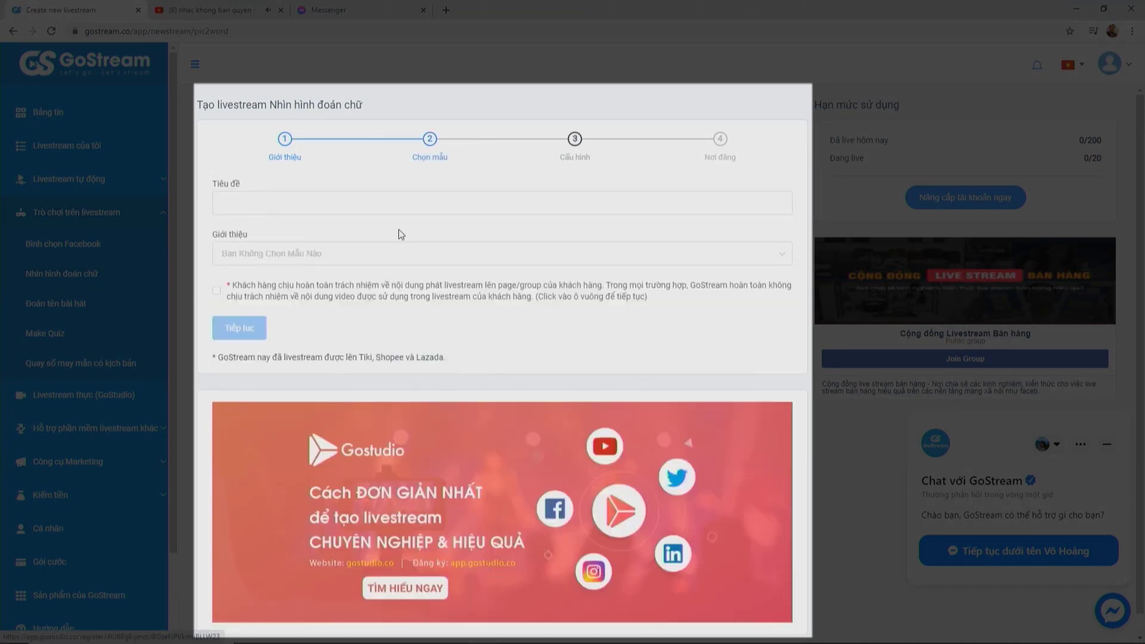
left_click(382, 205)
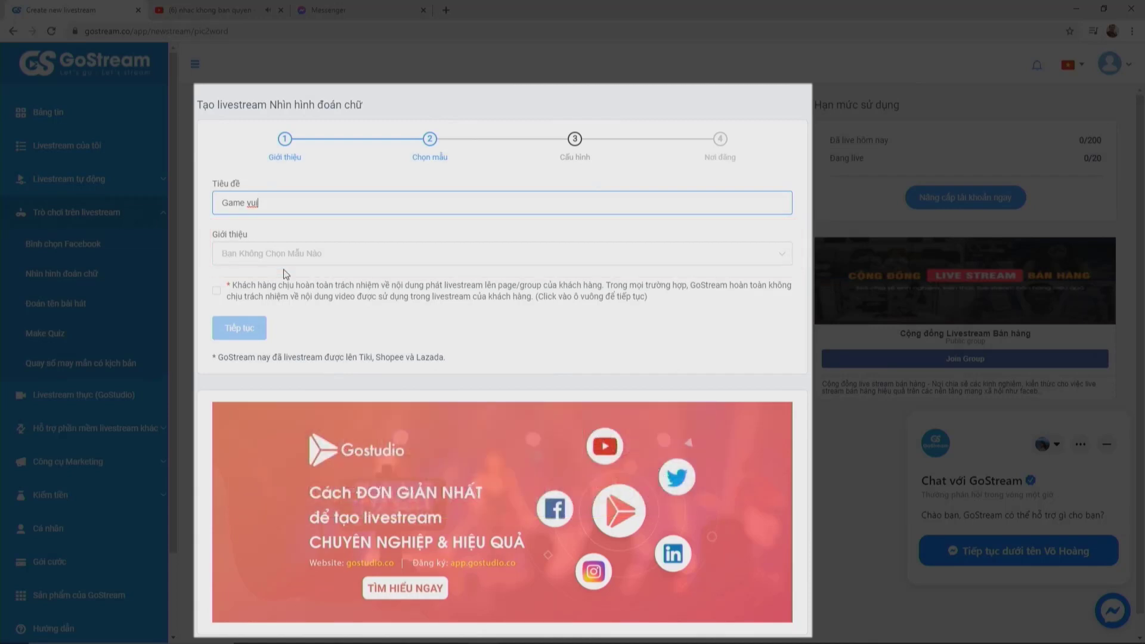
left_click(216, 294)
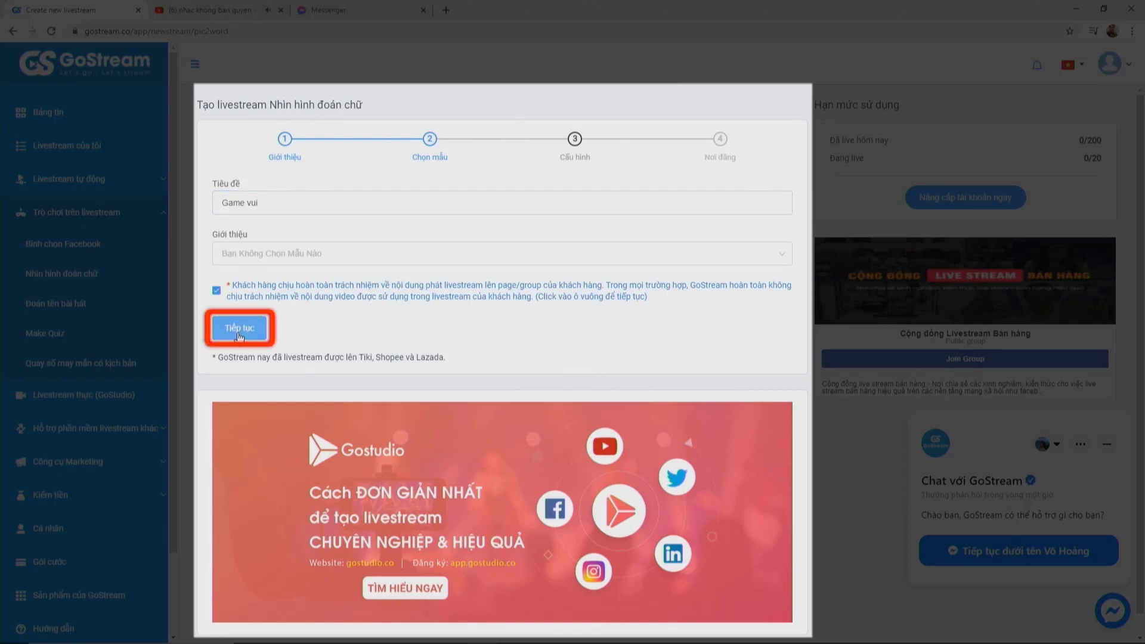
left_click(239, 328)
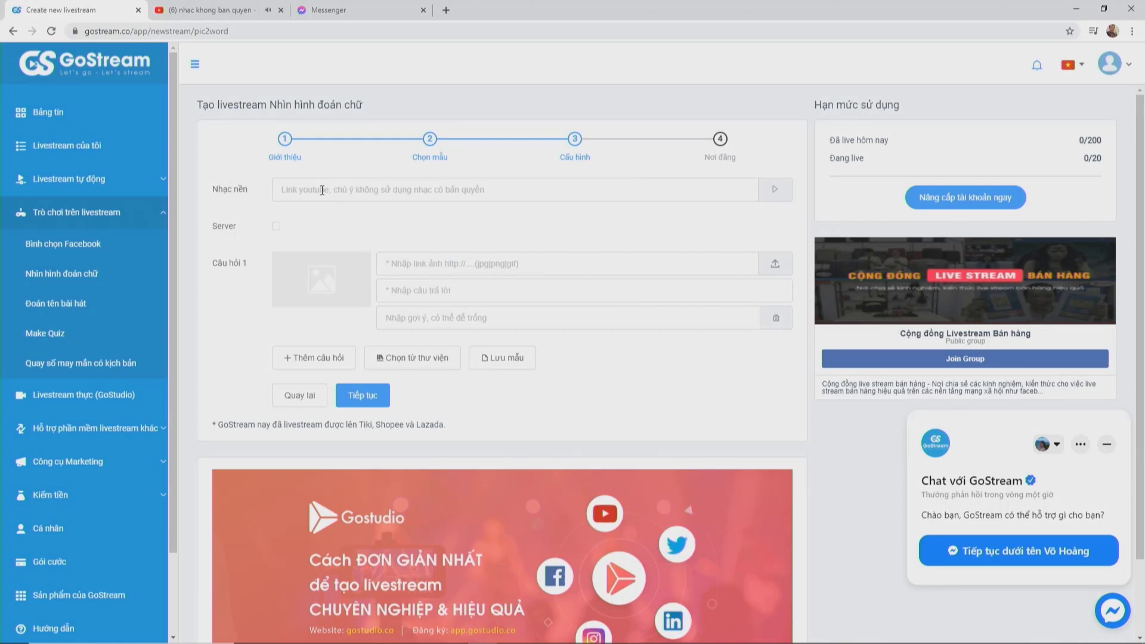
Step: Copy the link of YouTube's "List nhạc EDM cực phiêu không bản quyền" video and use it as the game's background music
left_click(232, 8)
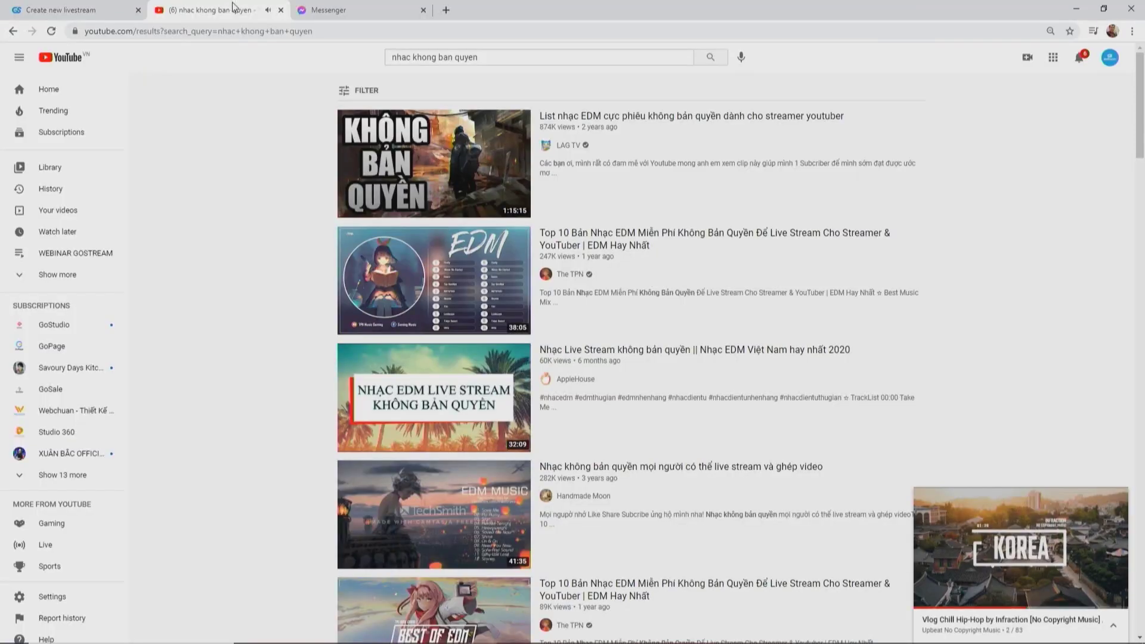
right_click(651, 119)
left_click(699, 189)
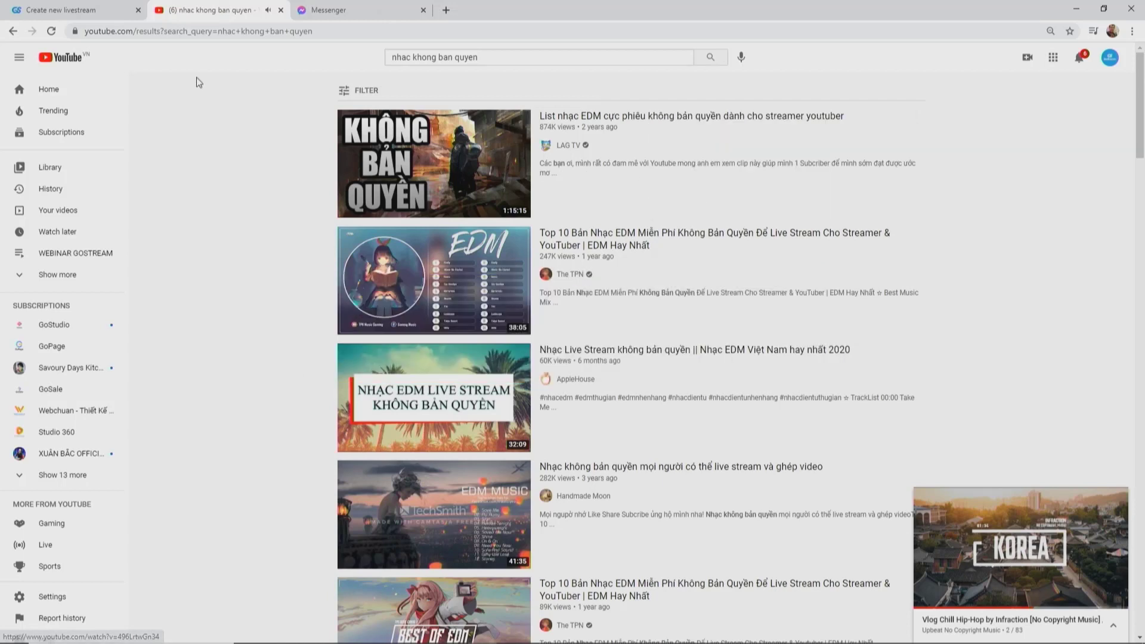
left_click(71, 10)
left_click(344, 185)
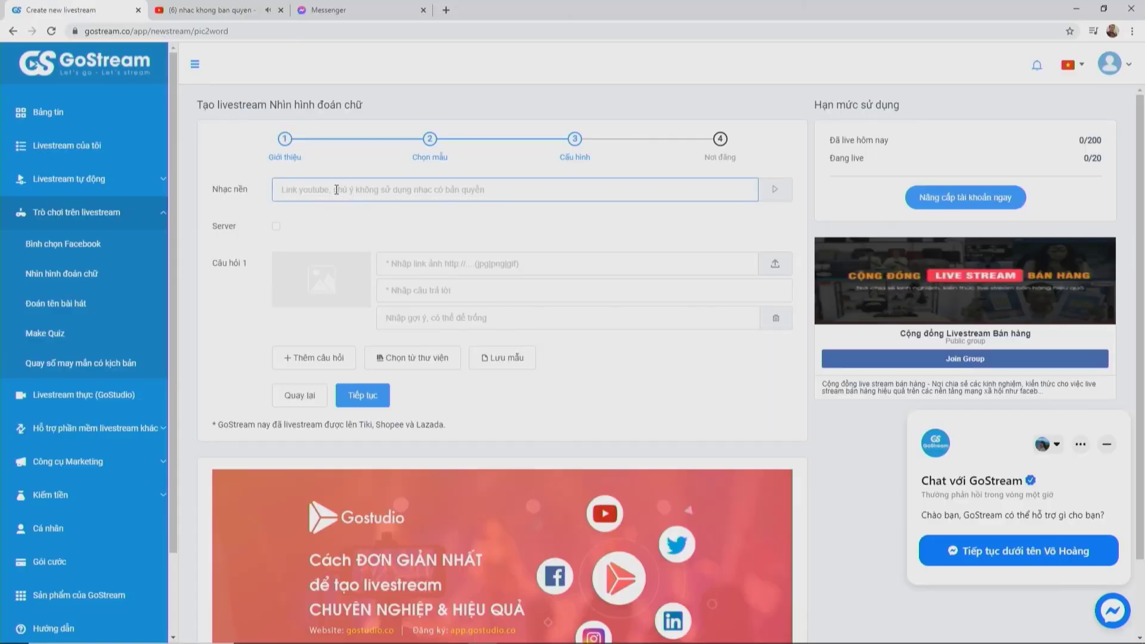
key("ctrl+v")
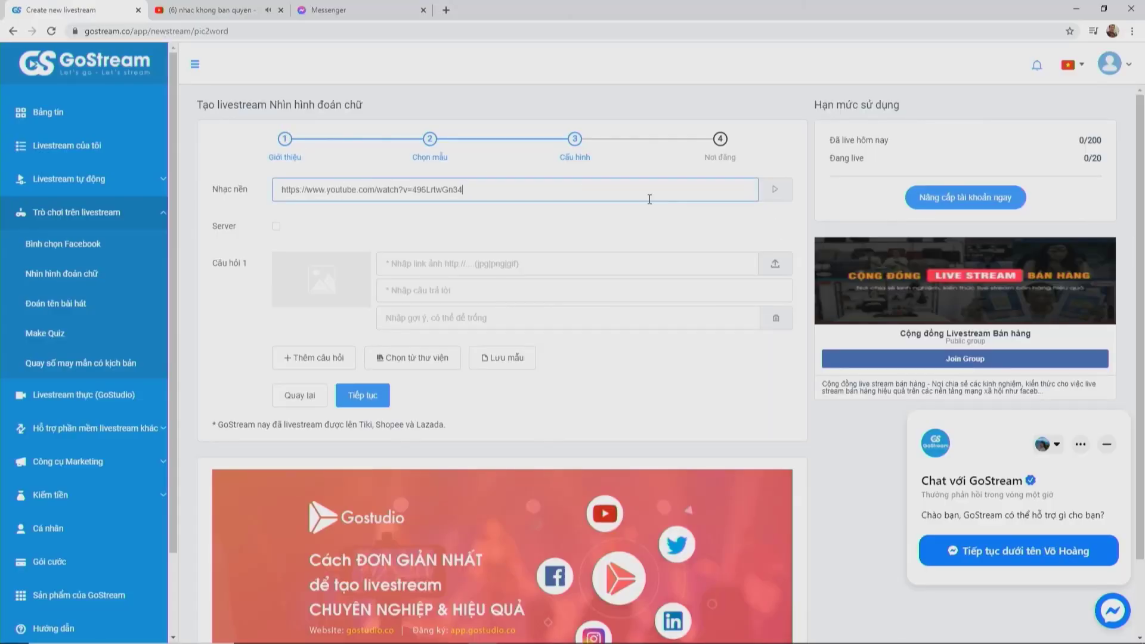
left_click(777, 189)
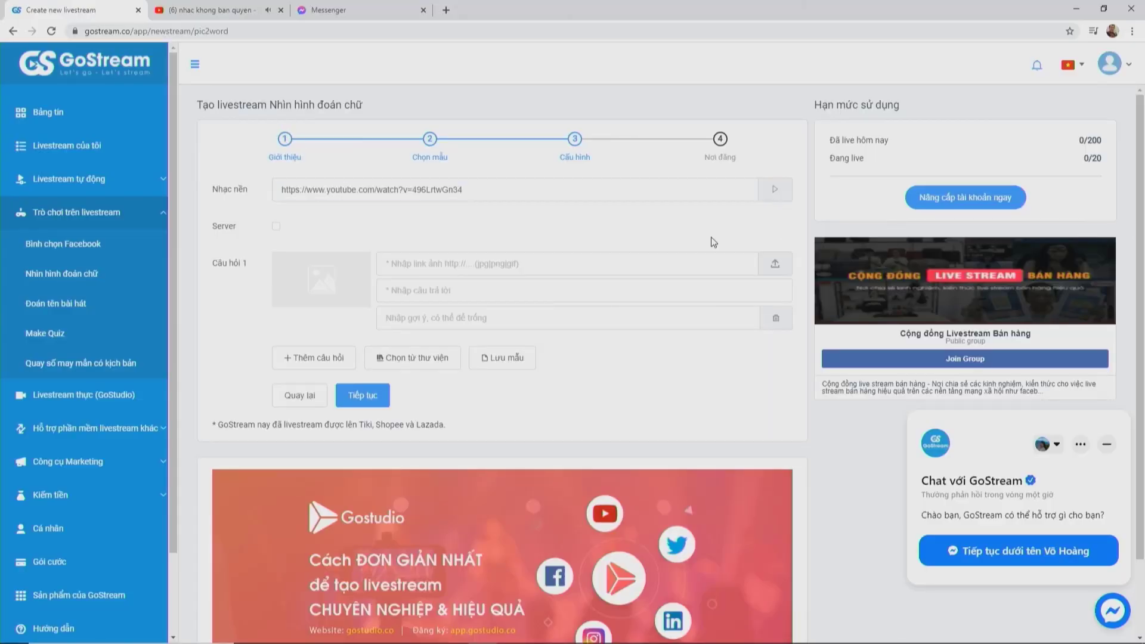
Step: Upload the cat photo as the picture for Câu hỏi 1 and enter the answer Mèo, leaving the hint empty
left_click(775, 263)
left_click(49, 135)
left_click(333, 101)
left_click(1043, 624)
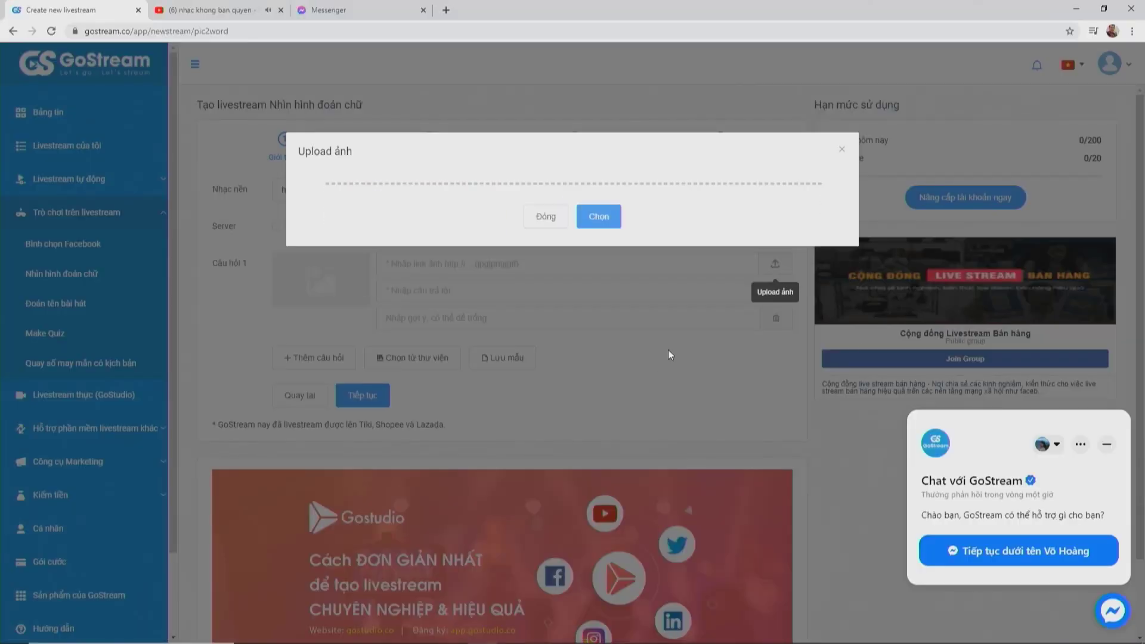
left_click(504, 289)
type("Me")
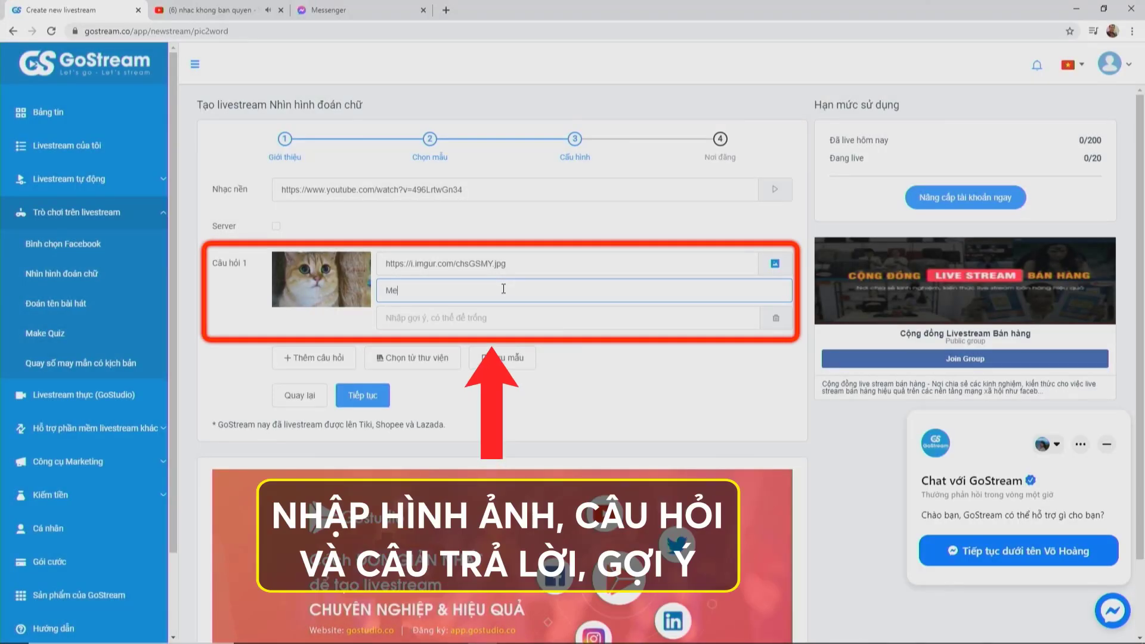
type("2o")
left_click(483, 319)
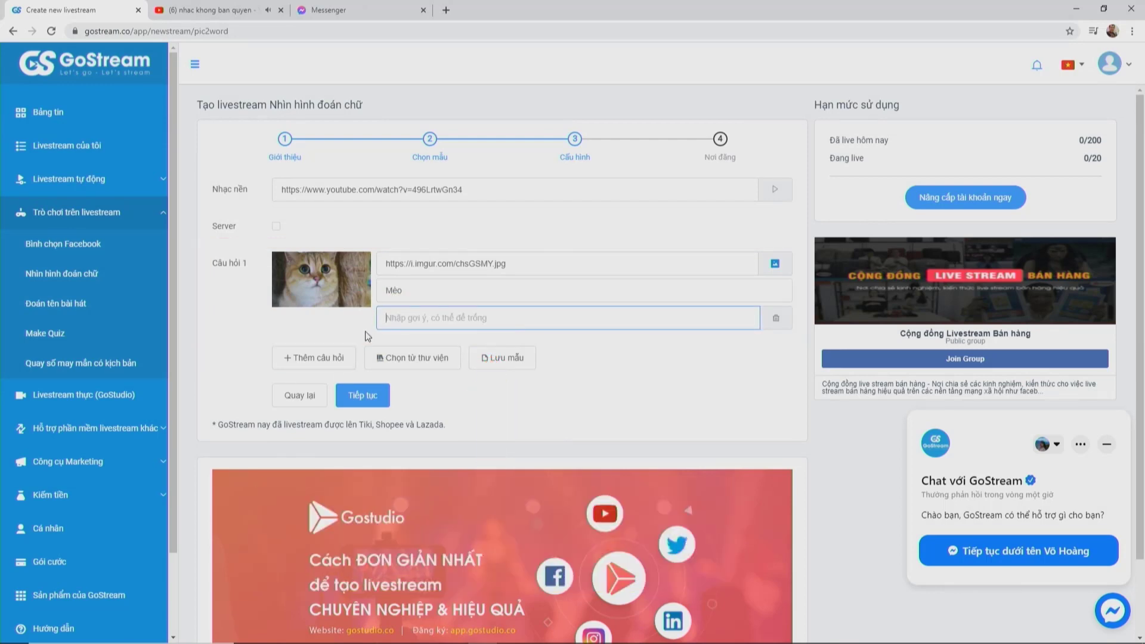
Step: Add the "mật khẩu" and "bà mối" pictures from the question library to the game
left_click(405, 360)
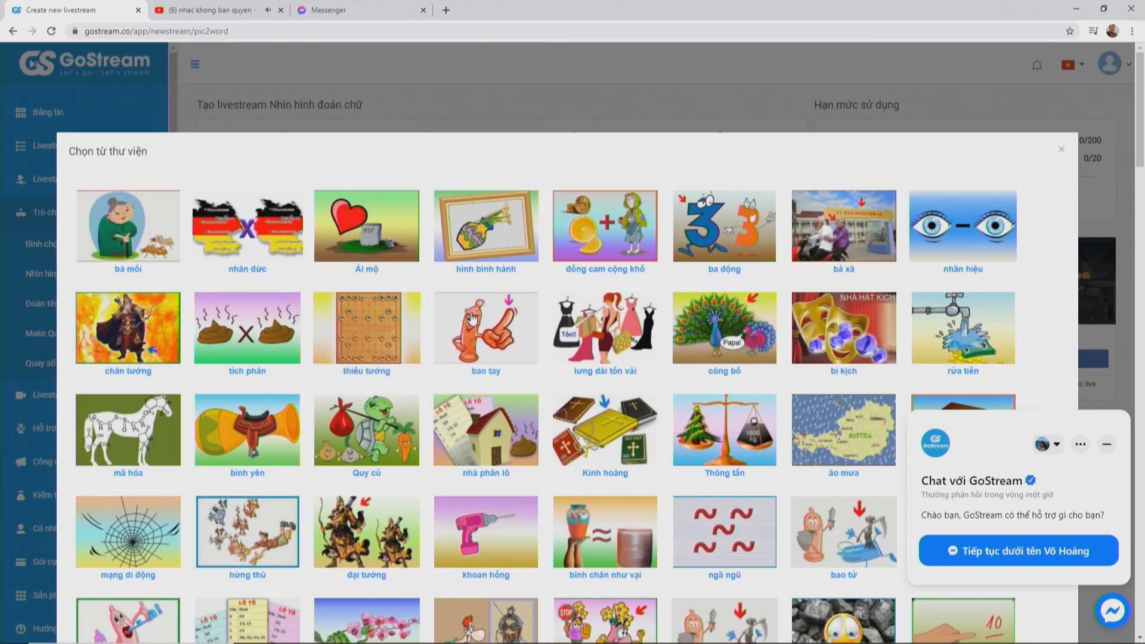
scroll(471, 318, "down", 7)
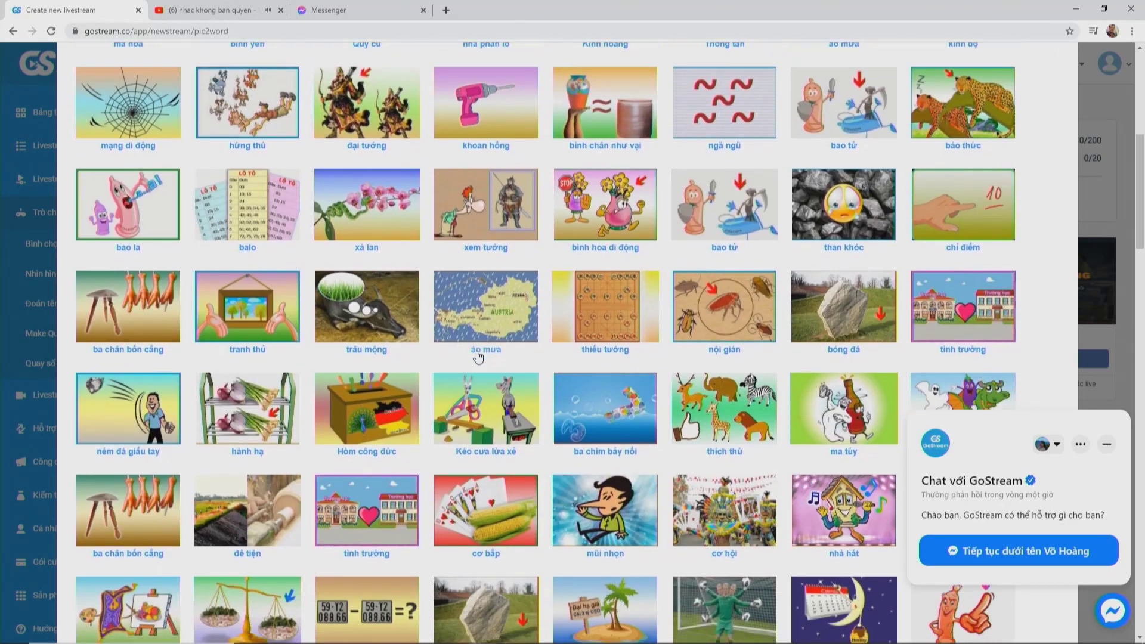
scroll(477, 356, "down", 10)
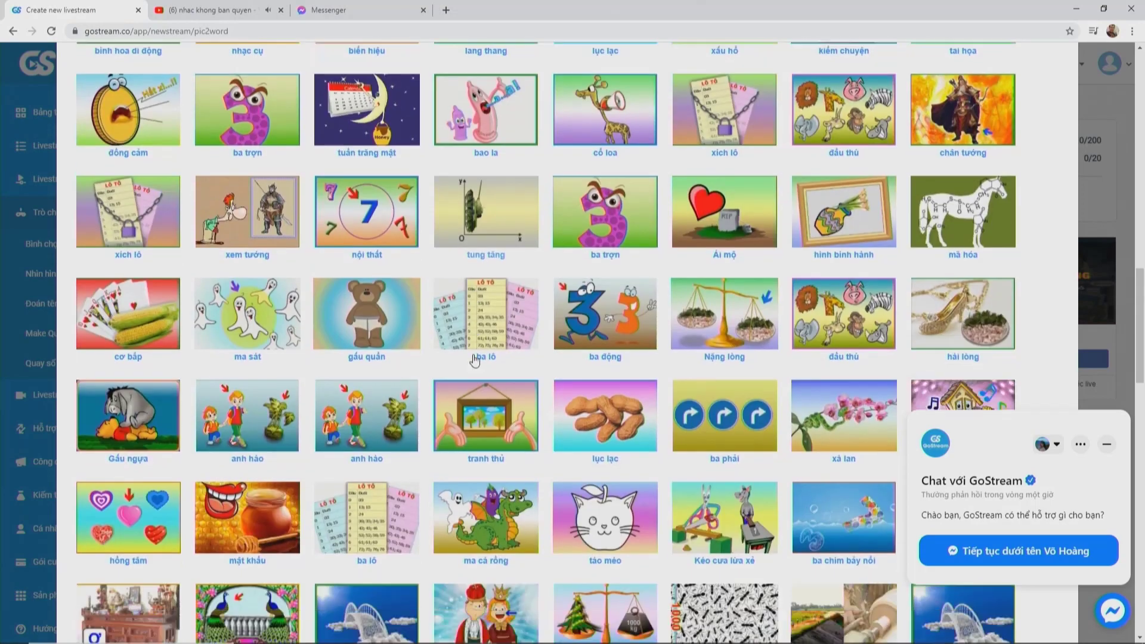
scroll(475, 360, "down", 6)
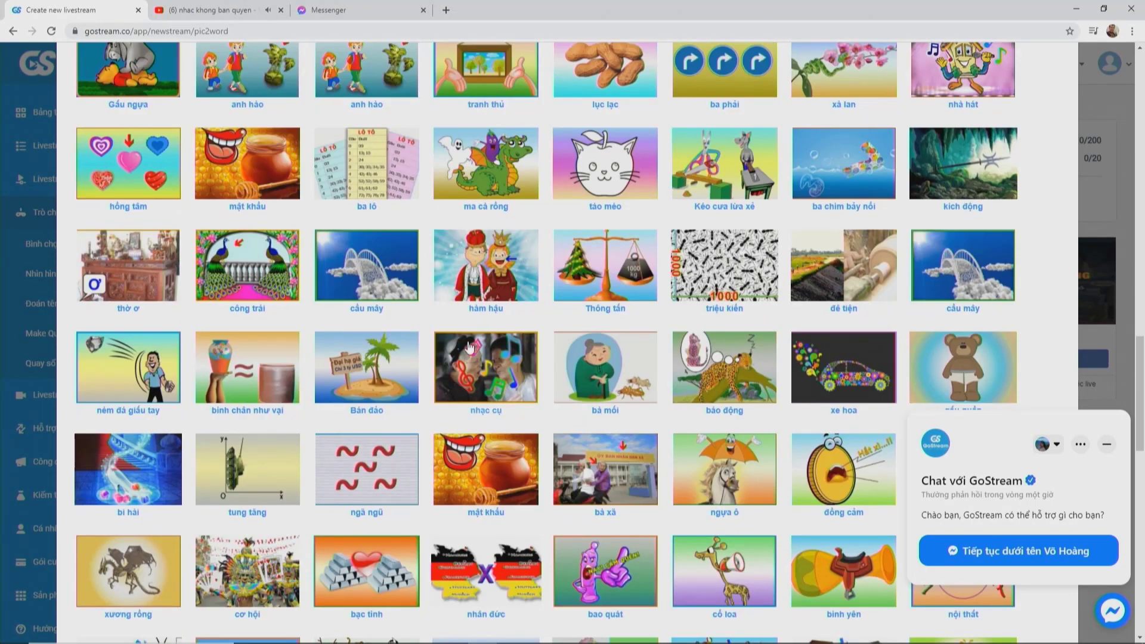
scroll(46, 252, "up", 20)
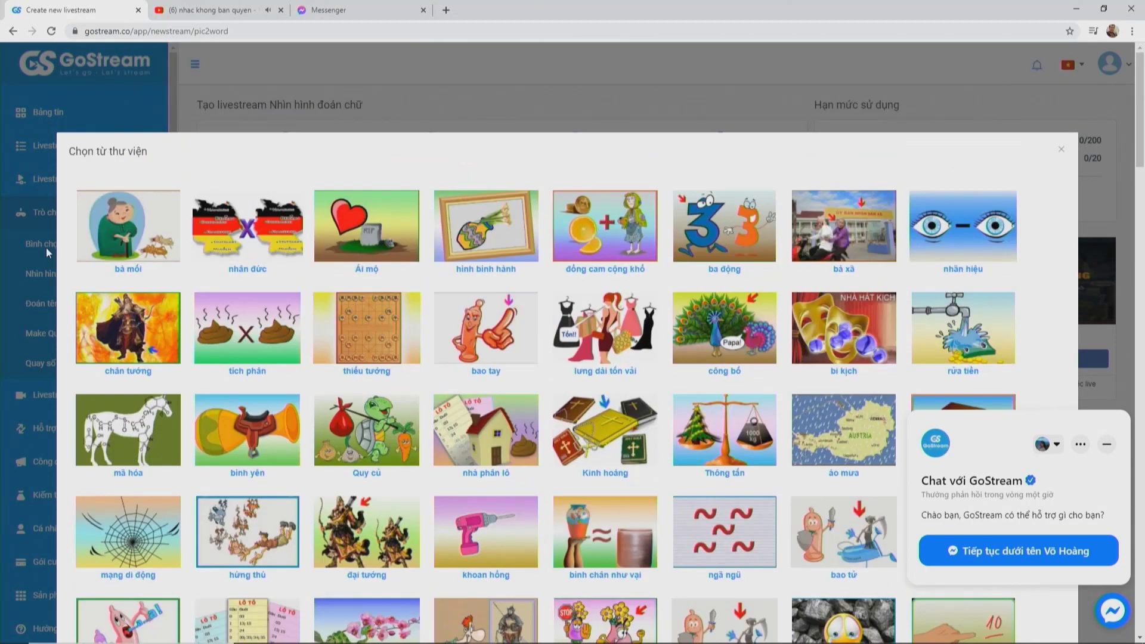
left_click(123, 231)
left_click(1061, 150)
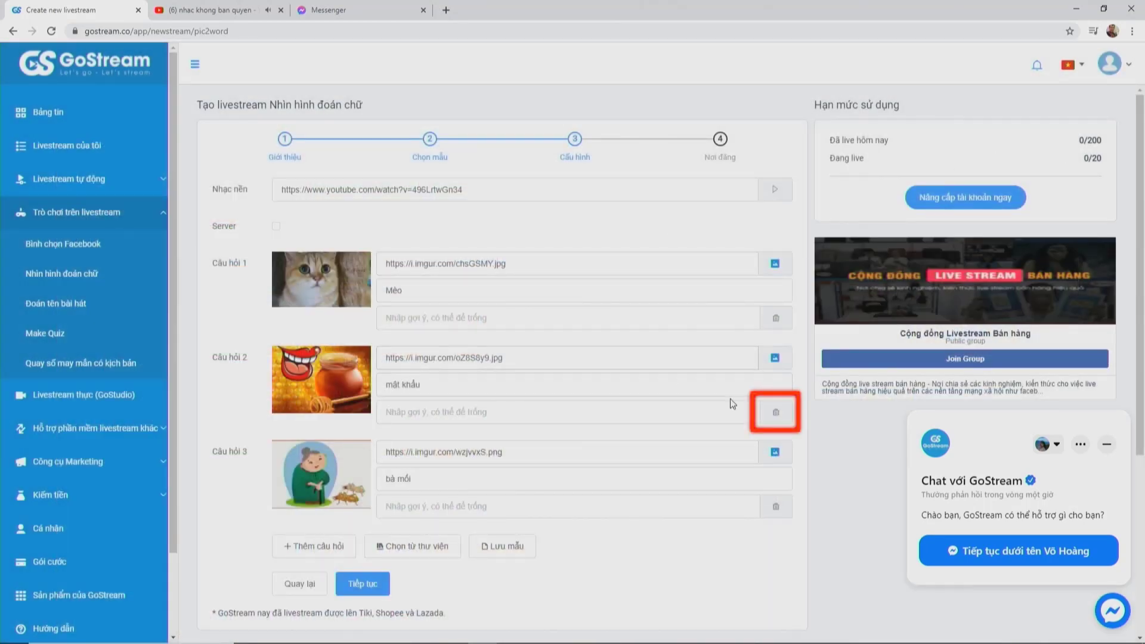
Step: Delete the "mật khẩu" question and save the remaining questions as a template named mau
left_click(776, 414)
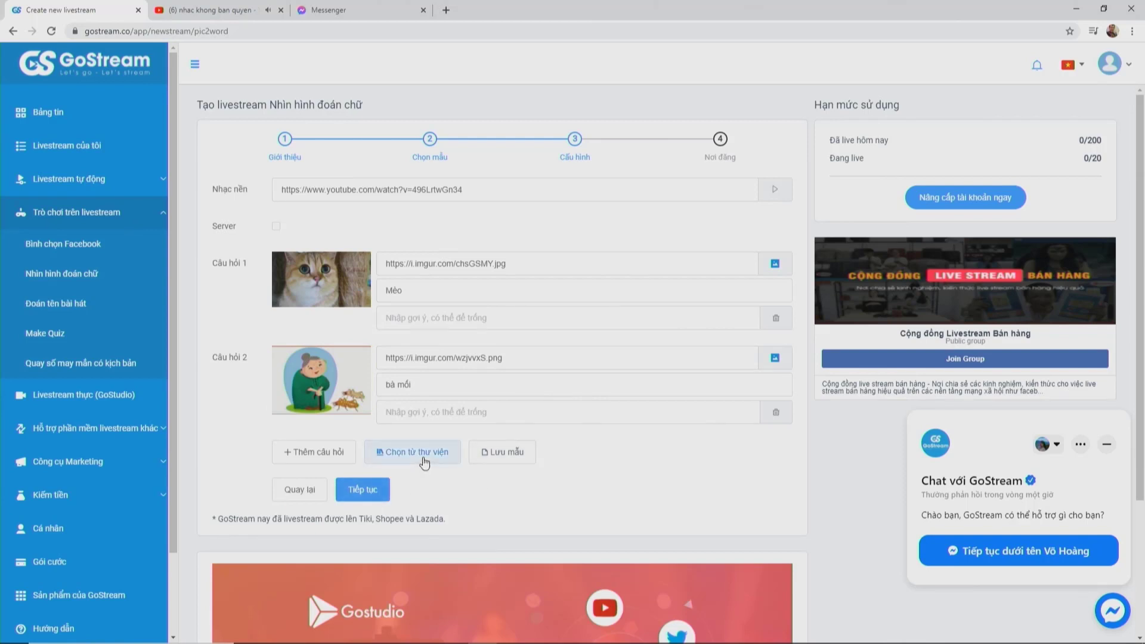
left_click(504, 458)
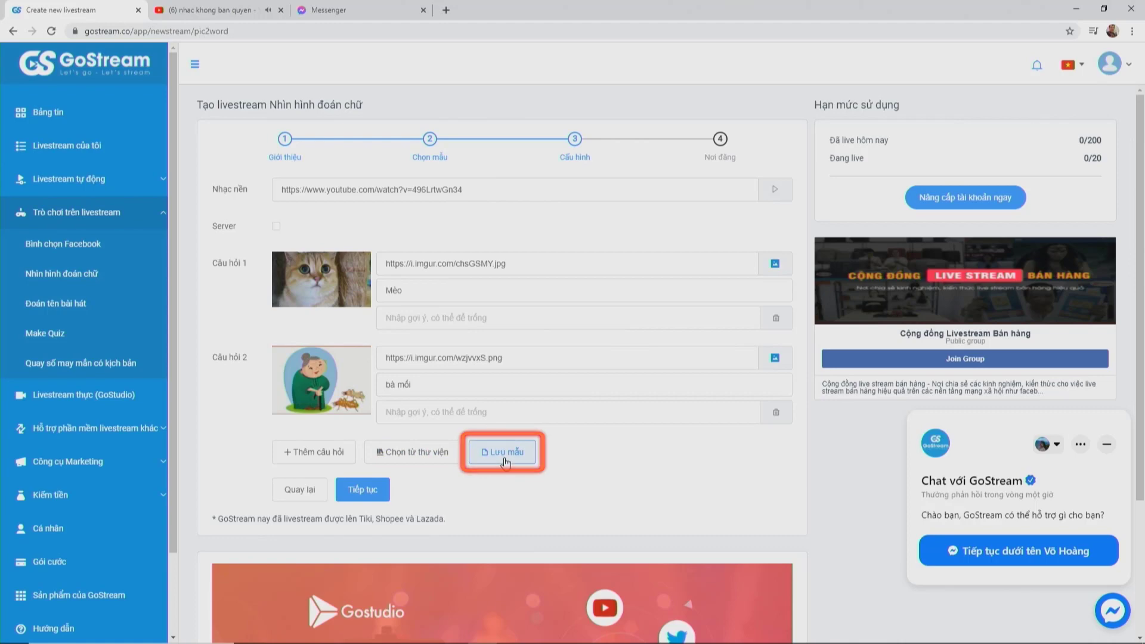
left_click(517, 192)
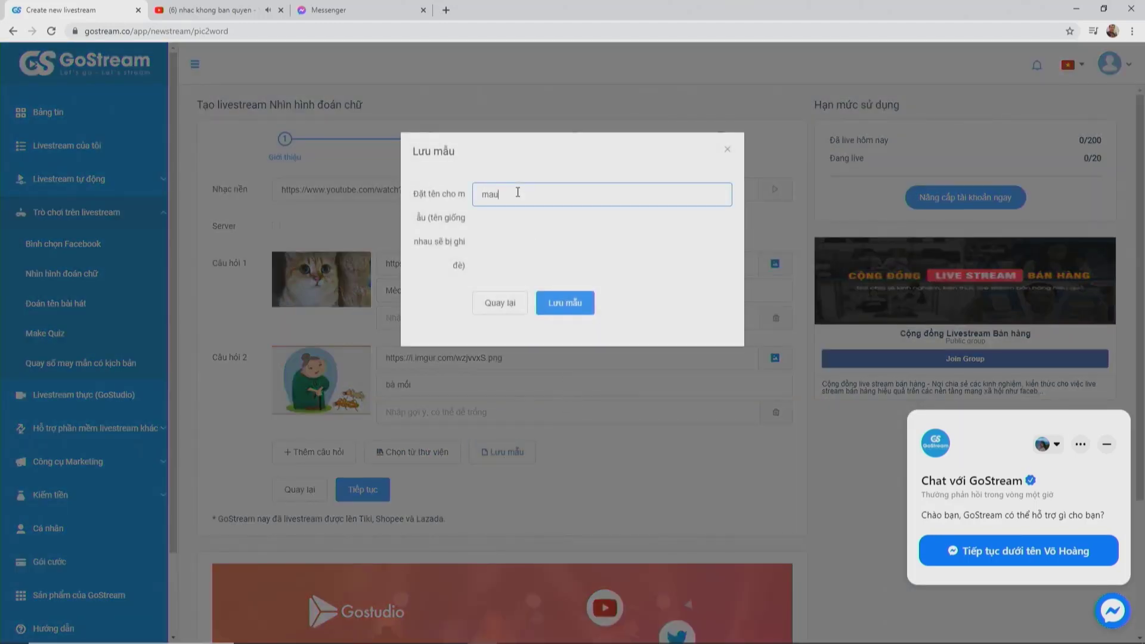
left_click(564, 307)
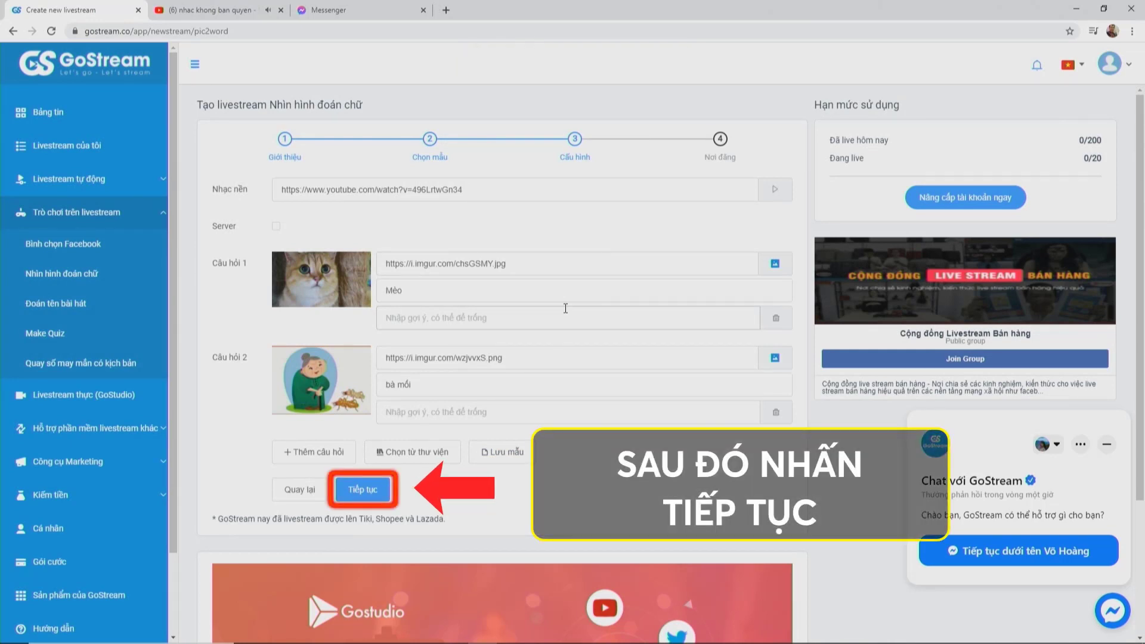
Step: Continue to Nơi đăng, start adding a destination, and review the Tùy chọn, Tiki, Shopee and Lazada options
left_click(369, 500)
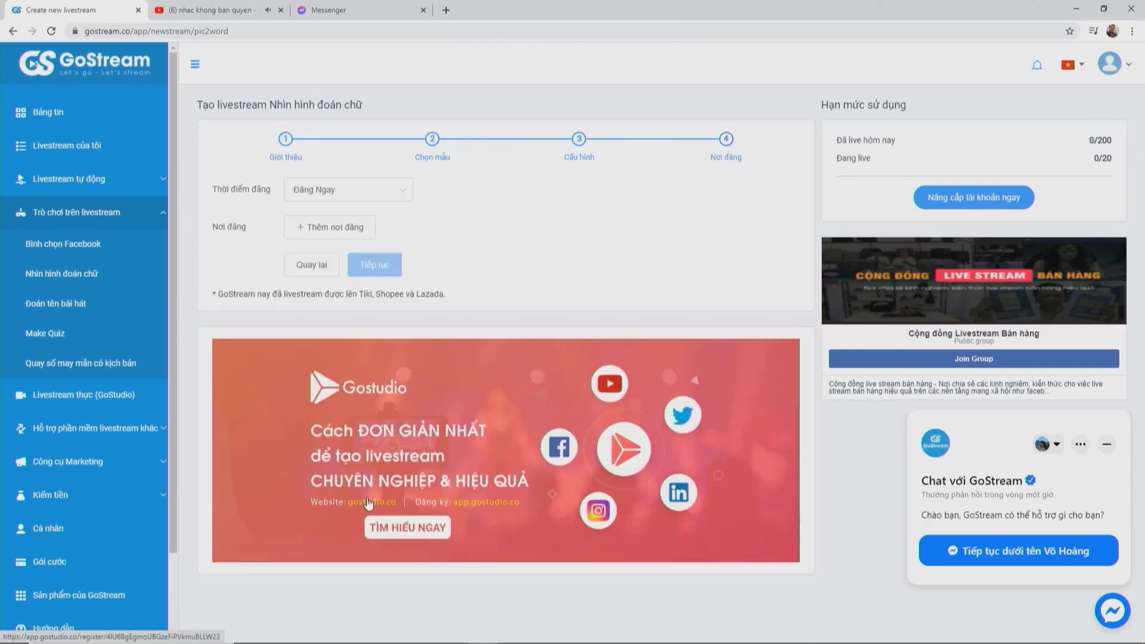
left_click(345, 234)
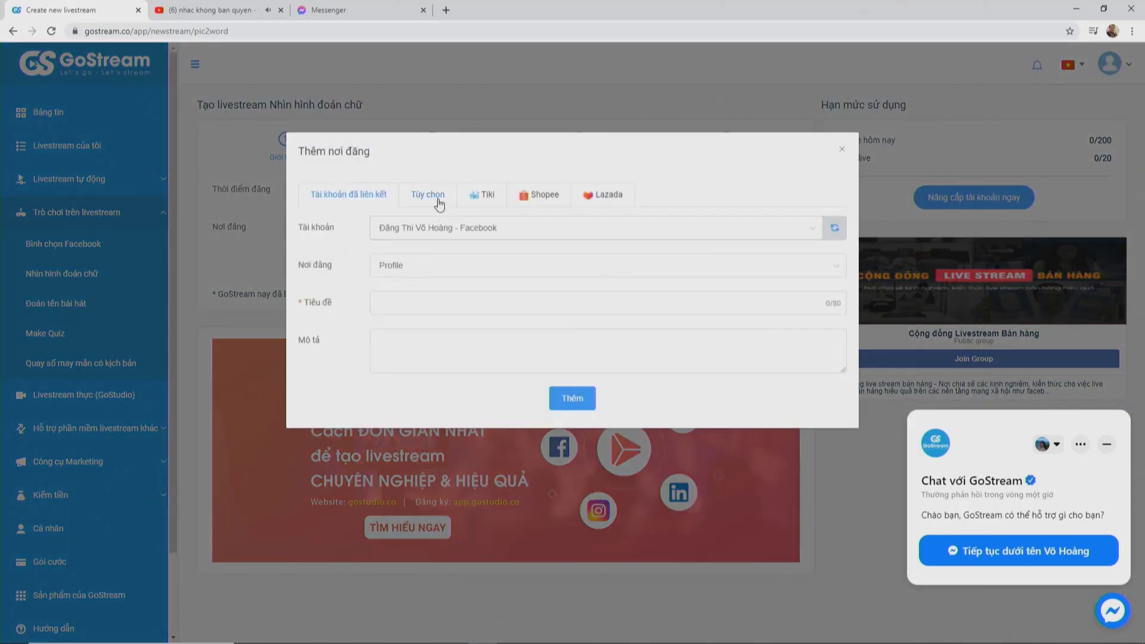
left_click(439, 198)
left_click(490, 196)
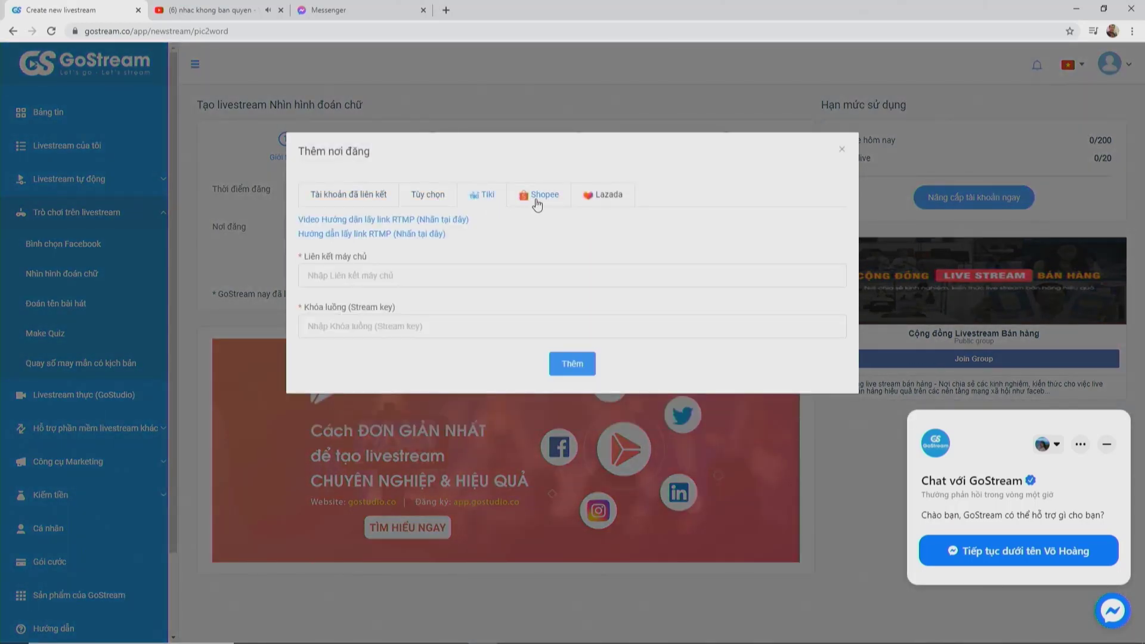
left_click(536, 197)
left_click(595, 199)
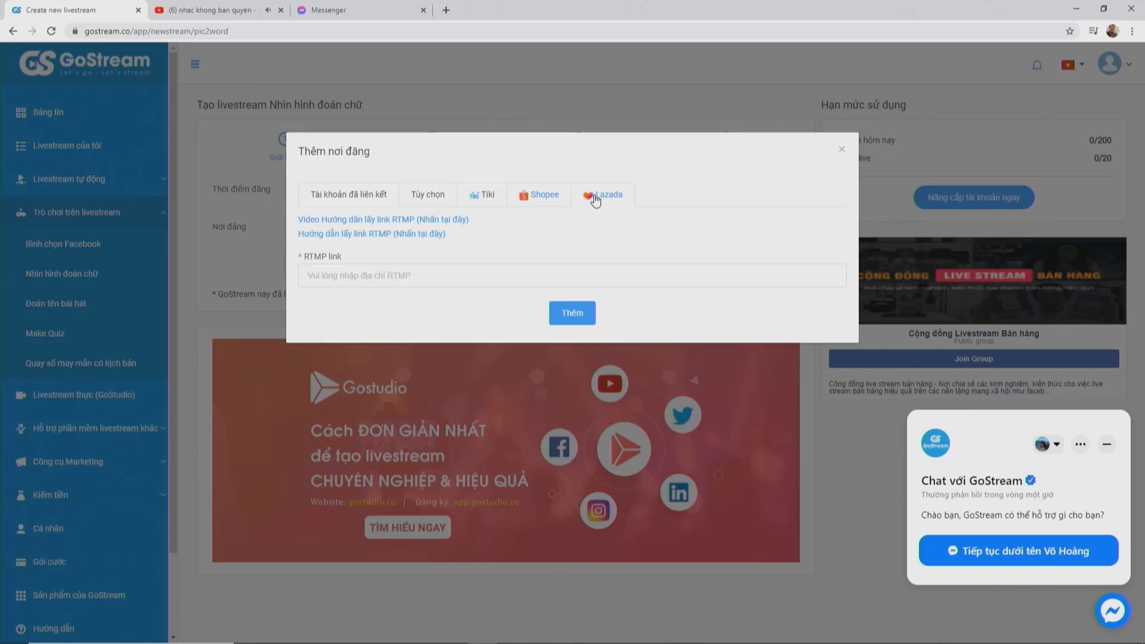
Step: Add the linked fanpage GS Test with title Game vui and description "Chơi game trúng thưởng nào!!!", and submit the livestream
left_click(317, 196)
left_click(435, 273)
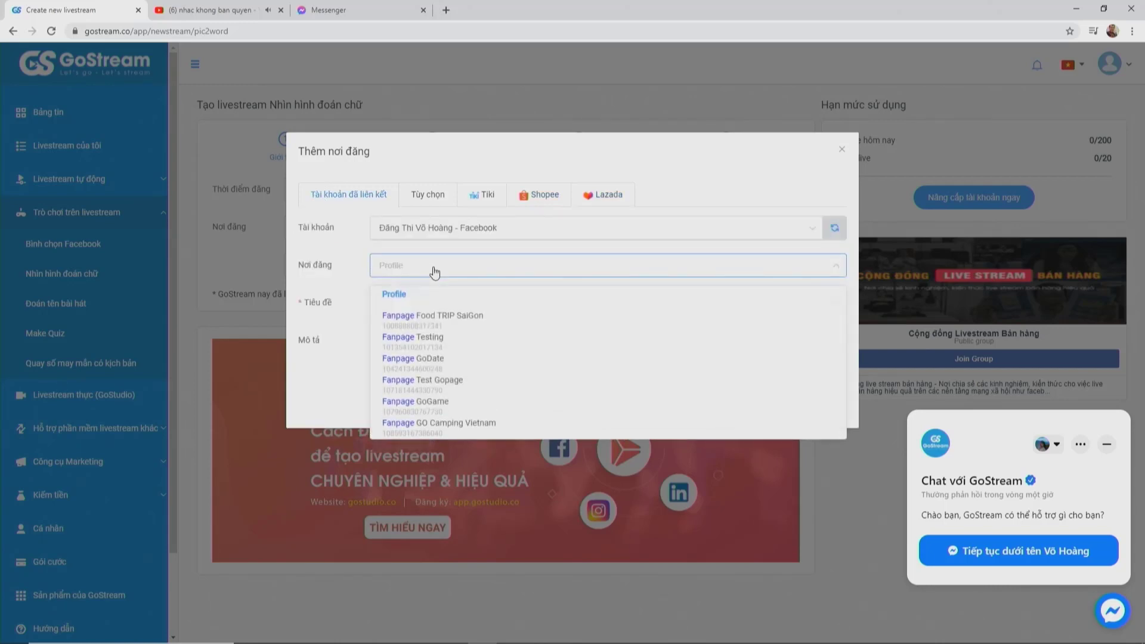
type("GS")
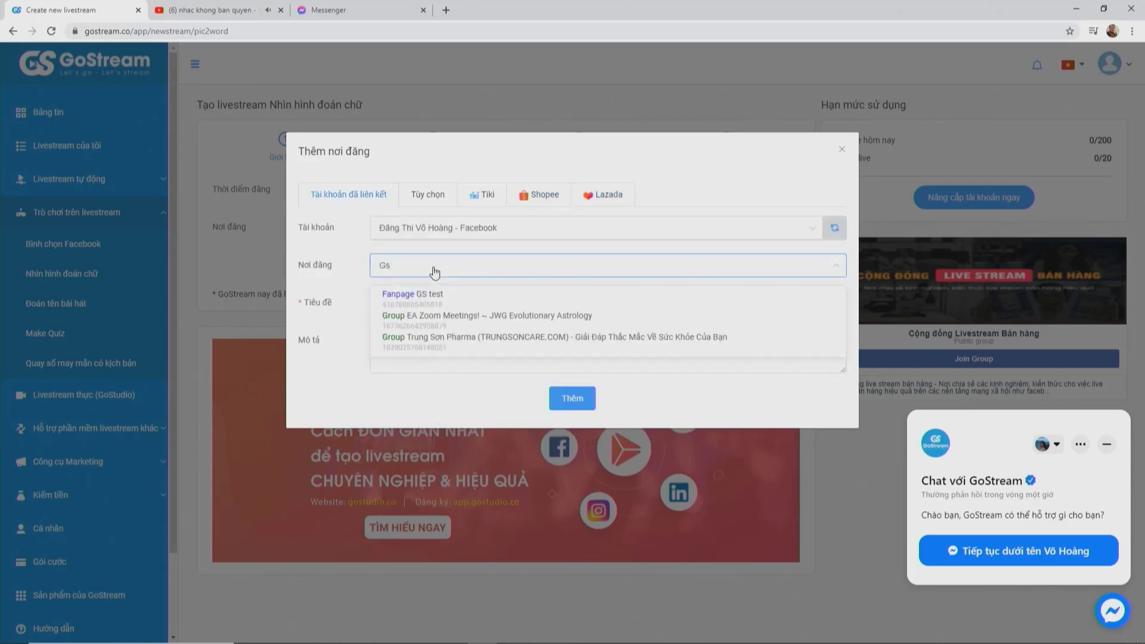
left_click(433, 294)
left_click(435, 304)
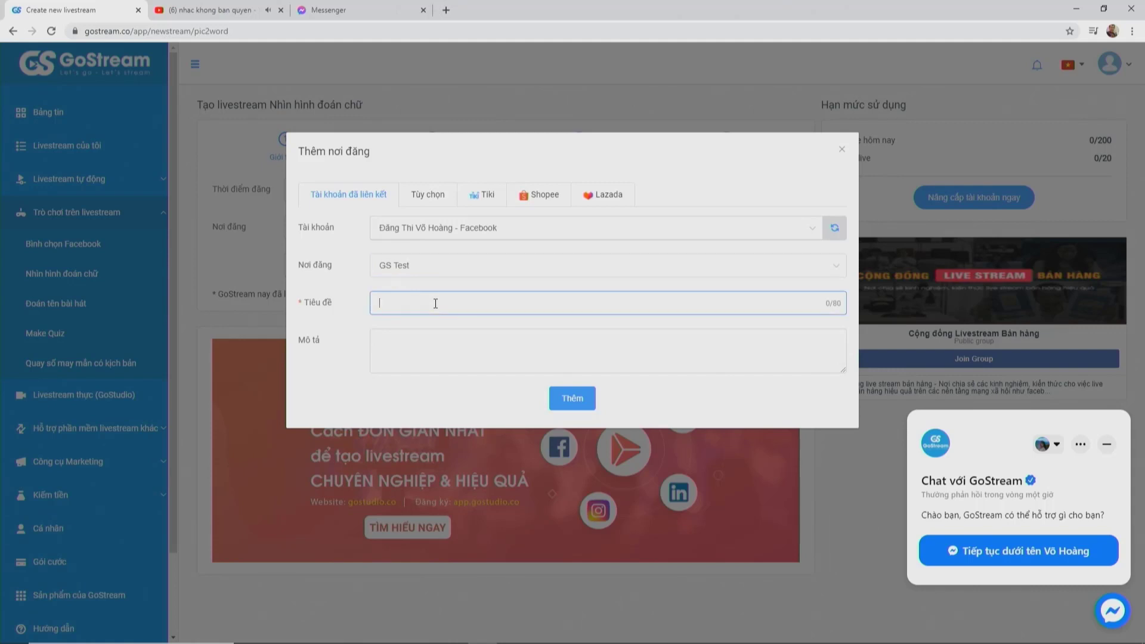
left_click(416, 349)
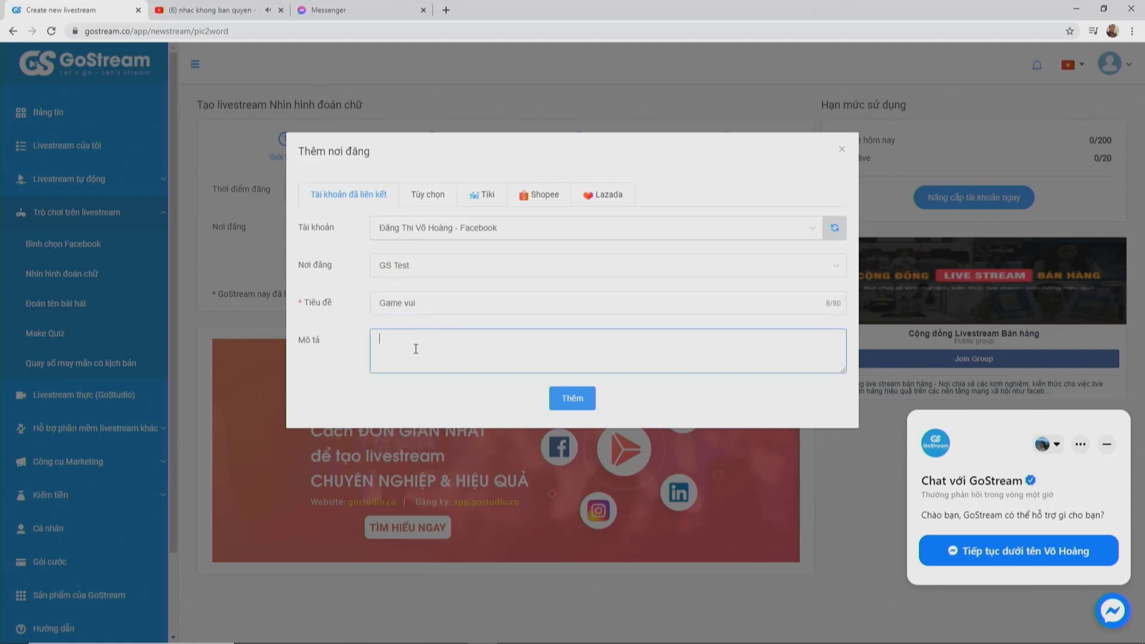
type("Chơi game trúng thưởng nào!!!")
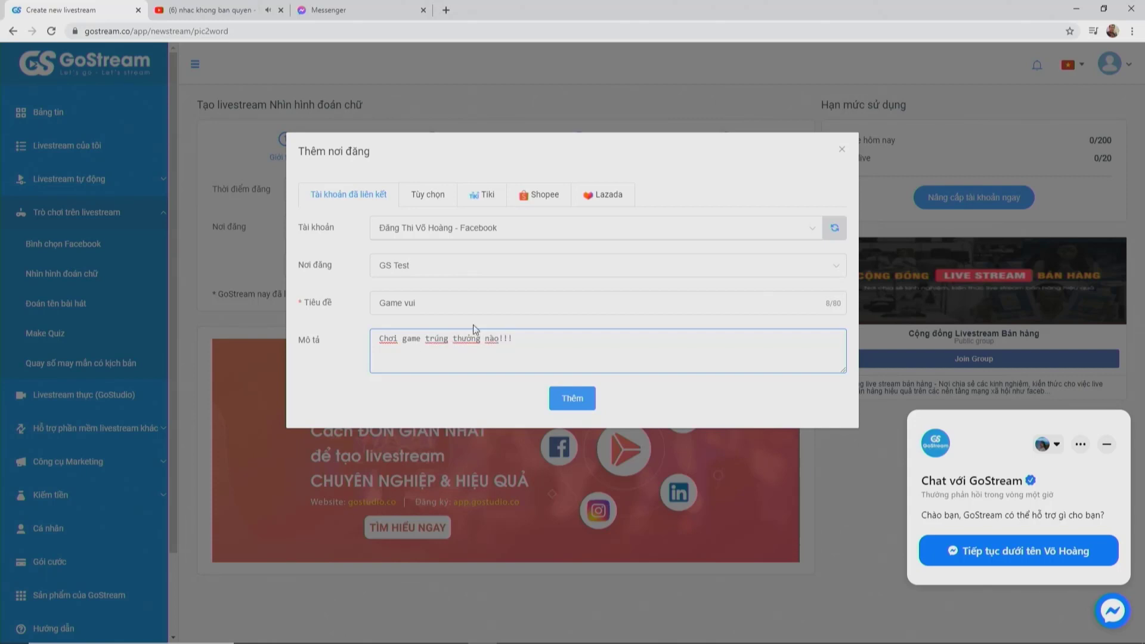
left_click(573, 398)
left_click(377, 290)
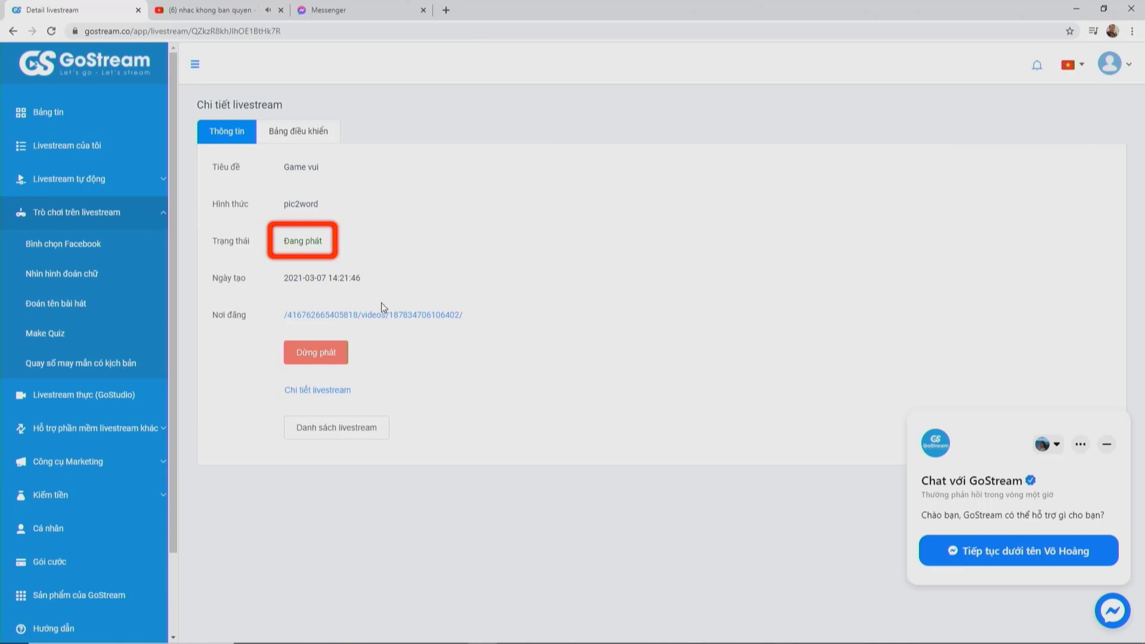
Step: Open the published livestream on Facebook from its Nơi đăng link, play it, and open its full video page
left_click(373, 316)
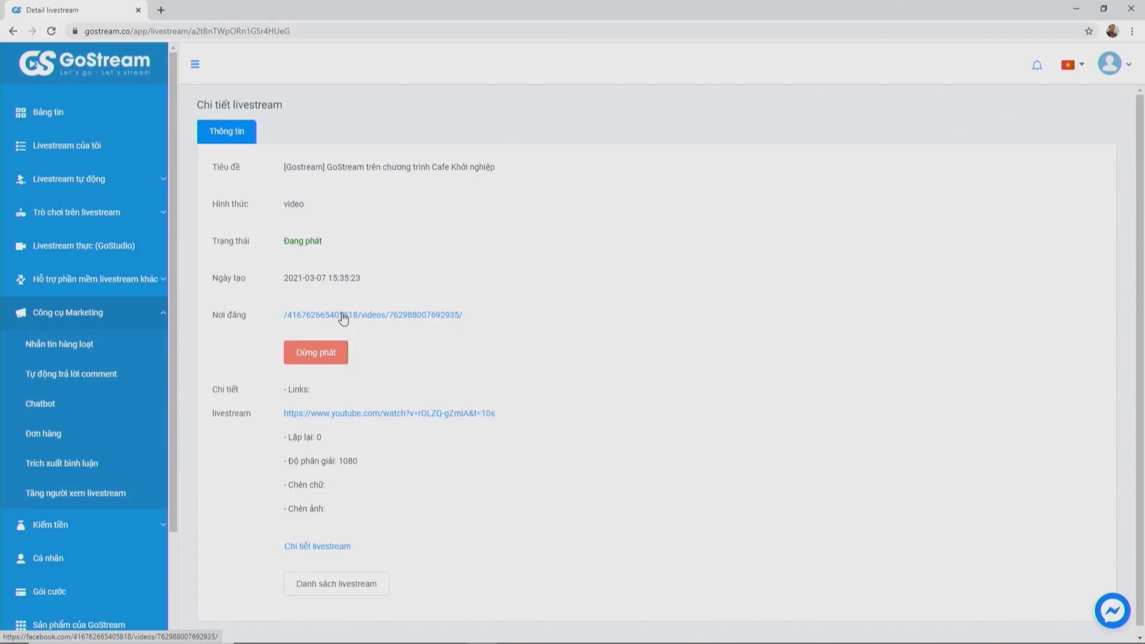
left_click(344, 316)
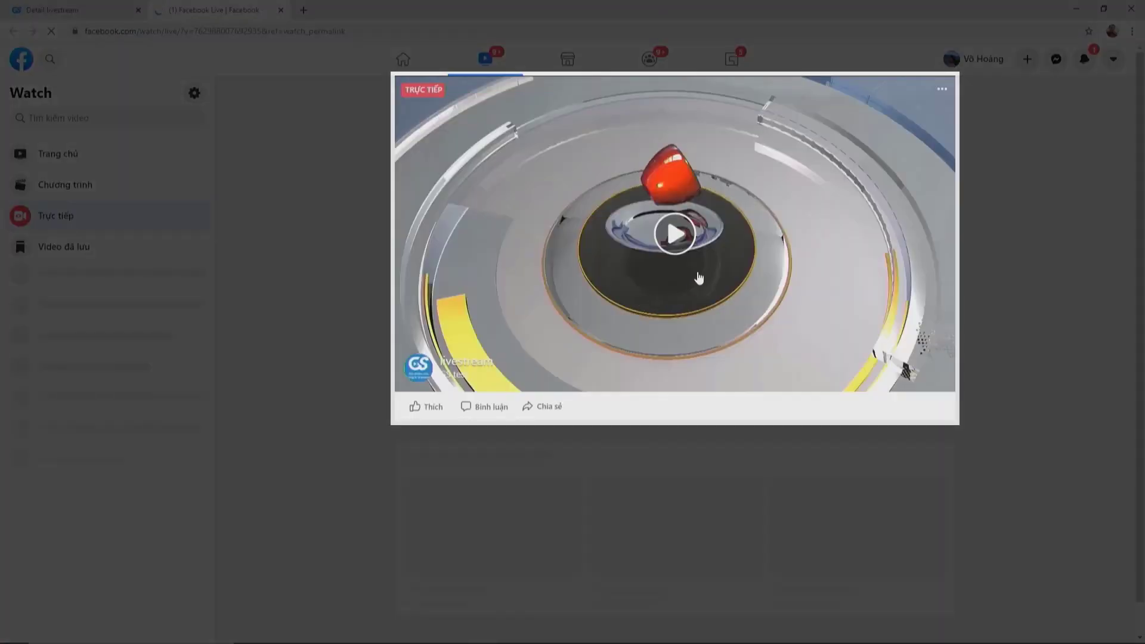
left_click(686, 245)
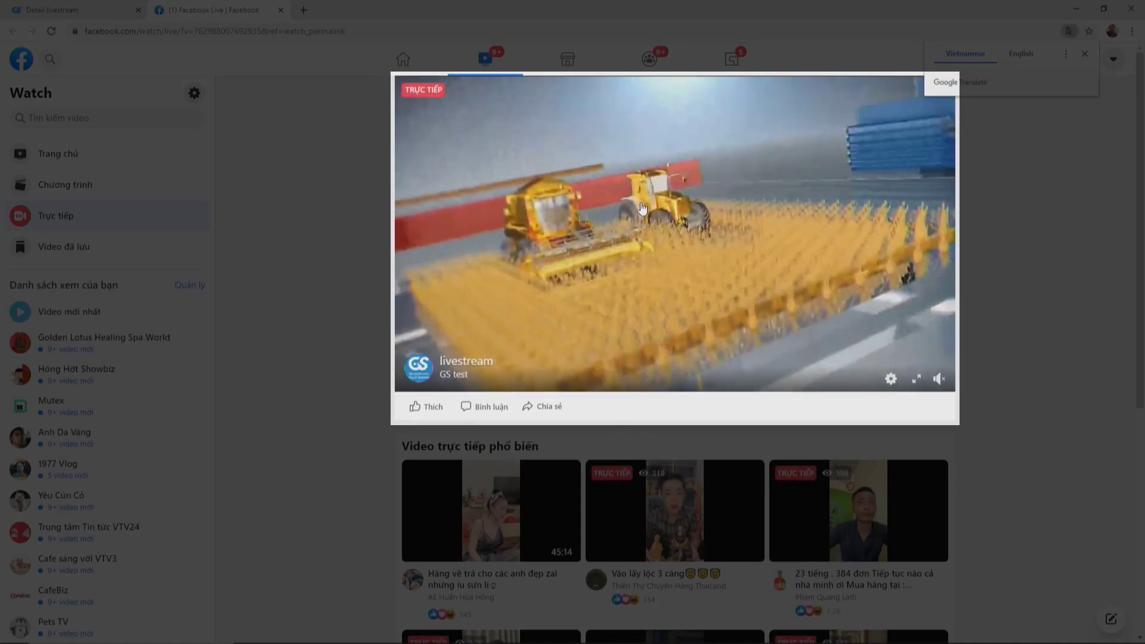
left_click(468, 360)
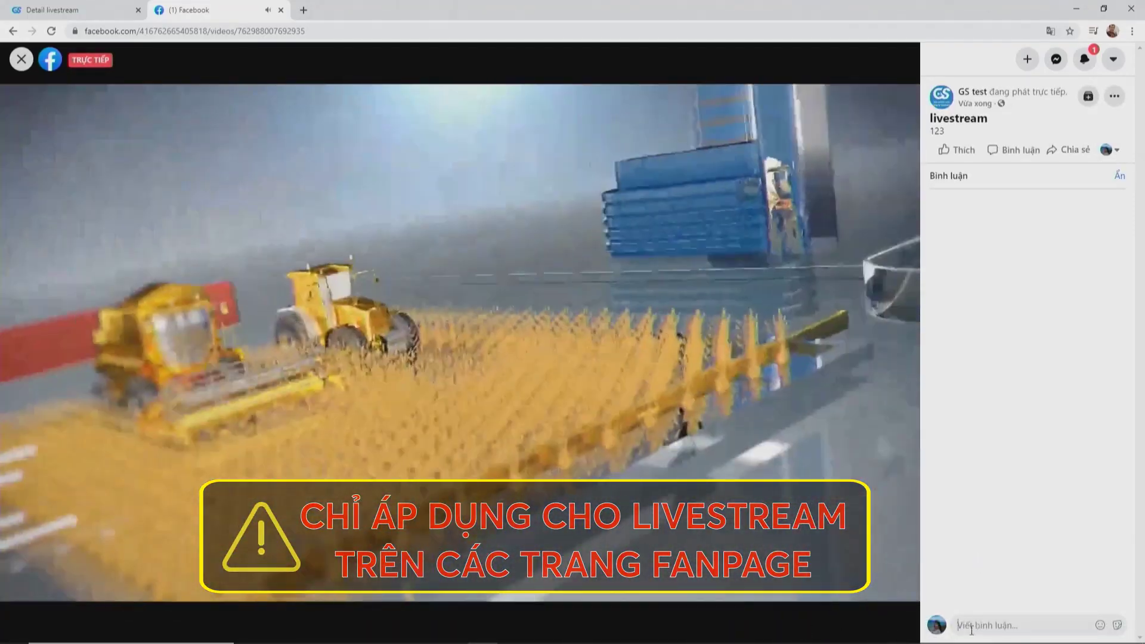
Step: Draft the start of a comment, "toi mu", on the GS test livestream and erase its last characters
type("toi mu")
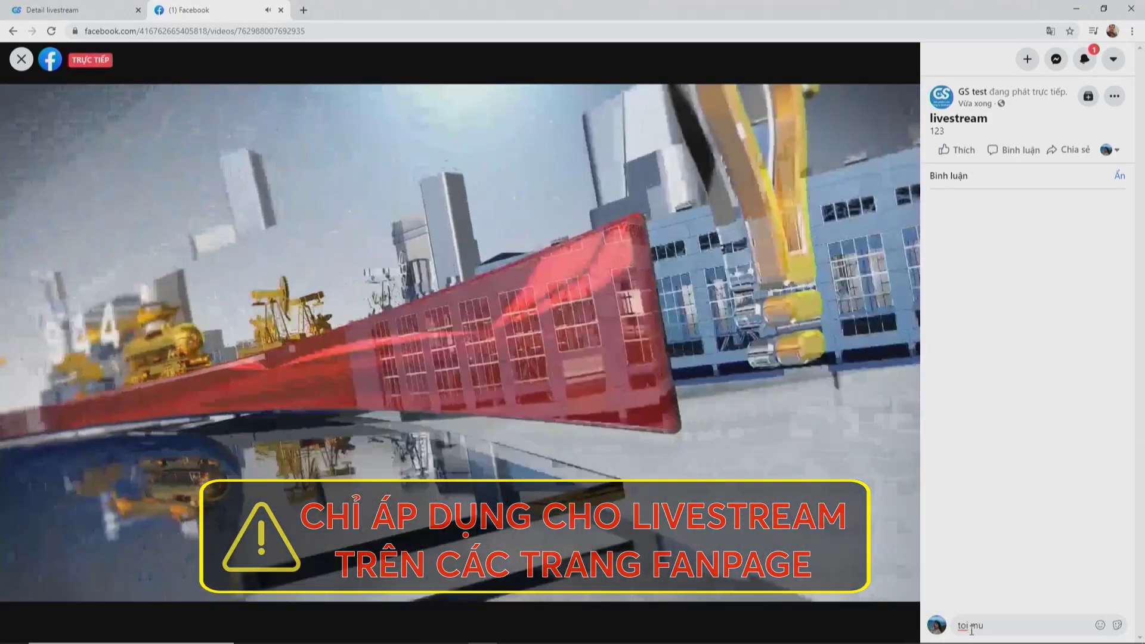
key("BackSpace")
key("BackSpace")
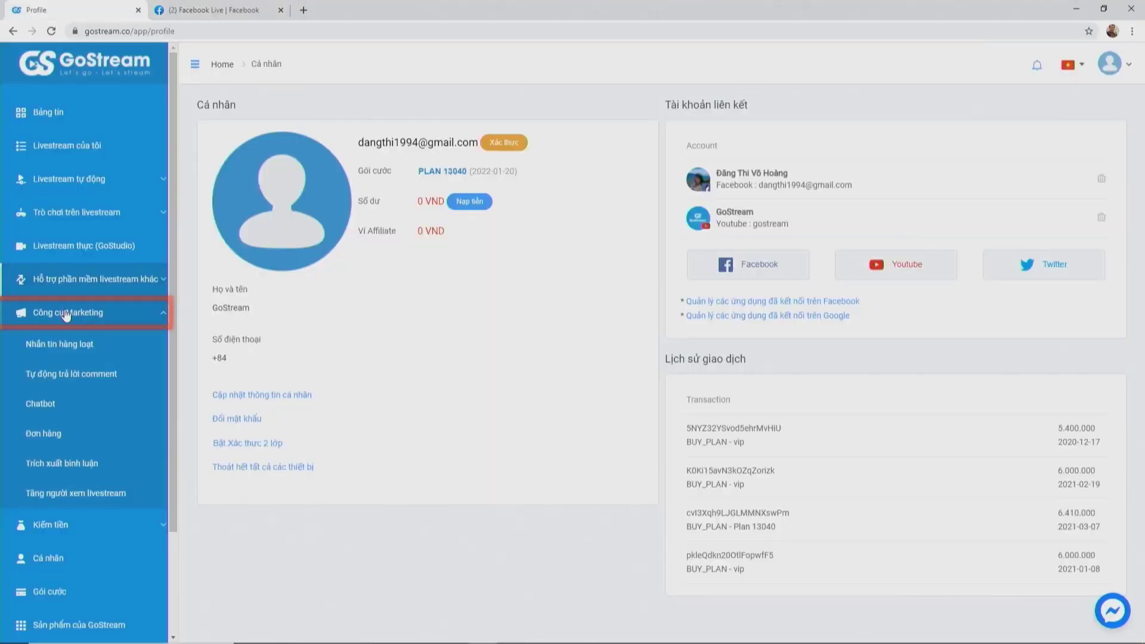
Step: In GoStream, open the Tự động trả lời comment tool and select the fanpage GS Test as Nơi đăng
left_click(72, 321)
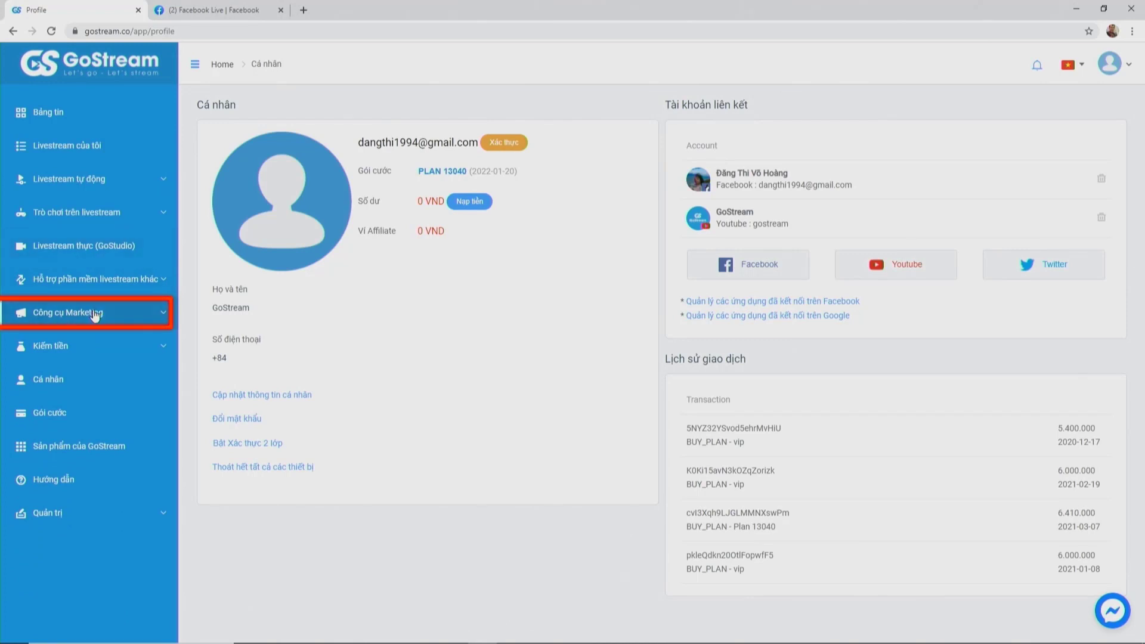
left_click(94, 316)
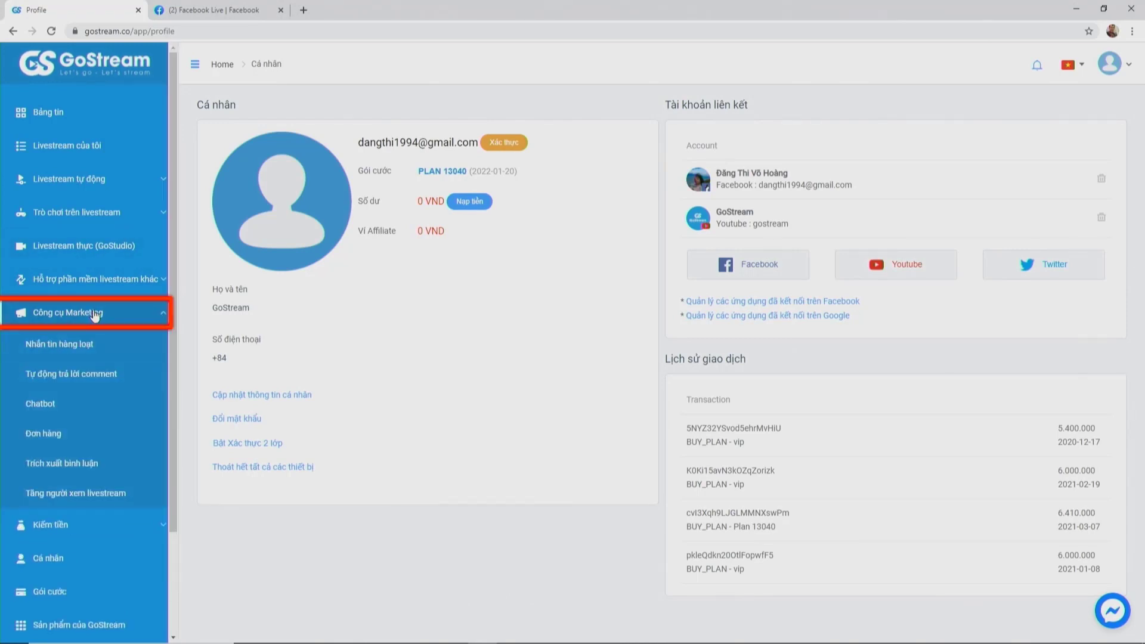
left_click(89, 374)
left_click(293, 215)
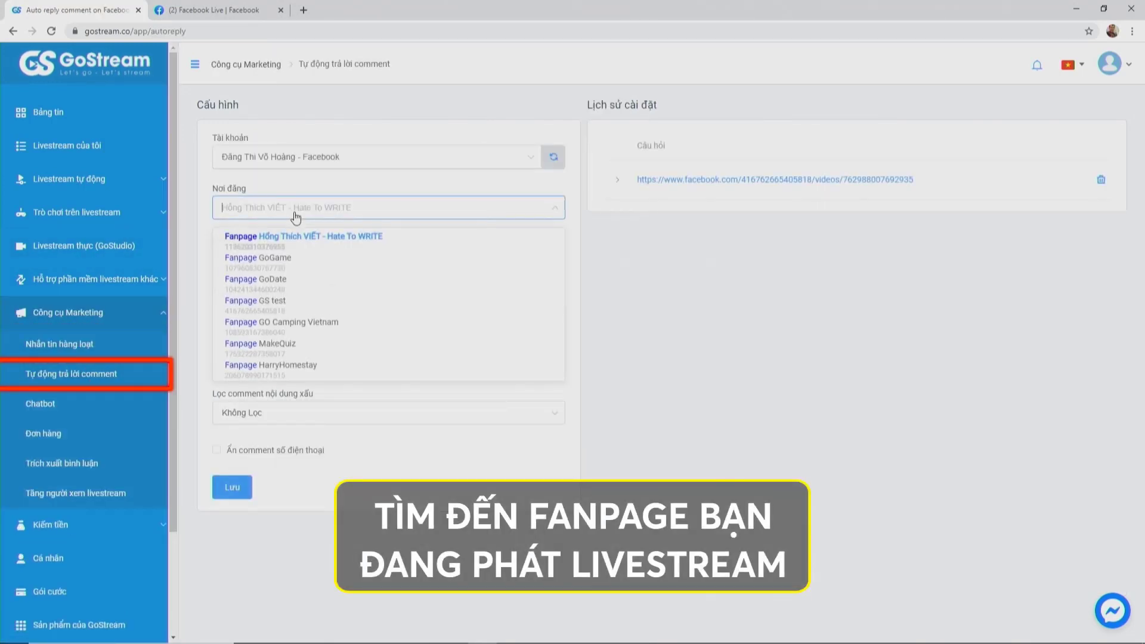
left_click(295, 311)
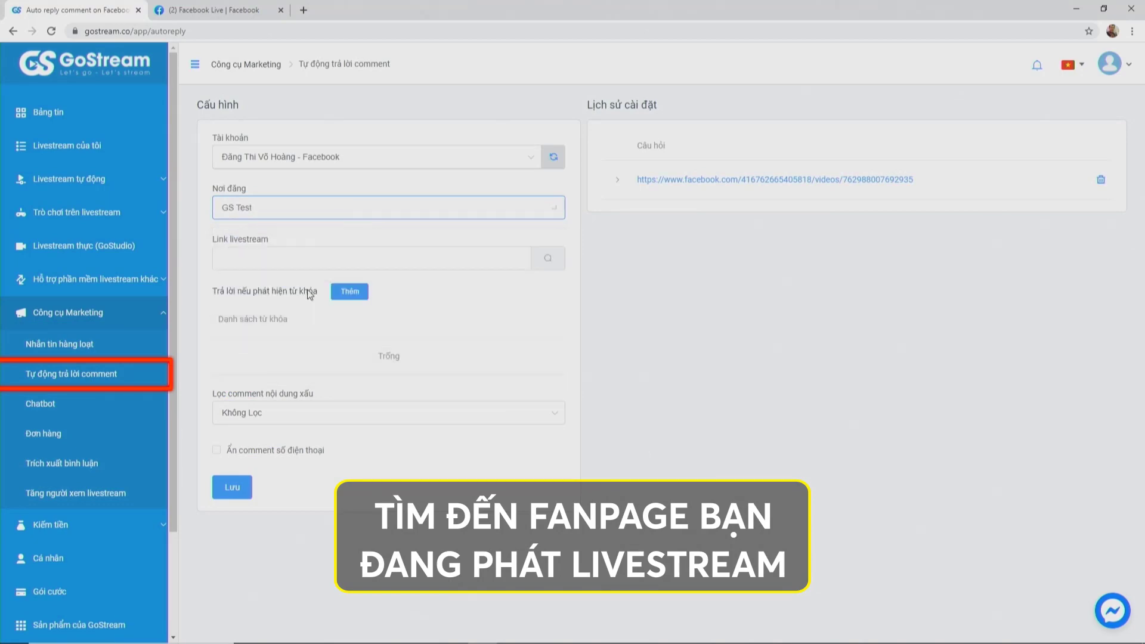
Step: Copy the livestream's URL from the Facebook tab into Link livestream, look up the matching videos, and close the video chooser
left_click(315, 253)
left_click(214, 10)
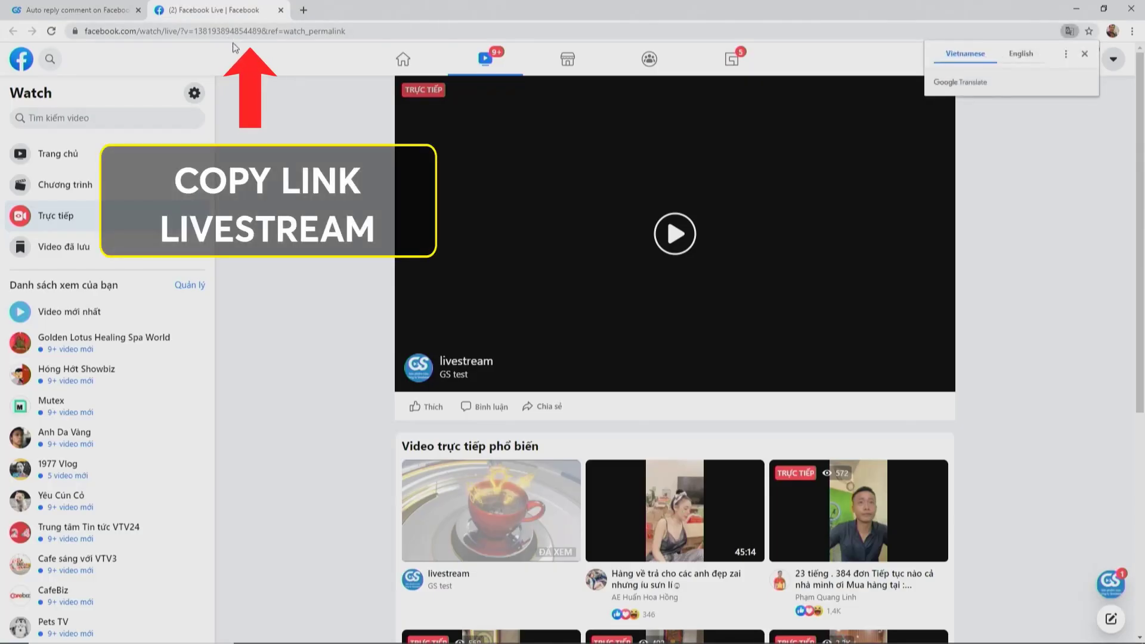
left_click(247, 33)
key("ctrl+c")
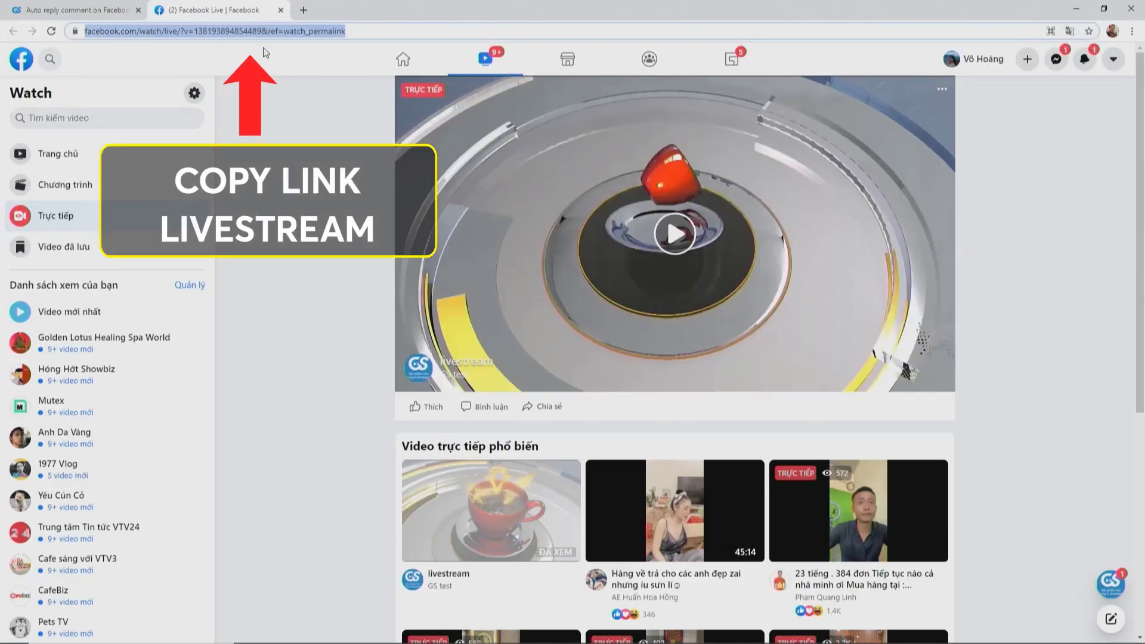
left_click(78, 10)
key("ctrl+v")
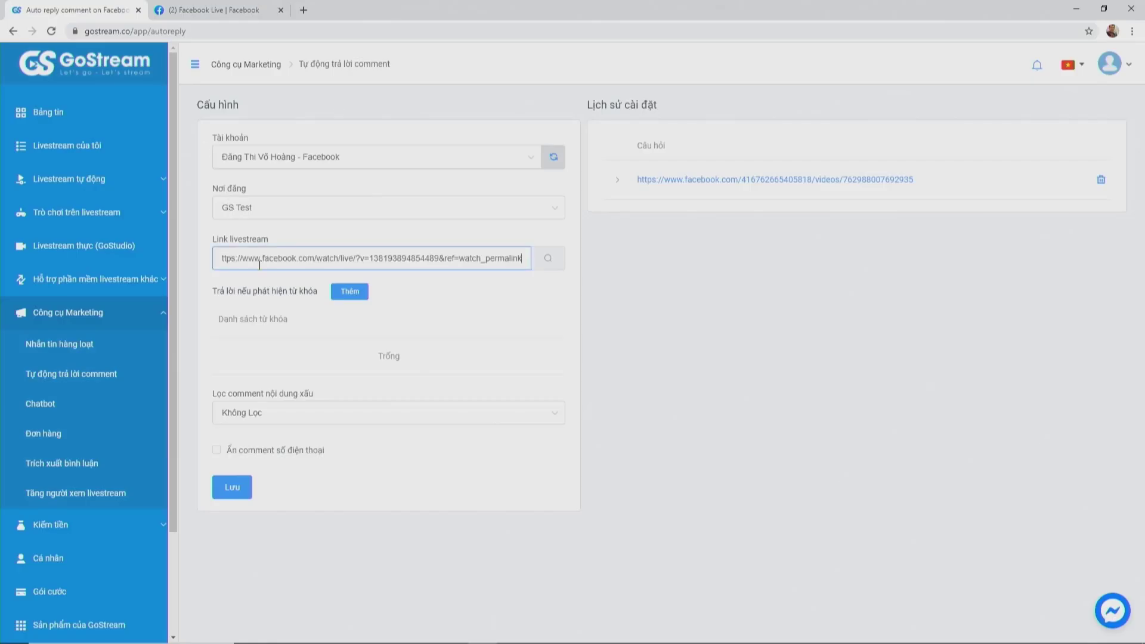
left_click(548, 260)
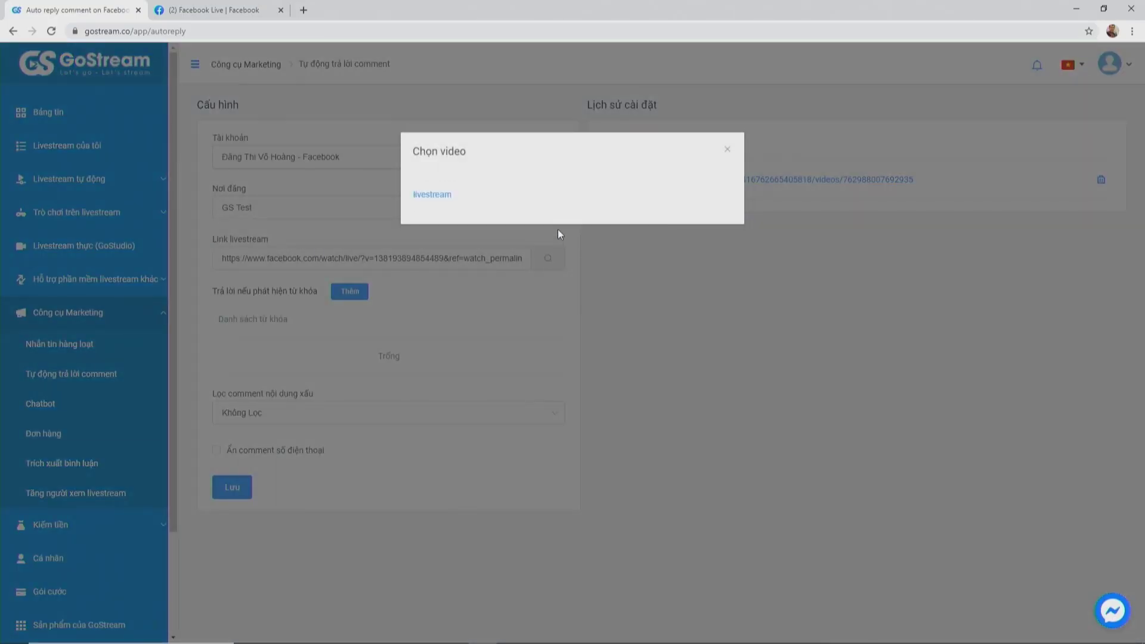
left_click(359, 292)
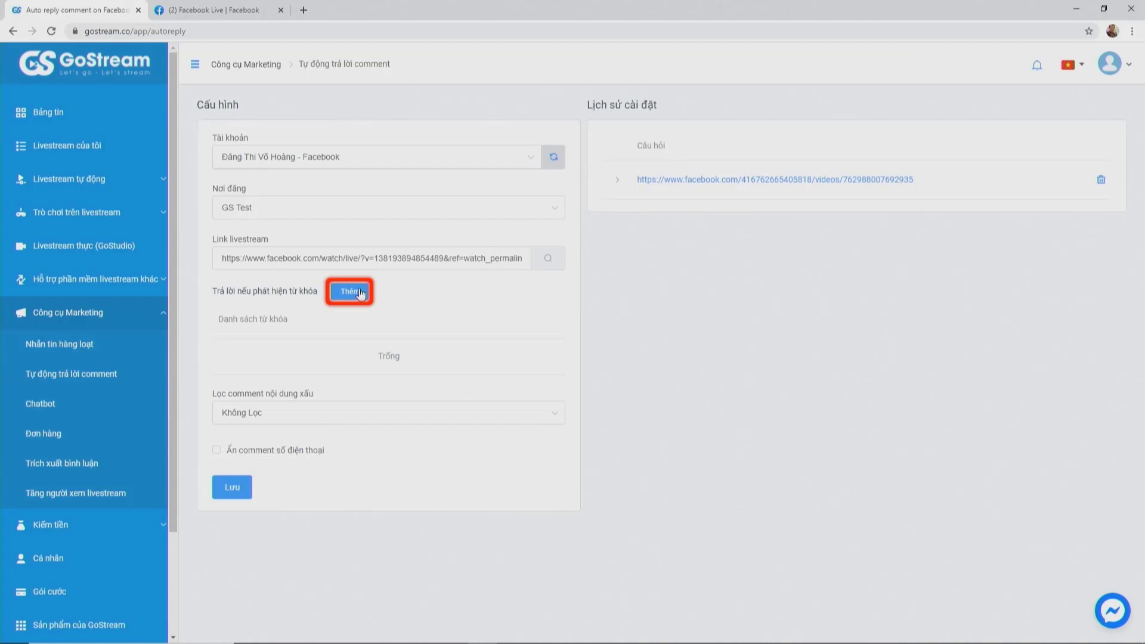
Step: Add an automatic reply for the keyword "mua hàng" with the content "Xin chào bạn" and the attached picture download, and save it
left_click(355, 294)
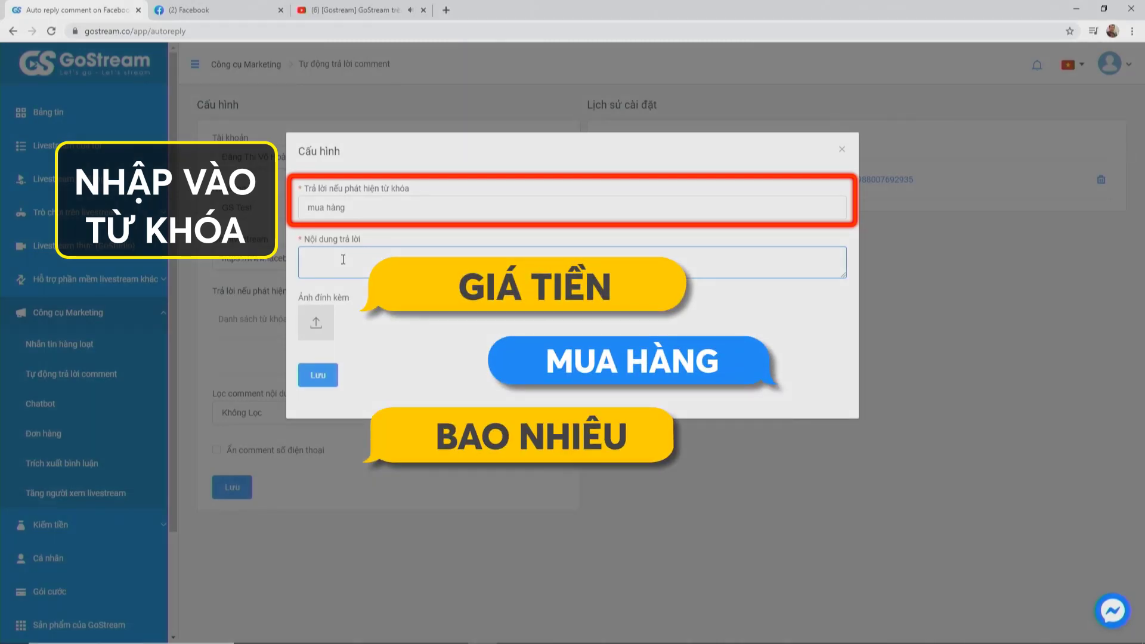
type("X1")
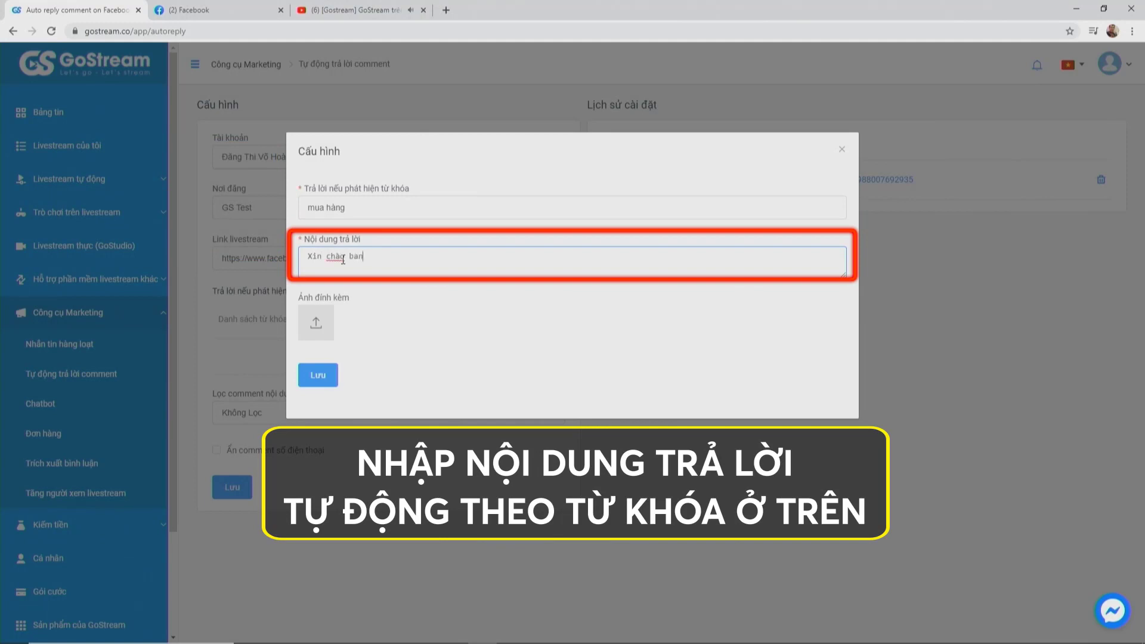
type("j")
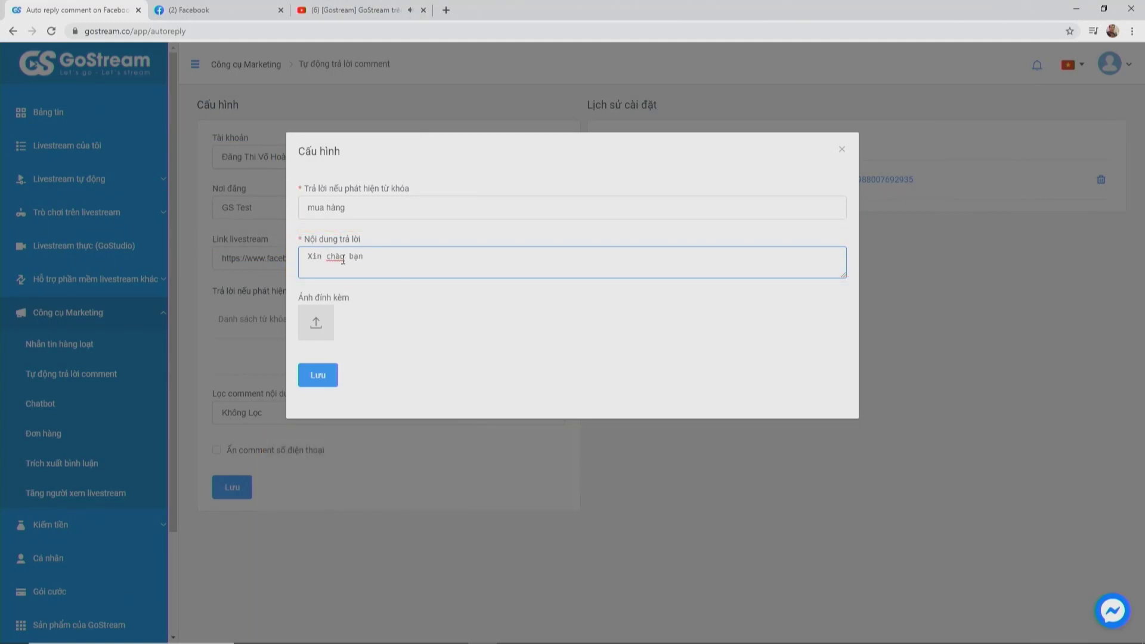
left_click(317, 325)
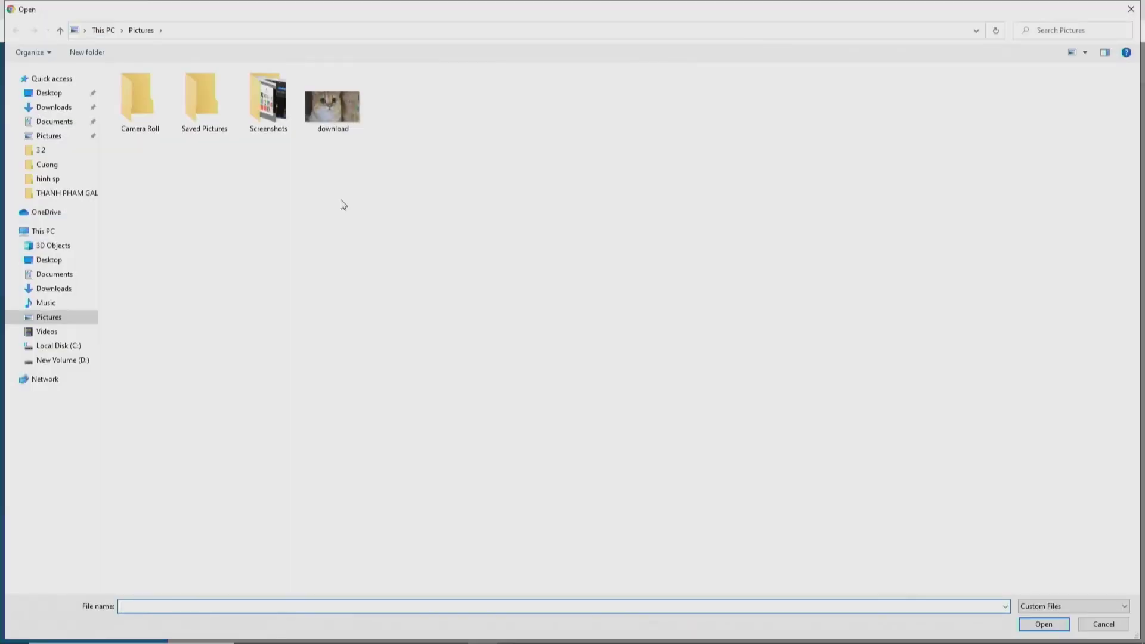
left_click(338, 119)
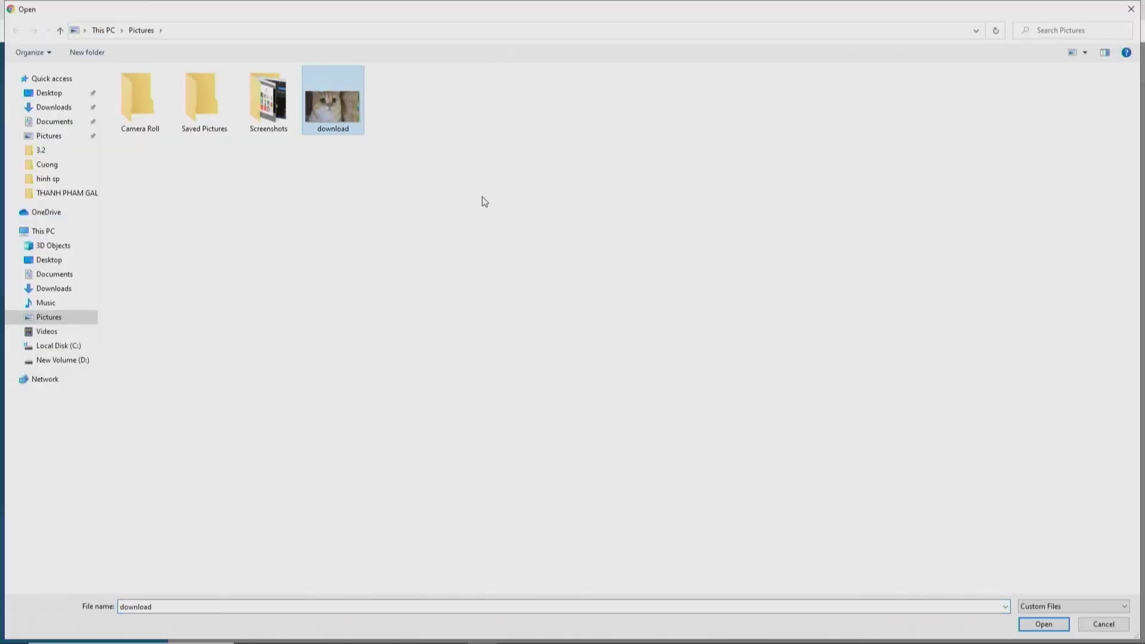
left_click(1053, 629)
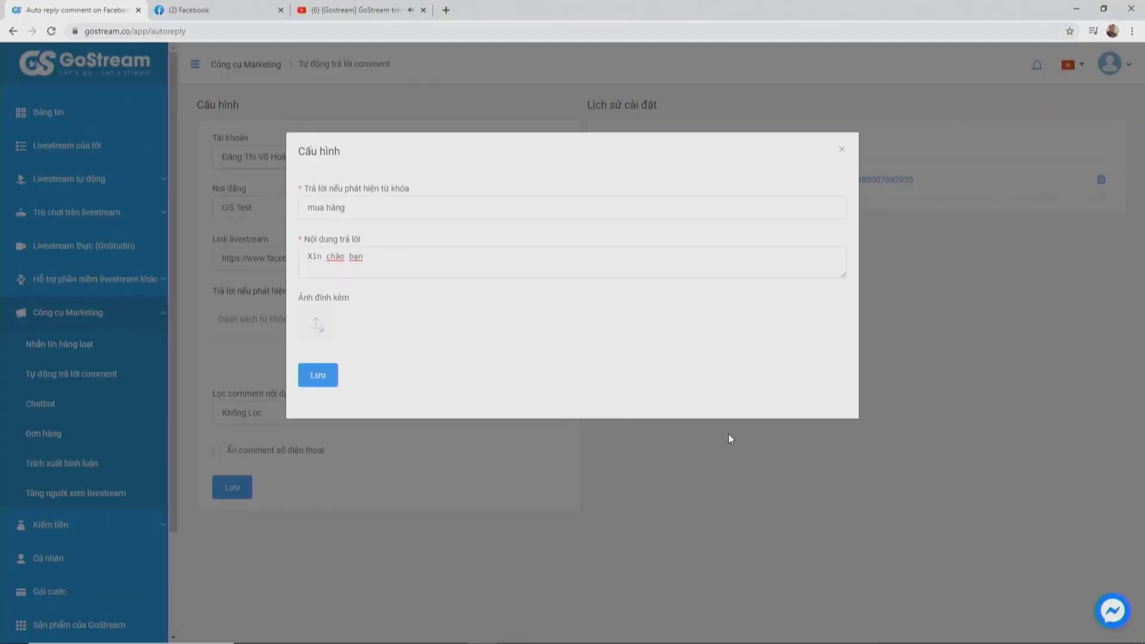
left_click(322, 376)
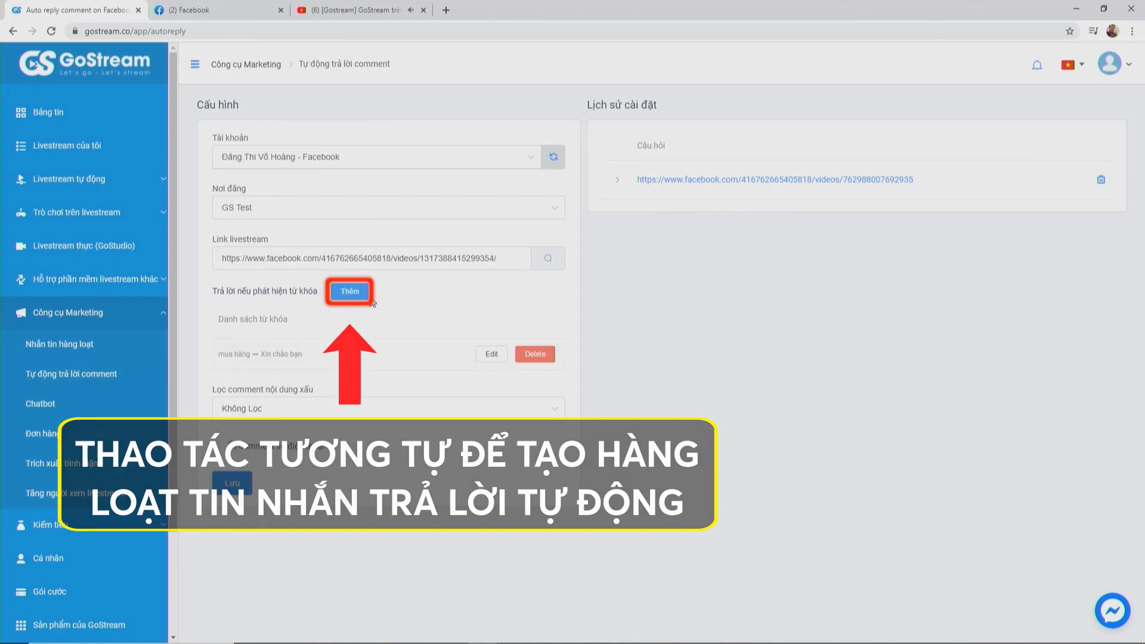
Step: Keep the bad-content comment filter at Không lọc, enable Ẩn comment số điện thoại, and save the auto-reply configuration
left_click(325, 413)
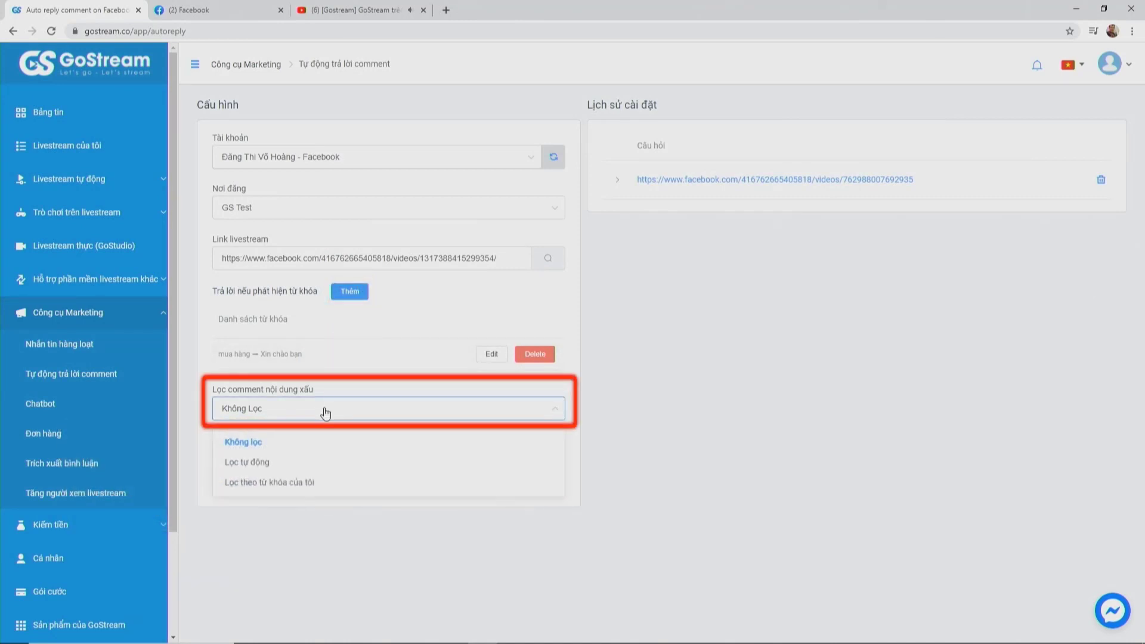
left_click(258, 447)
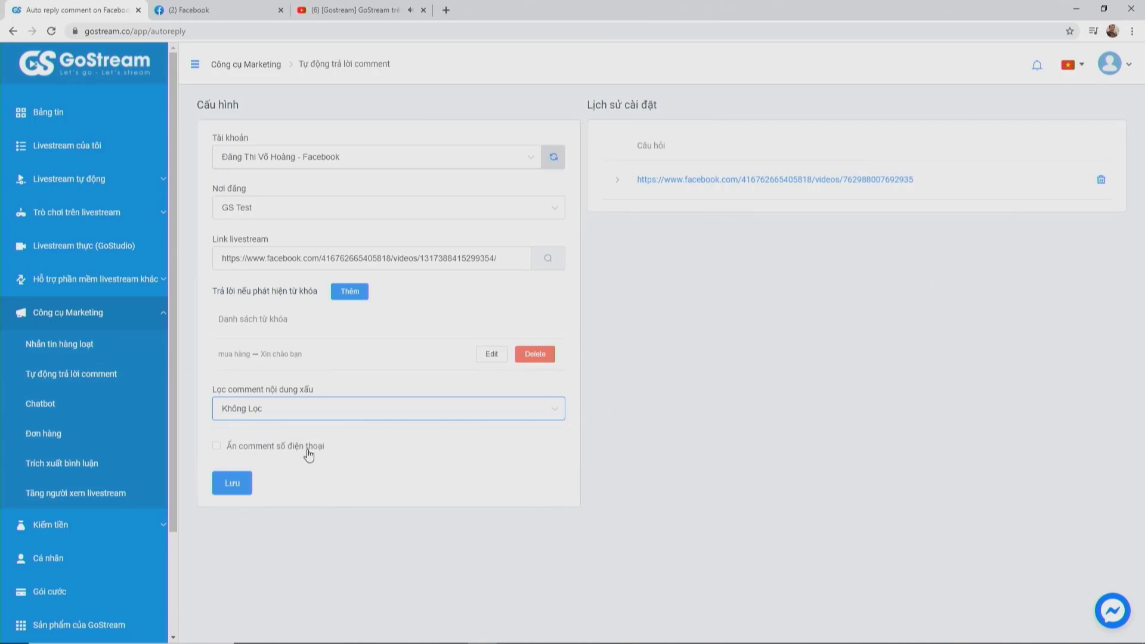
left_click(216, 446)
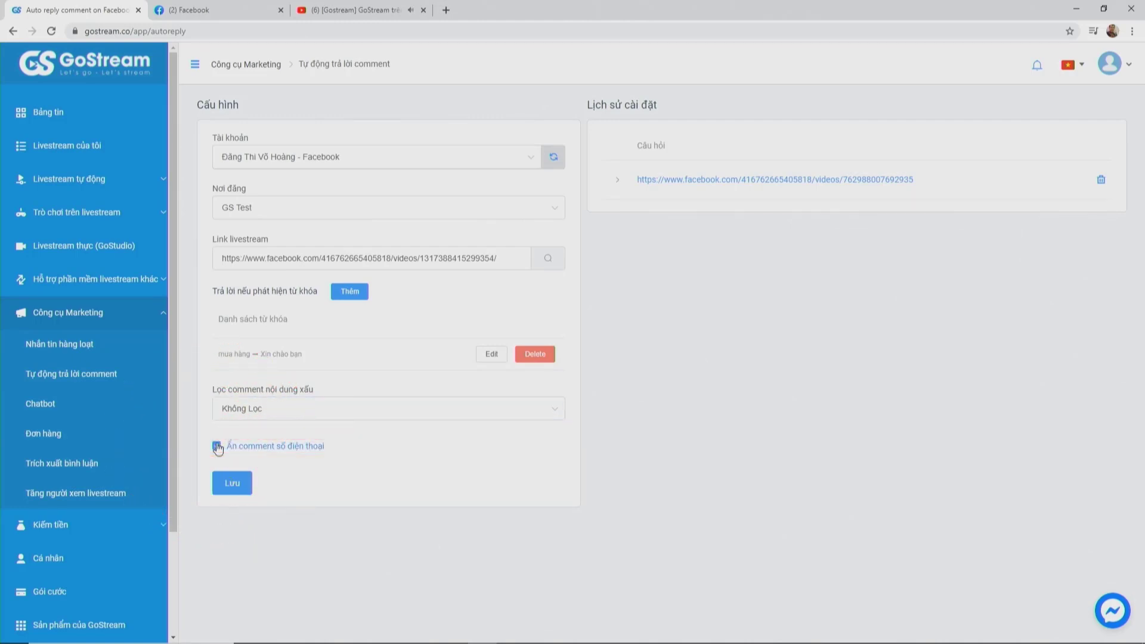
left_click(224, 483)
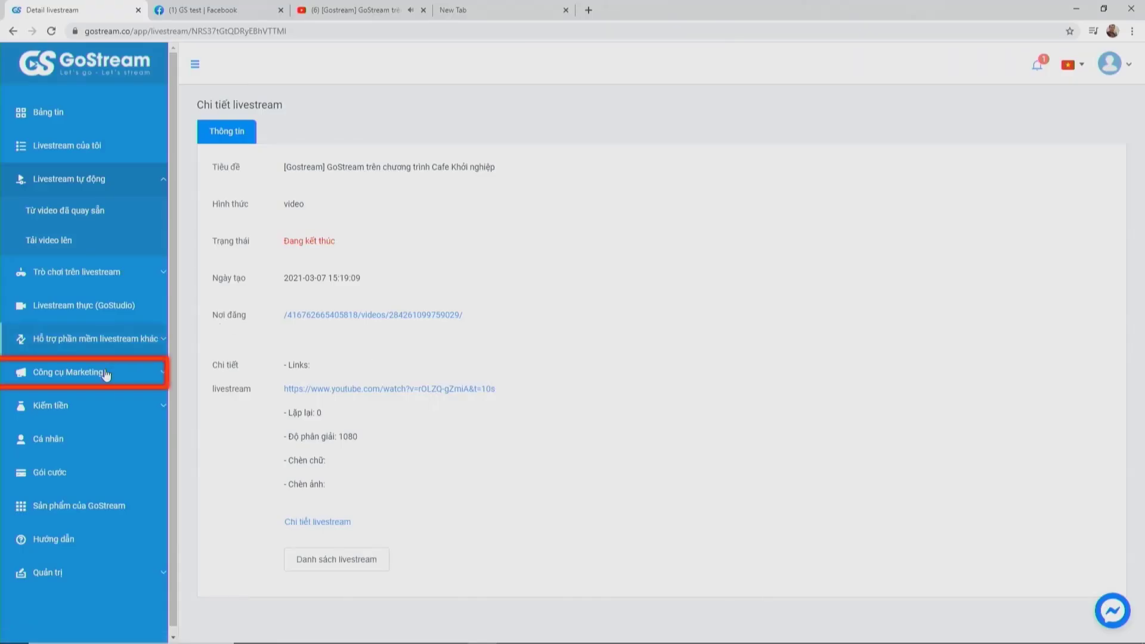
Step: Open the Trích xuất bình luận marketing tool and select the fanpage GS test as Nơi đăng
left_click(99, 380)
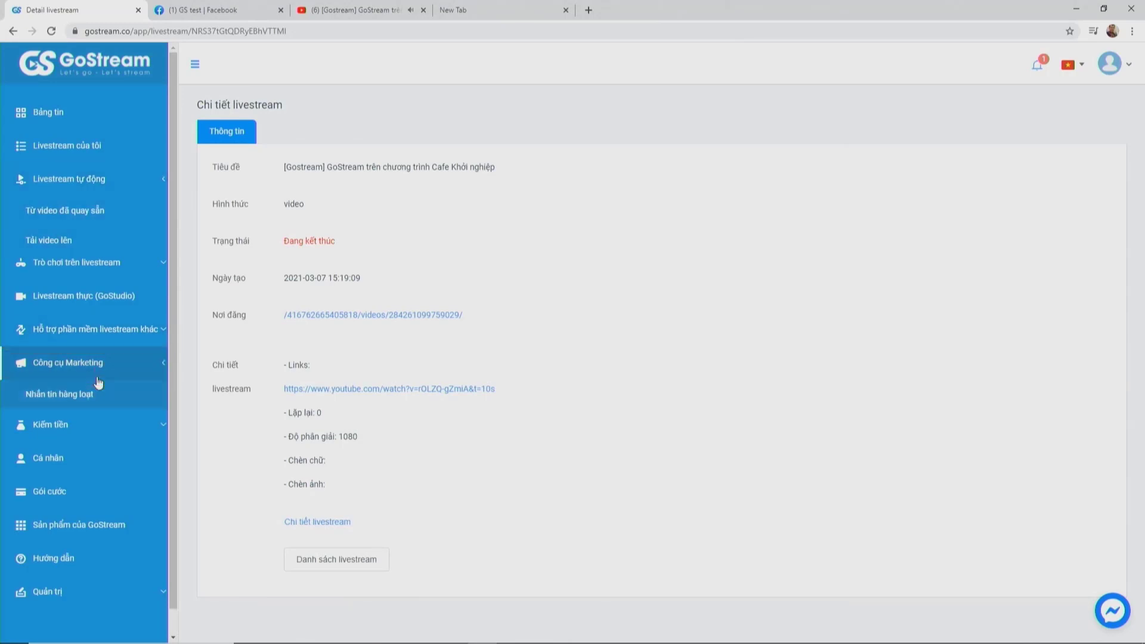
left_click(100, 462)
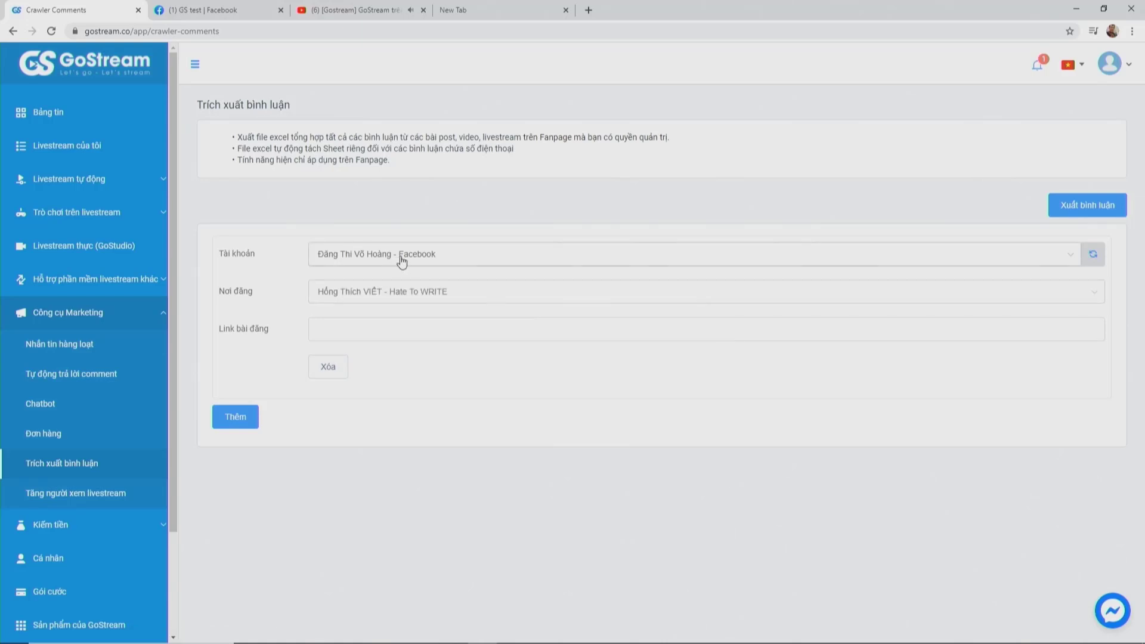
left_click(404, 299)
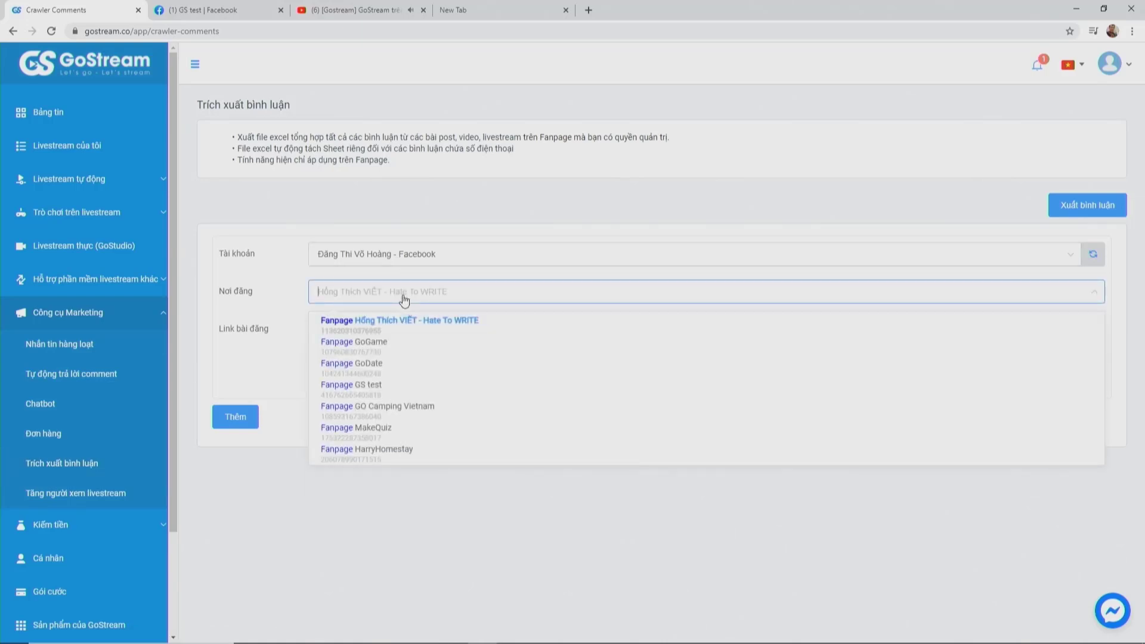
left_click(383, 387)
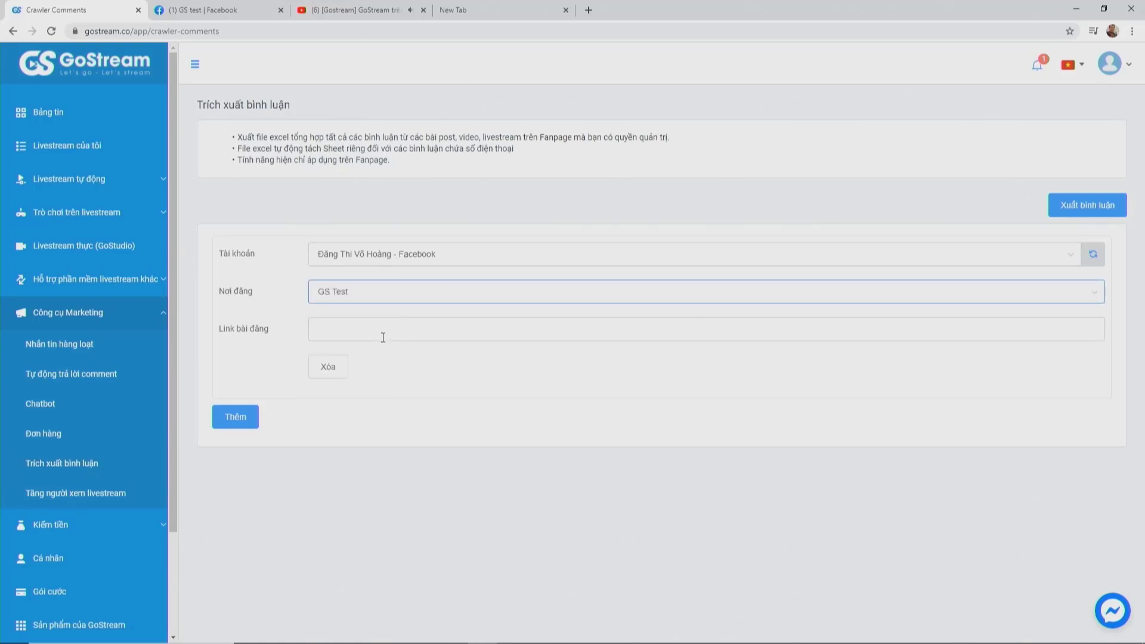
left_click(387, 332)
key("ctrl+v")
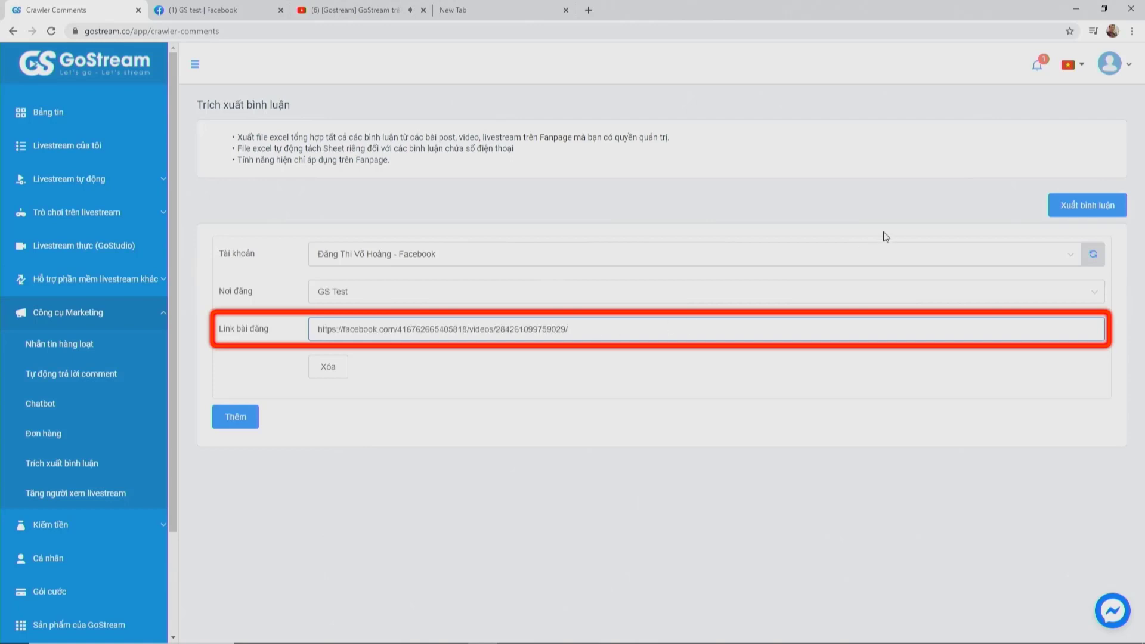
left_click(1078, 204)
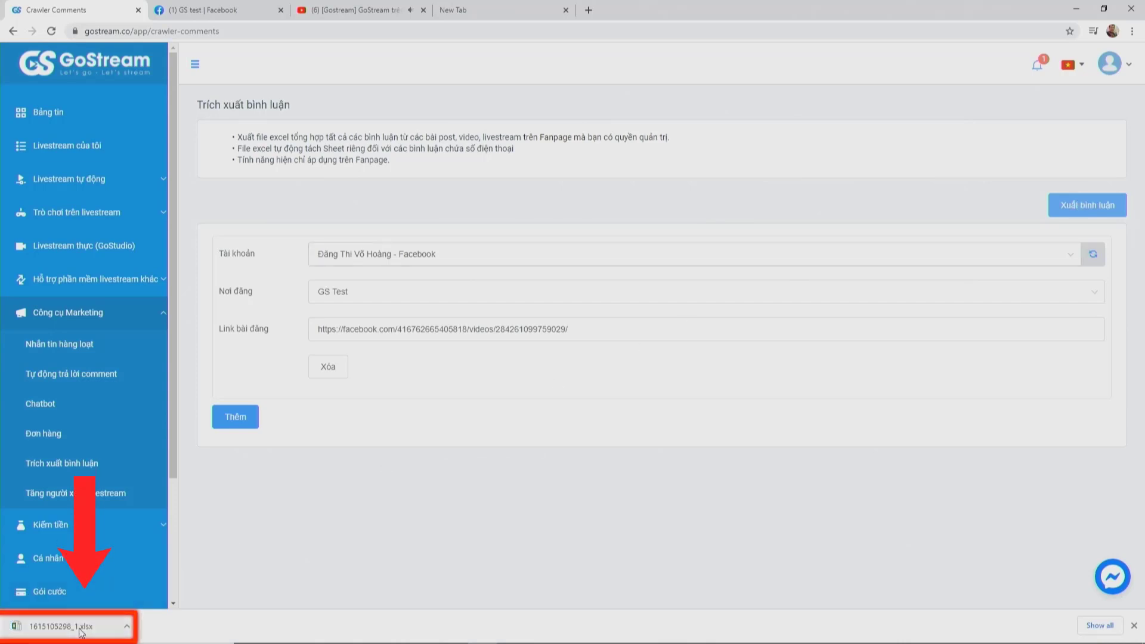
left_click(81, 627)
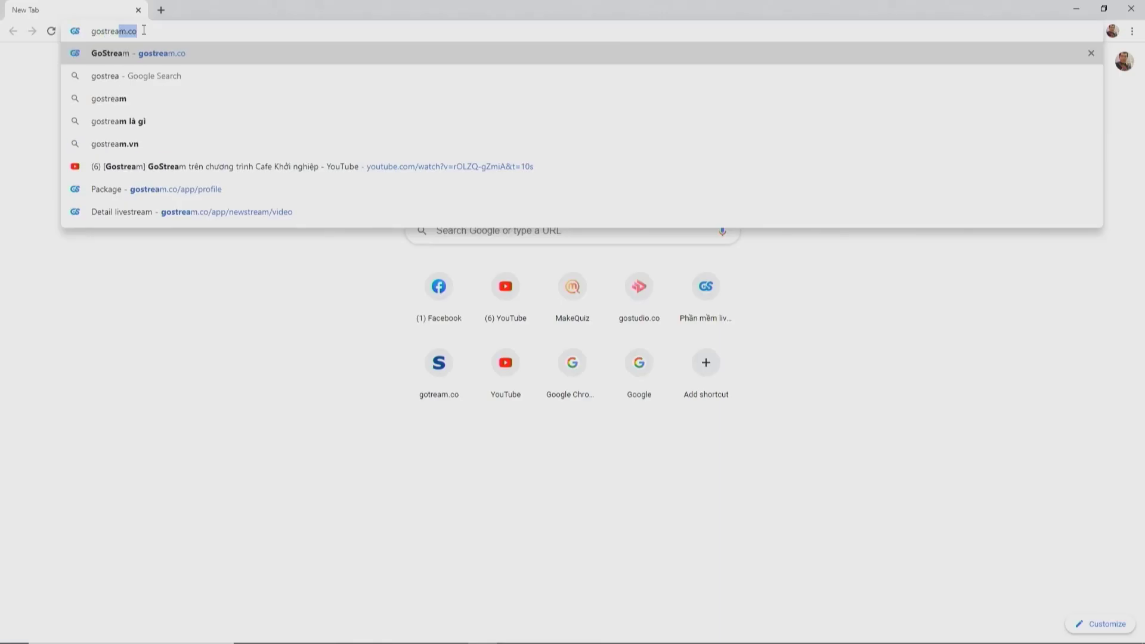
Step: Go to gostream.co and open the Tăng người xem livestream marketing tool
type("m.co")
key("Return")
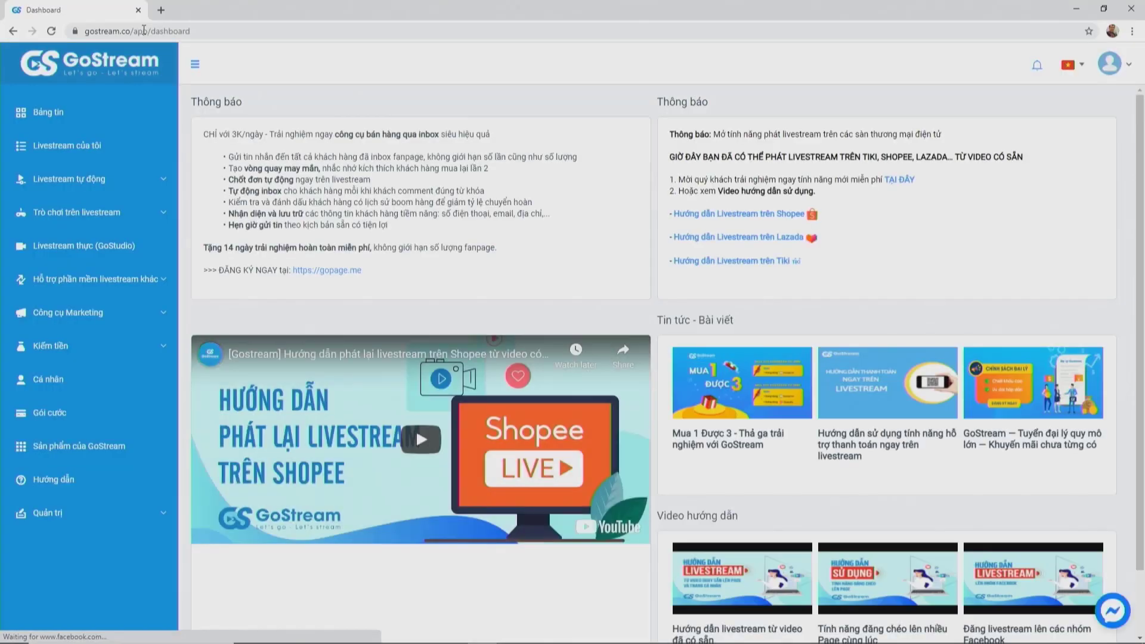
left_click(49, 314)
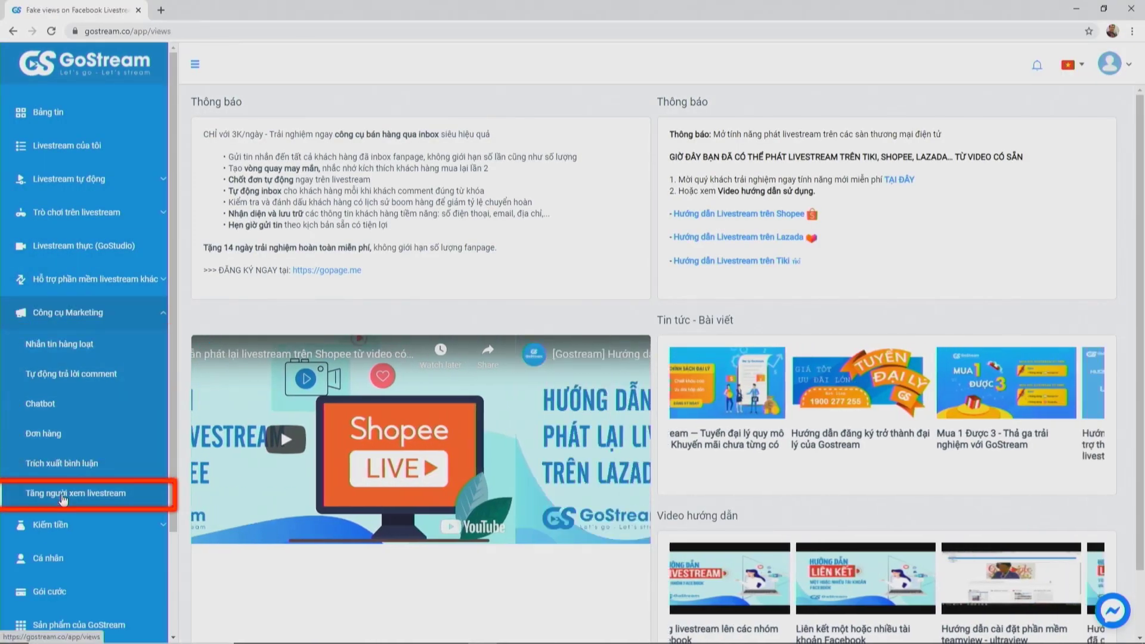
left_click(63, 492)
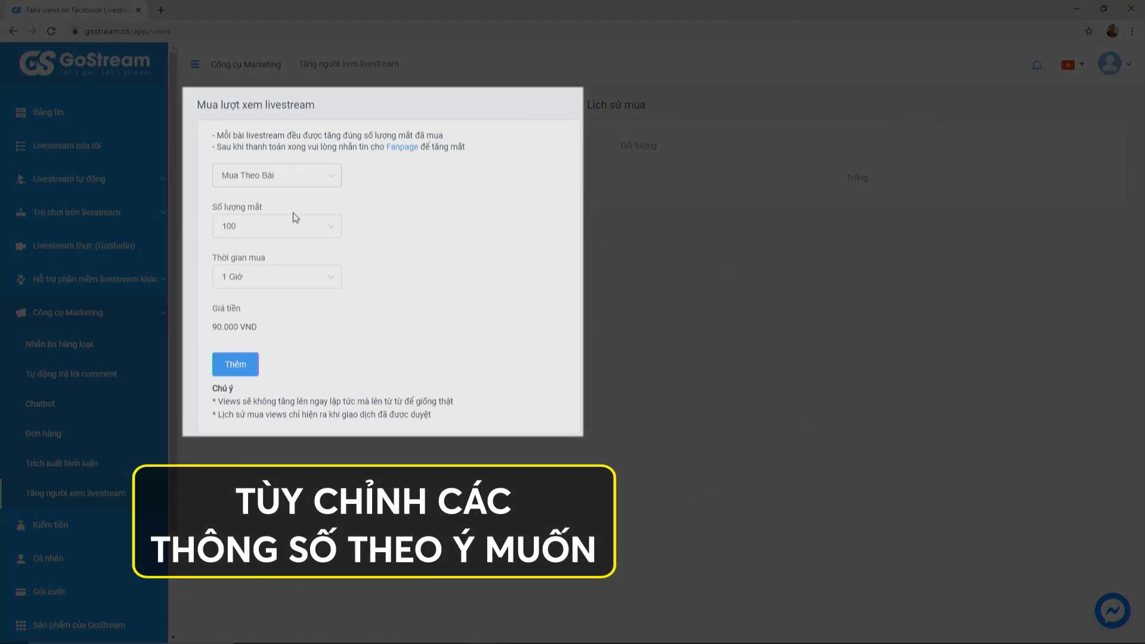
Step: Review the Số lượng mắt and Thời gian mua options, keep 100 viewers for 1 giờ, and add the view purchase
left_click(290, 233)
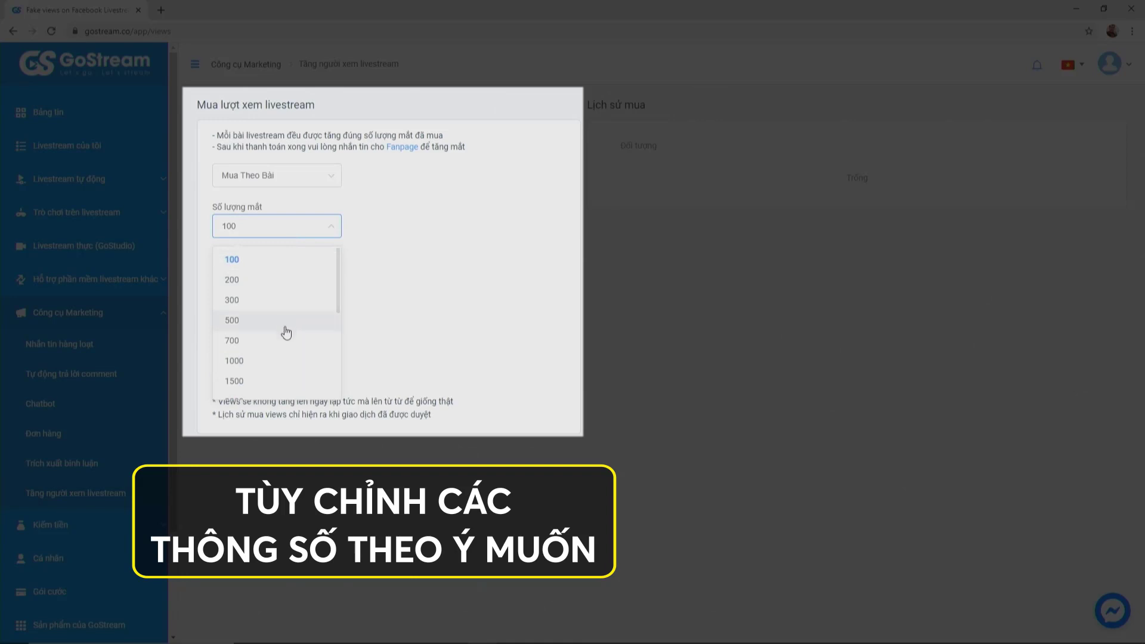
scroll(289, 382, "down", 4)
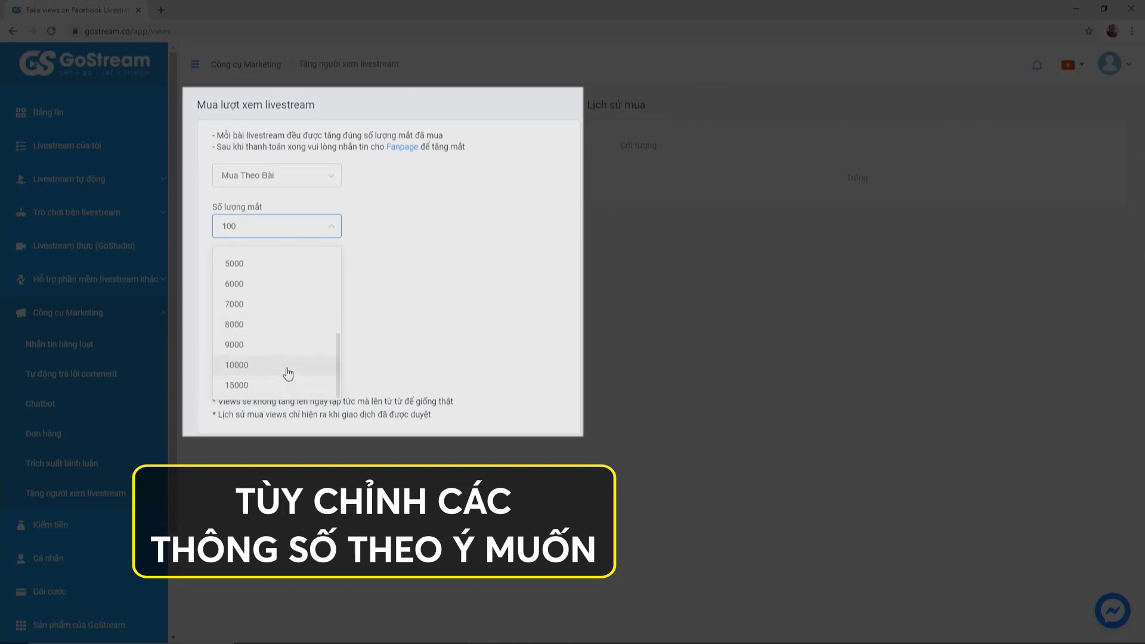
left_click(408, 309)
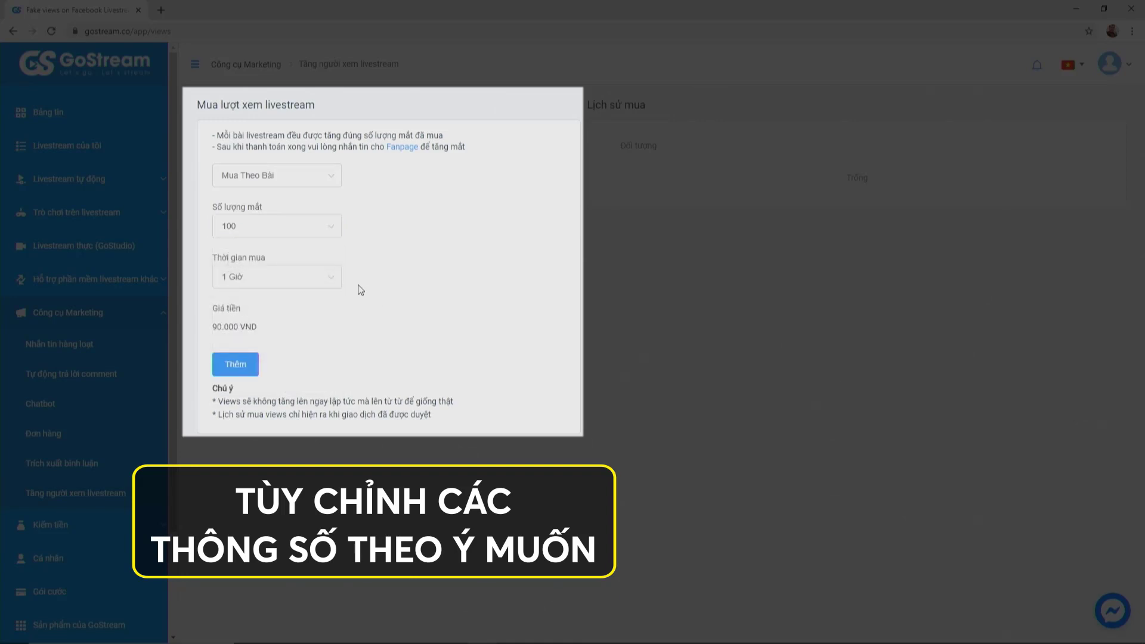
left_click(283, 288)
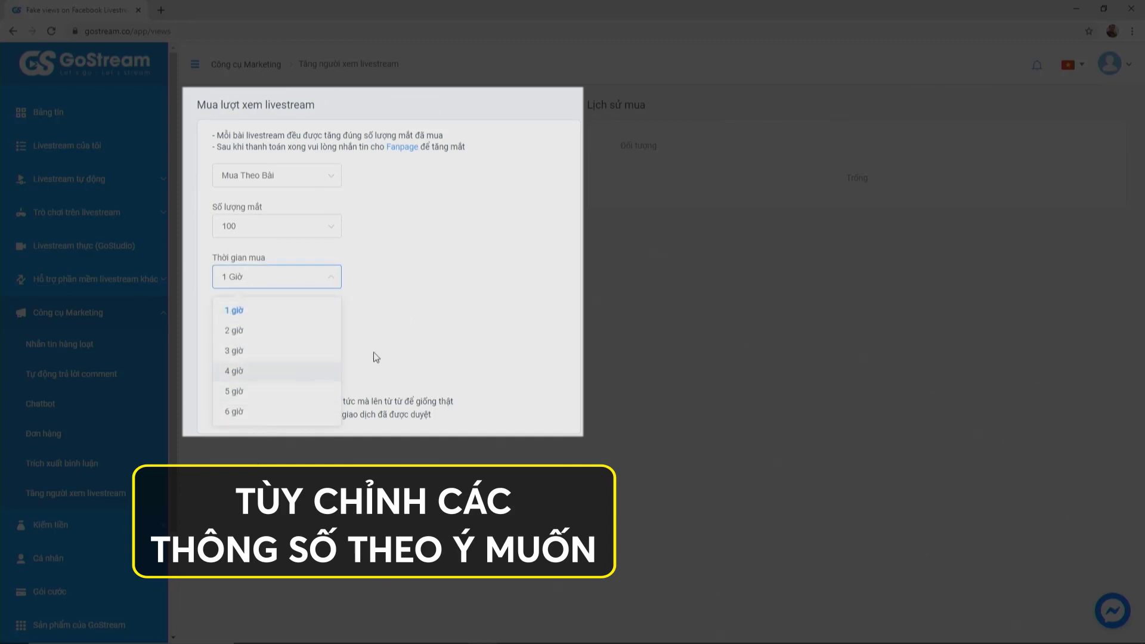
left_click(393, 333)
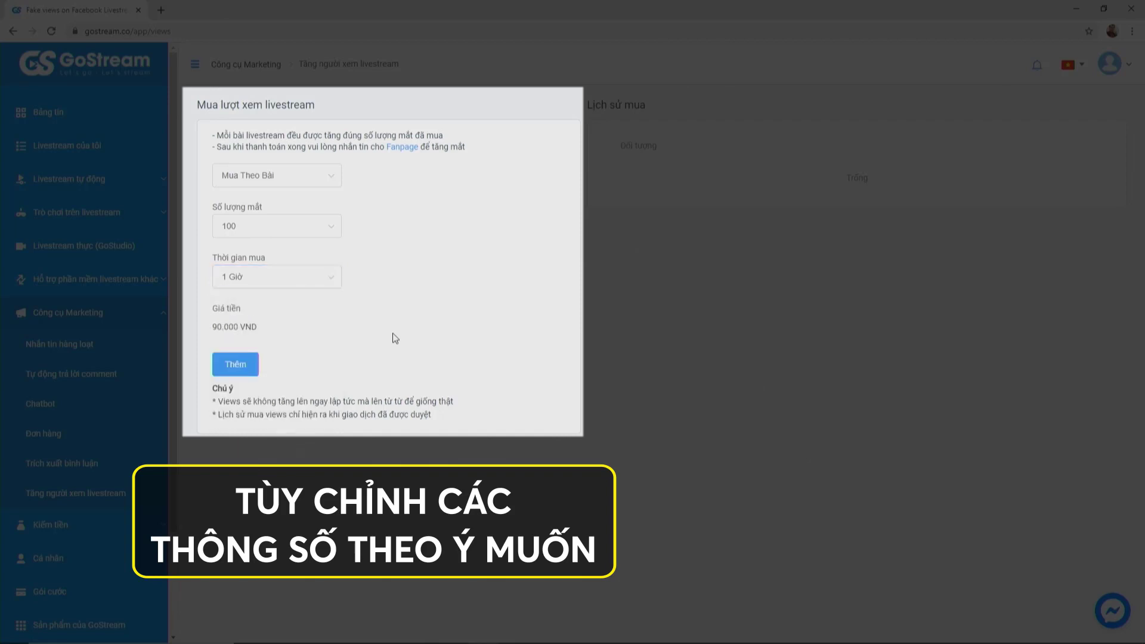
left_click(235, 364)
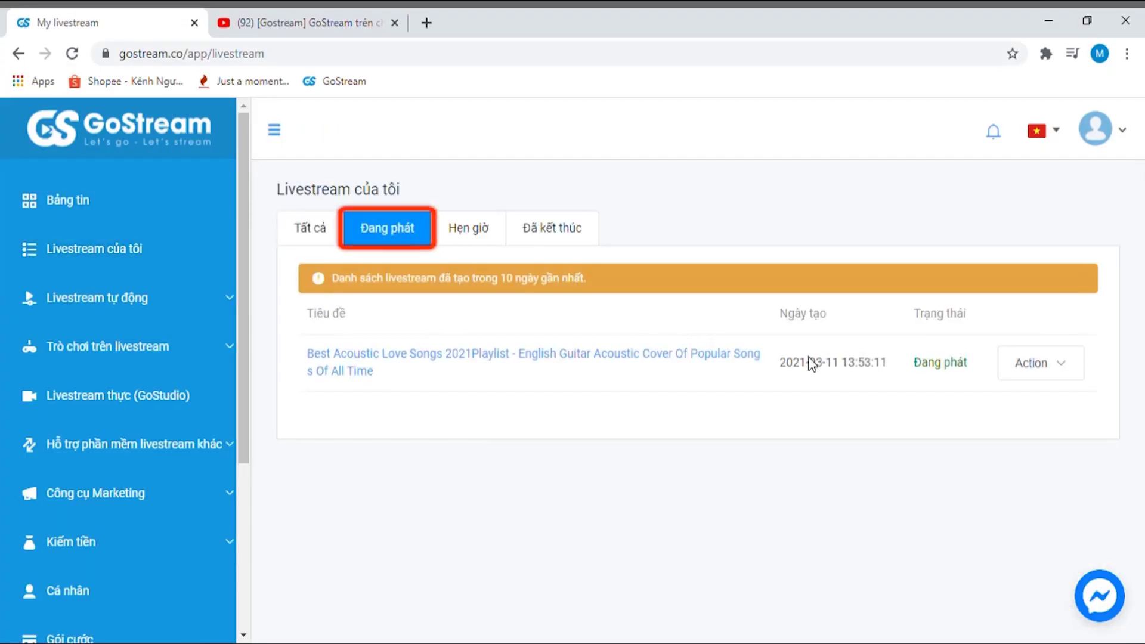
left_click(1024, 362)
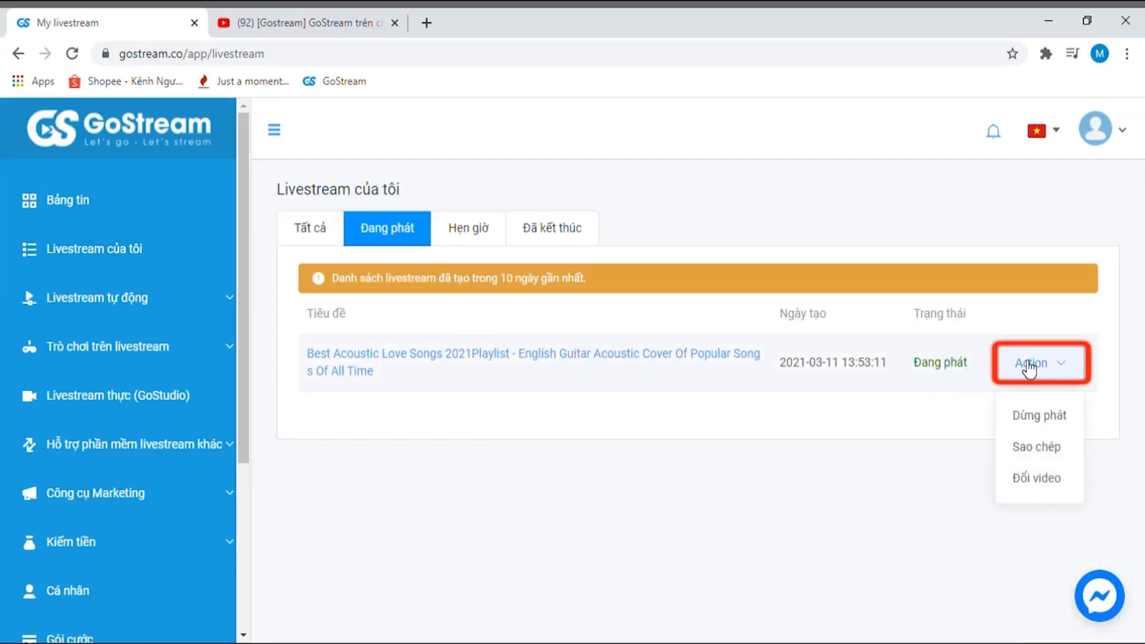
left_click(1040, 480)
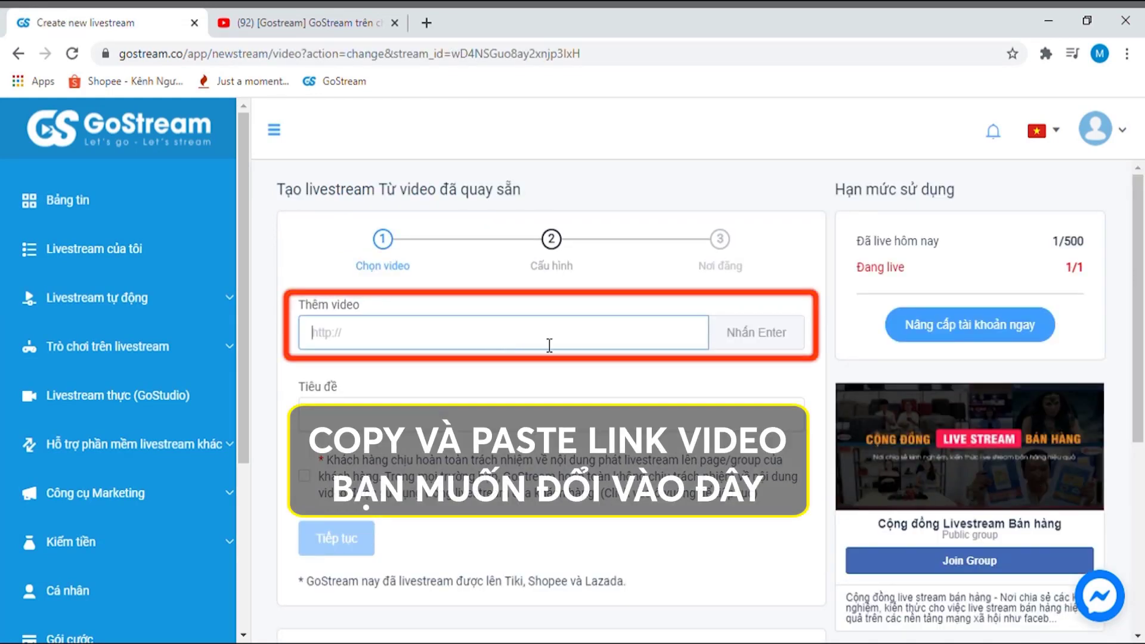
type("https://www.youtube.com/watch?v=rOLZQ-gZmiA")
left_click(737, 343)
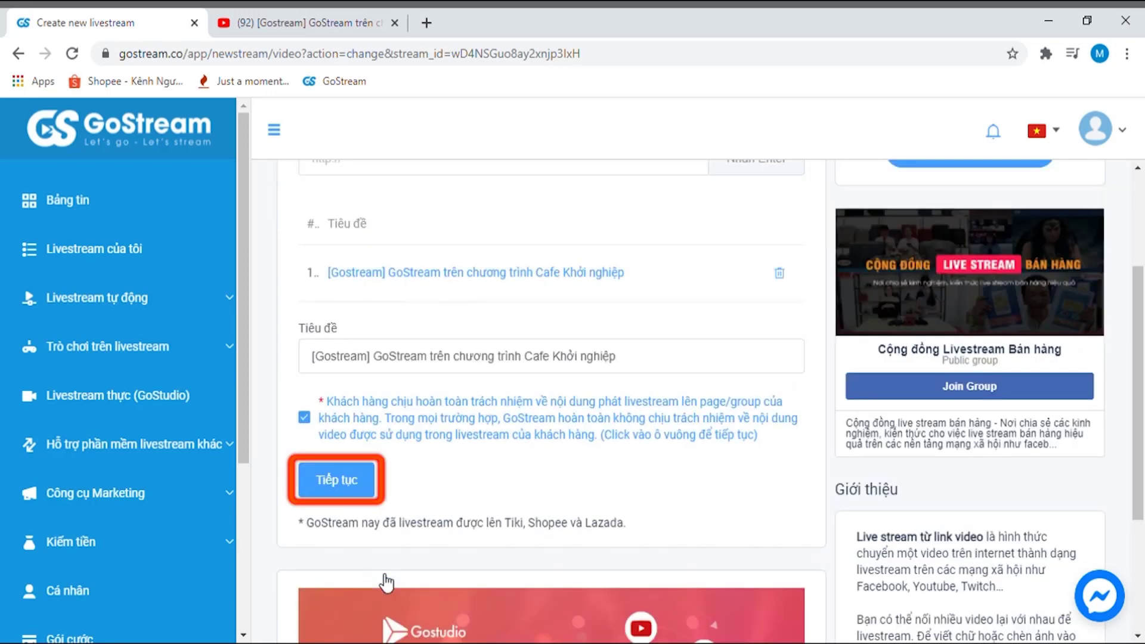
Step: Submit the replacement video for the running livestream and open its post from the Nơi đăng link
left_click(361, 490)
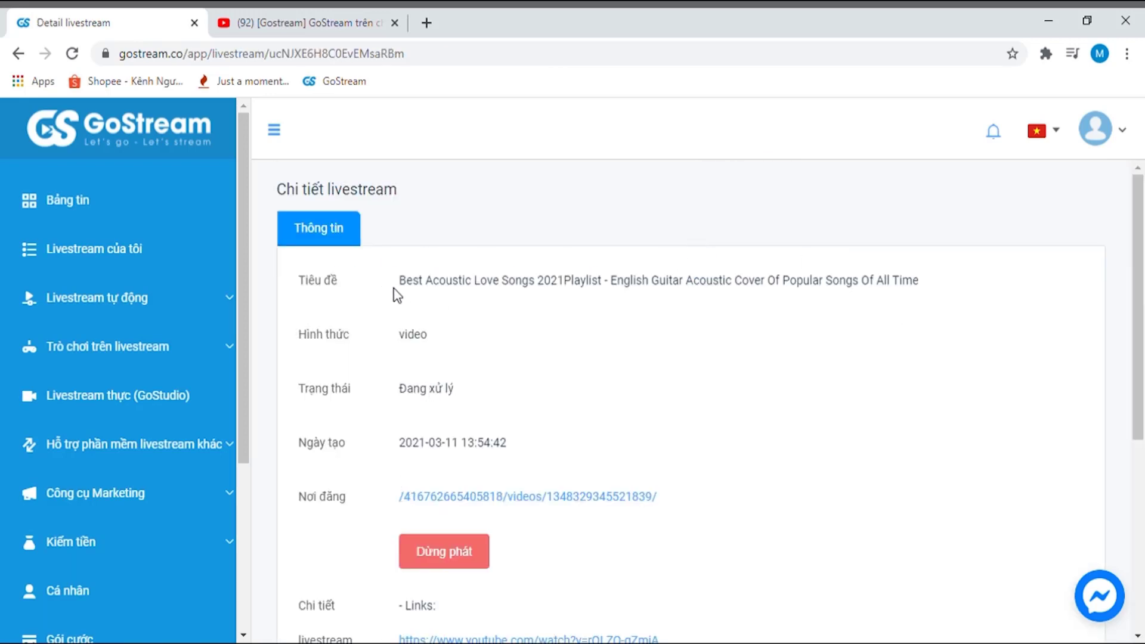
left_click(462, 496)
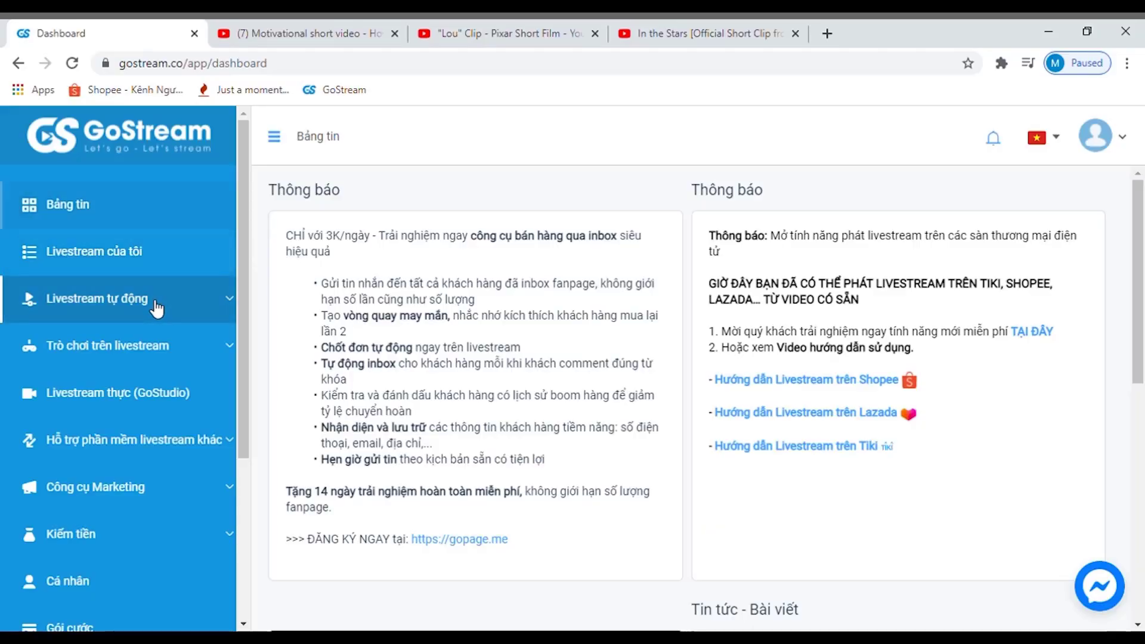
left_click(154, 304)
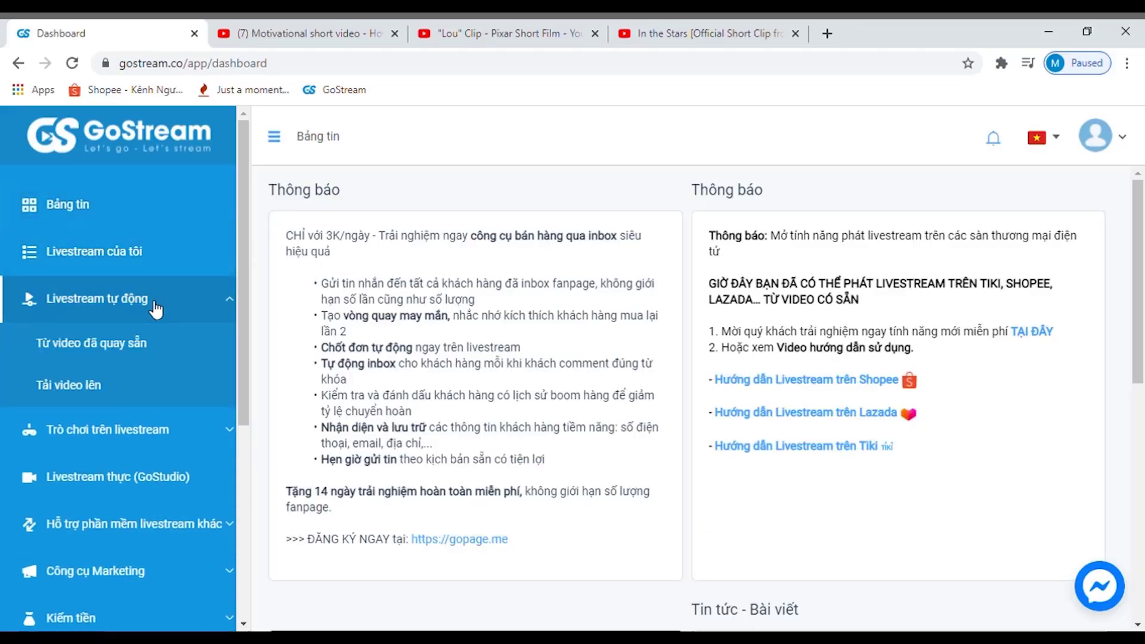
left_click(133, 349)
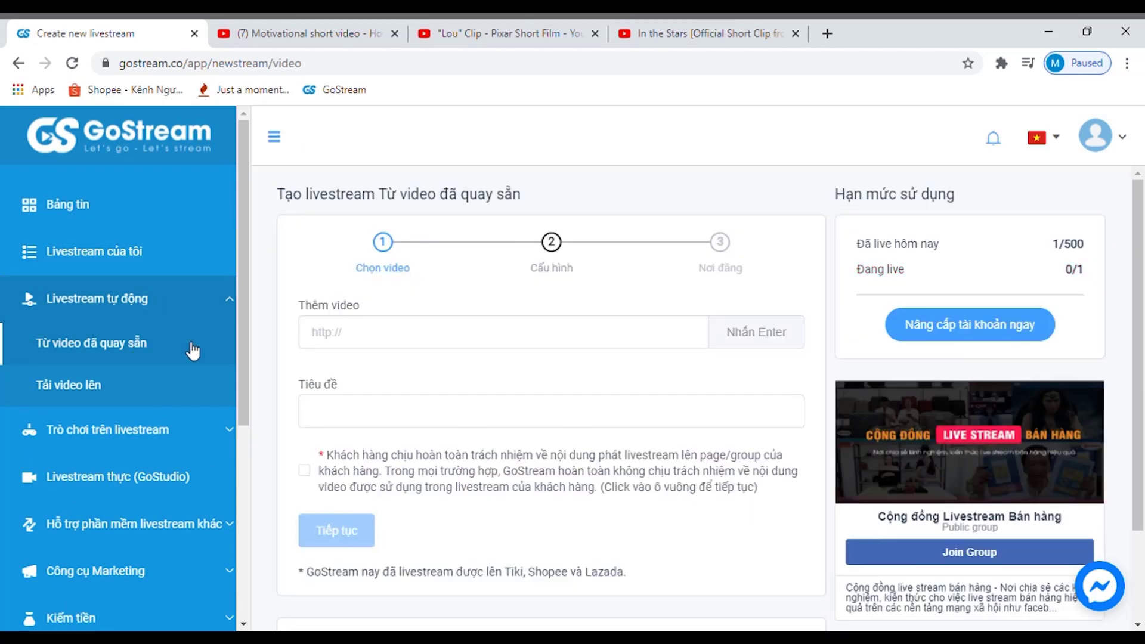
left_click(304, 33)
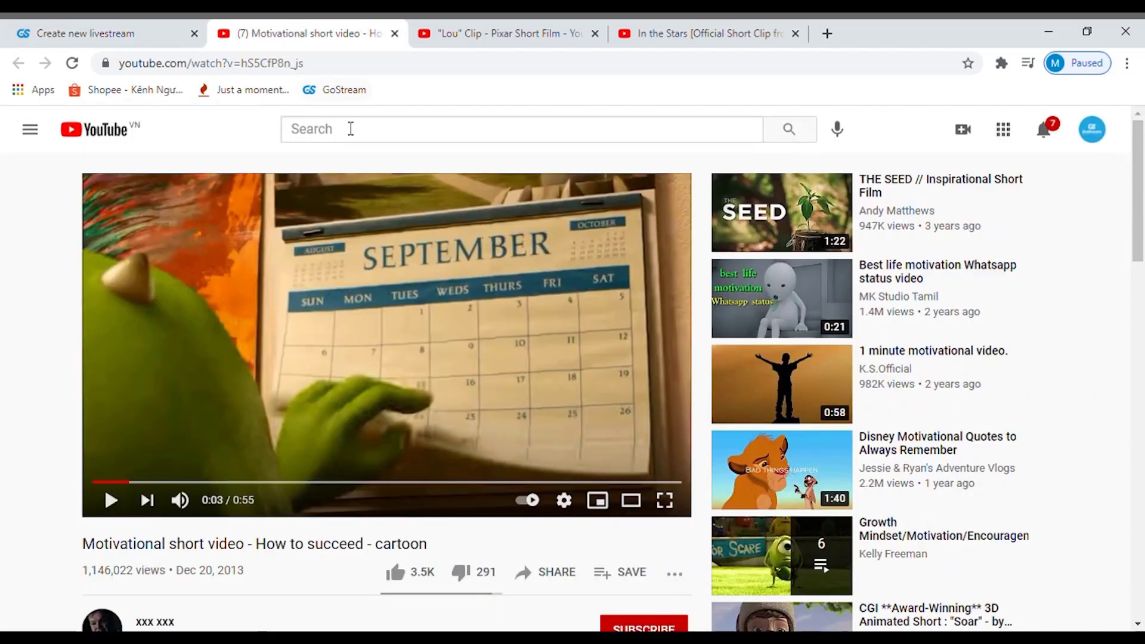
left_click(336, 74)
key("ctrl+c")
left_click(123, 33)
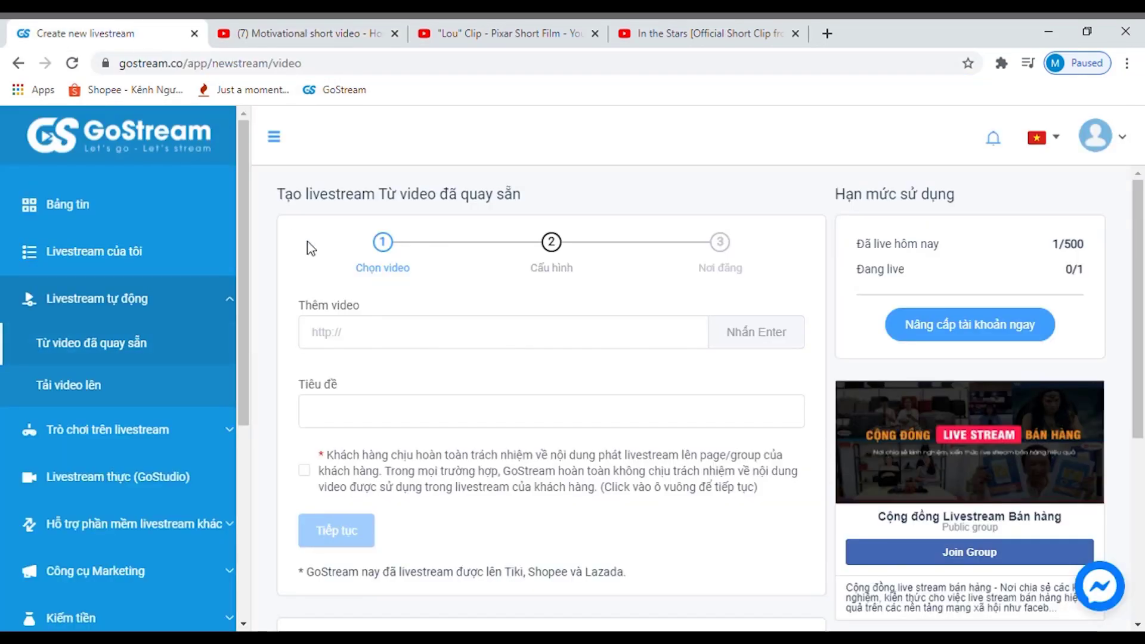
left_click(331, 333)
key("ctrl+v")
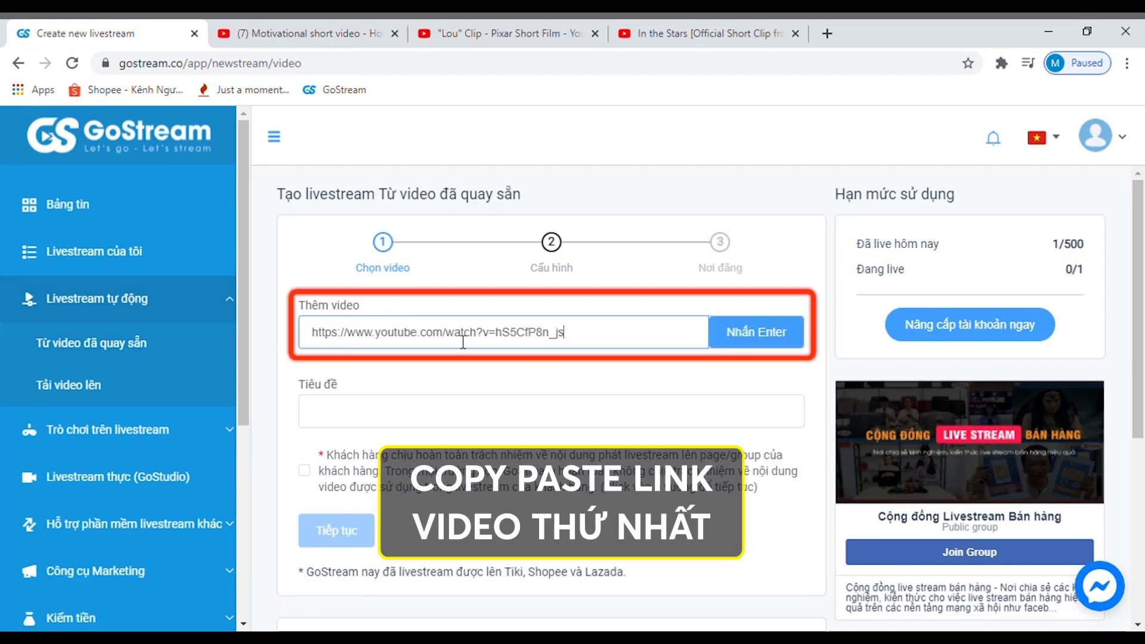
left_click(755, 337)
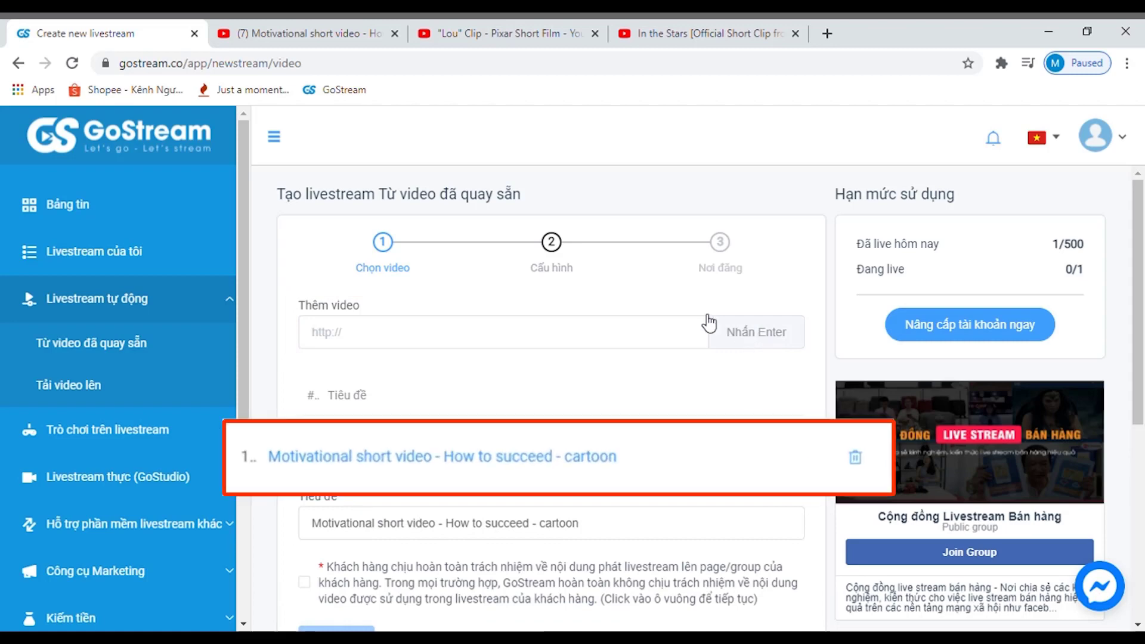
left_click(455, 33)
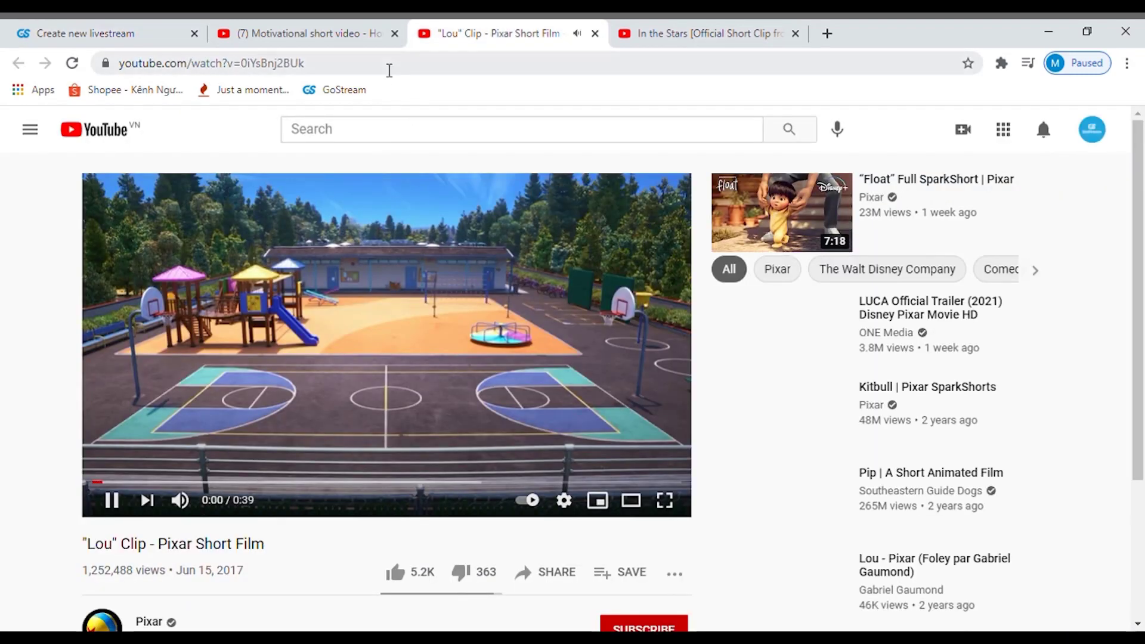
left_click(391, 63)
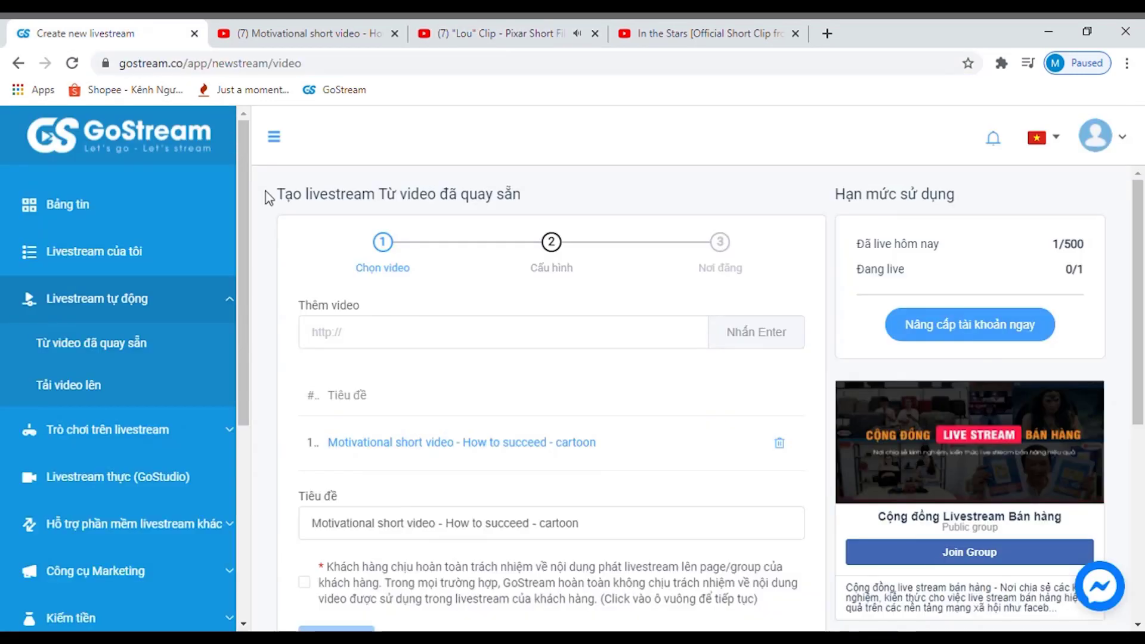
left_click(350, 333)
type("https://www.youtube.com/watch?v=0iYsBnj2BUk")
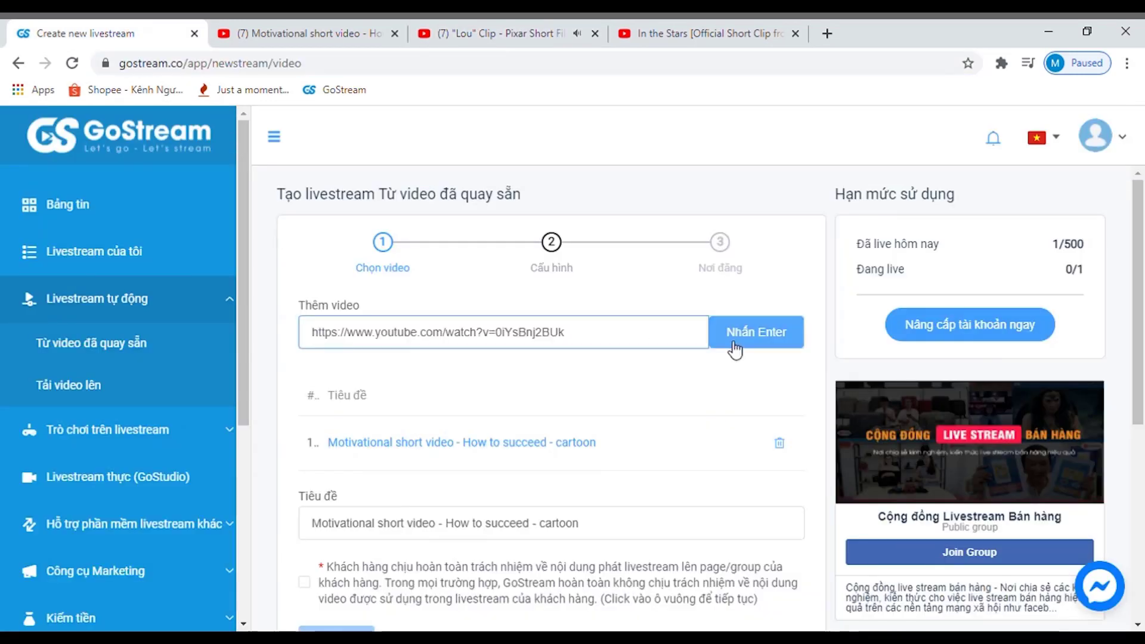
left_click(756, 333)
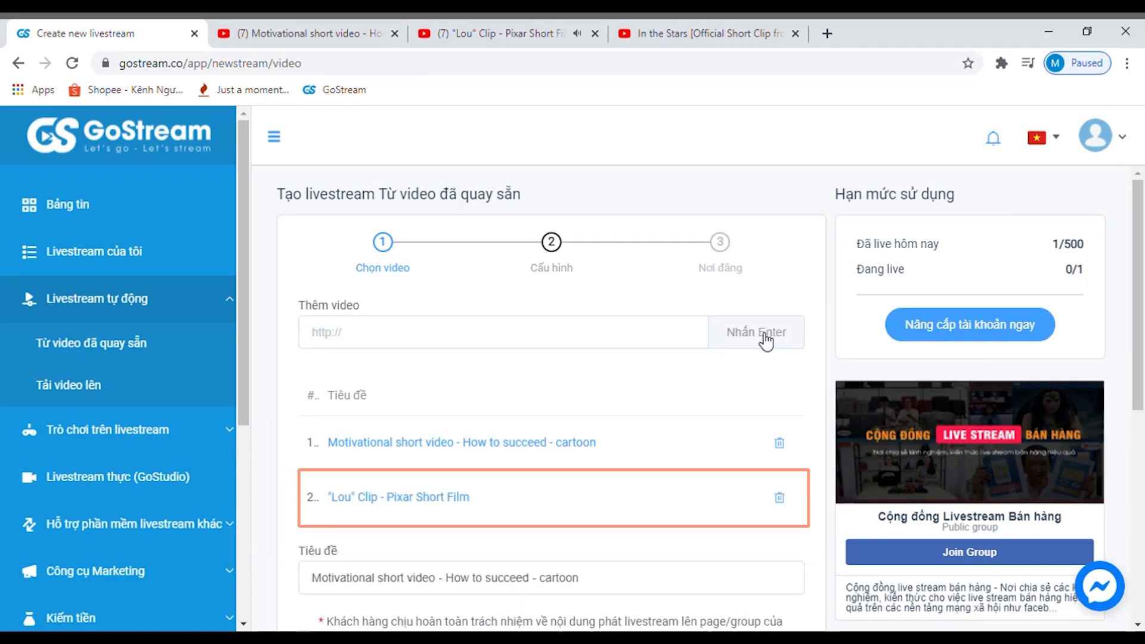
left_click(704, 33)
left_click(239, 63)
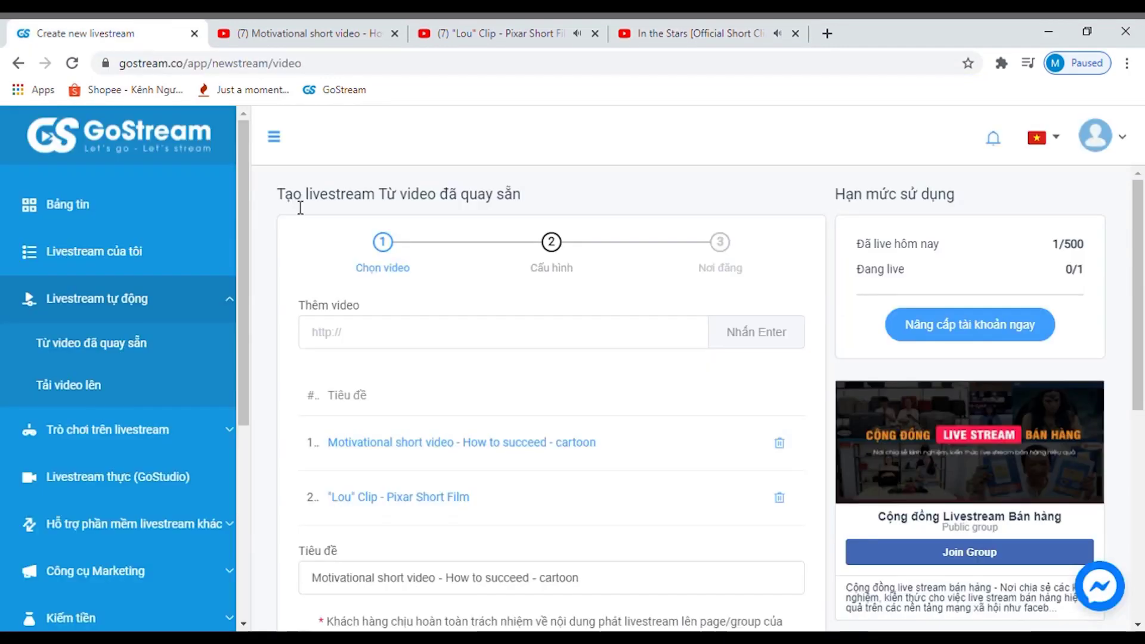
left_click(421, 334)
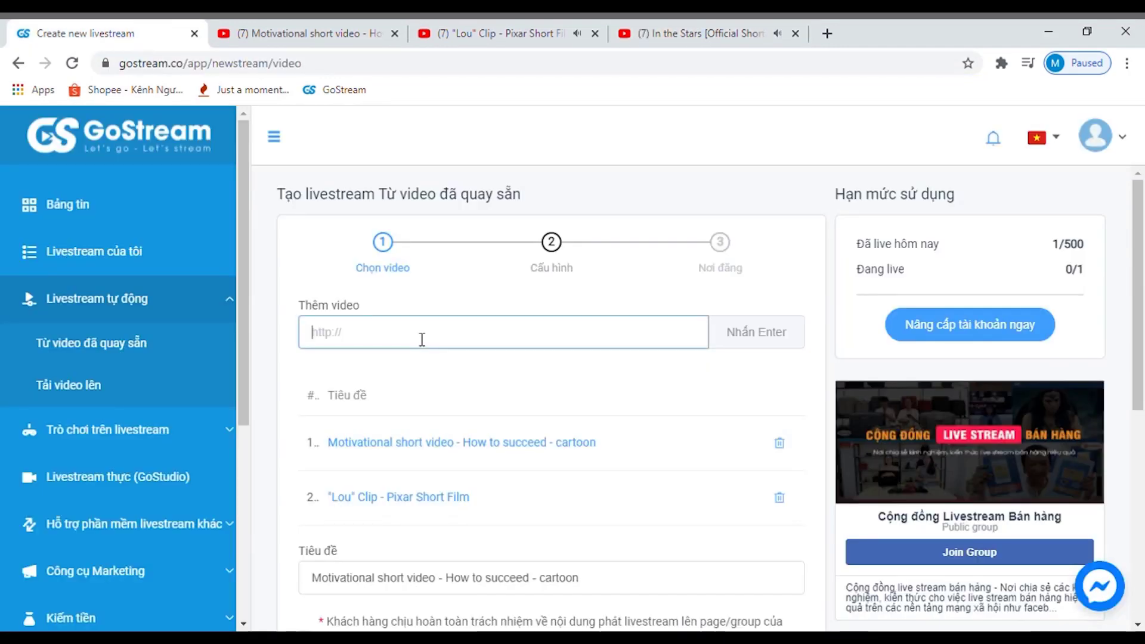
type("https://www.youtube.com/watch?v=tZoIlp0V20A")
left_click(769, 337)
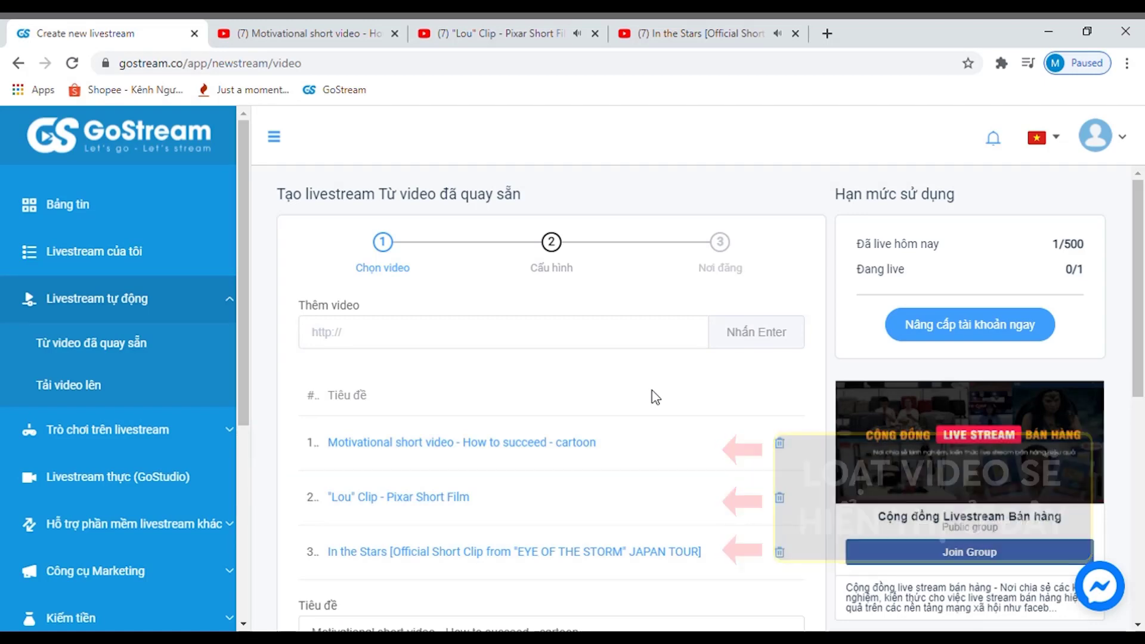
Step: Accept the content responsibility statement and set Độ phân giải to 1080p, continuing to the Nơi đăng stage
scroll(596, 427, "down", 4)
left_click(304, 439)
left_click(342, 504)
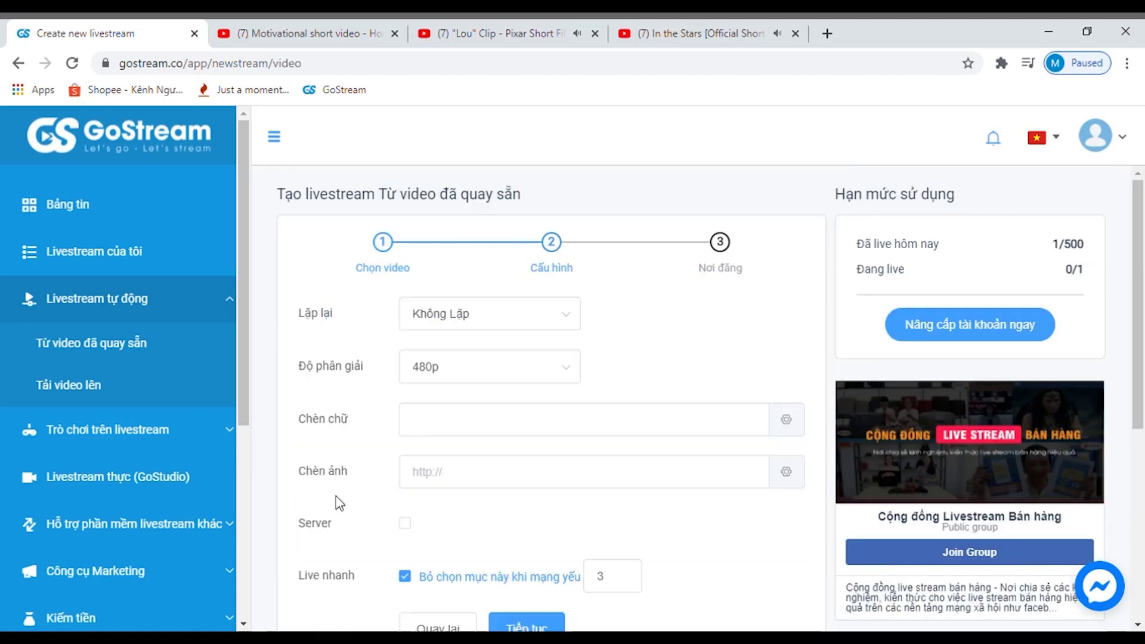
left_click(489, 385)
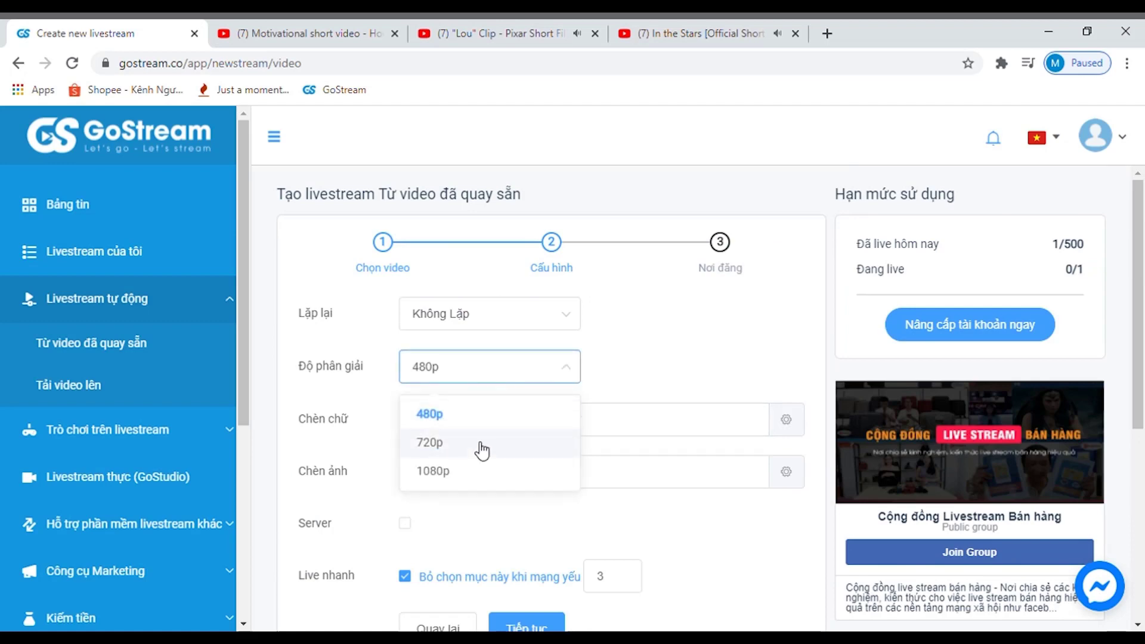
left_click(473, 473)
scroll(507, 525, "down", 1)
left_click(524, 544)
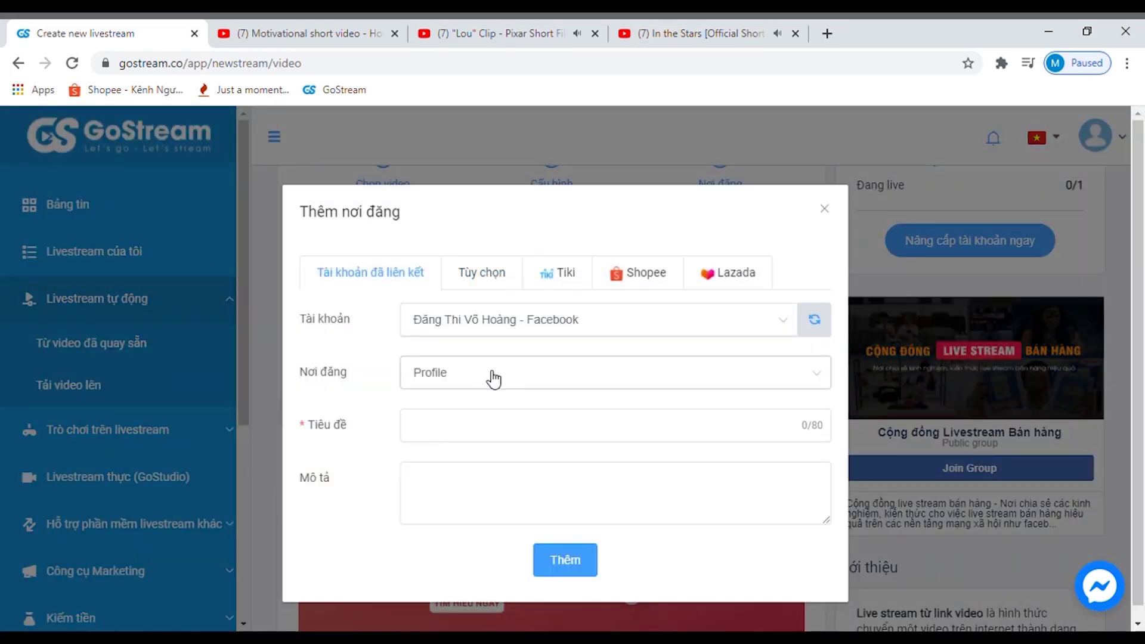
Step: Add GS Test as the posting destination with title and description Livestream, and submit the livestream
left_click(493, 376)
left_click(513, 536)
left_click(489, 438)
type("Livestream")
type("Livestream")
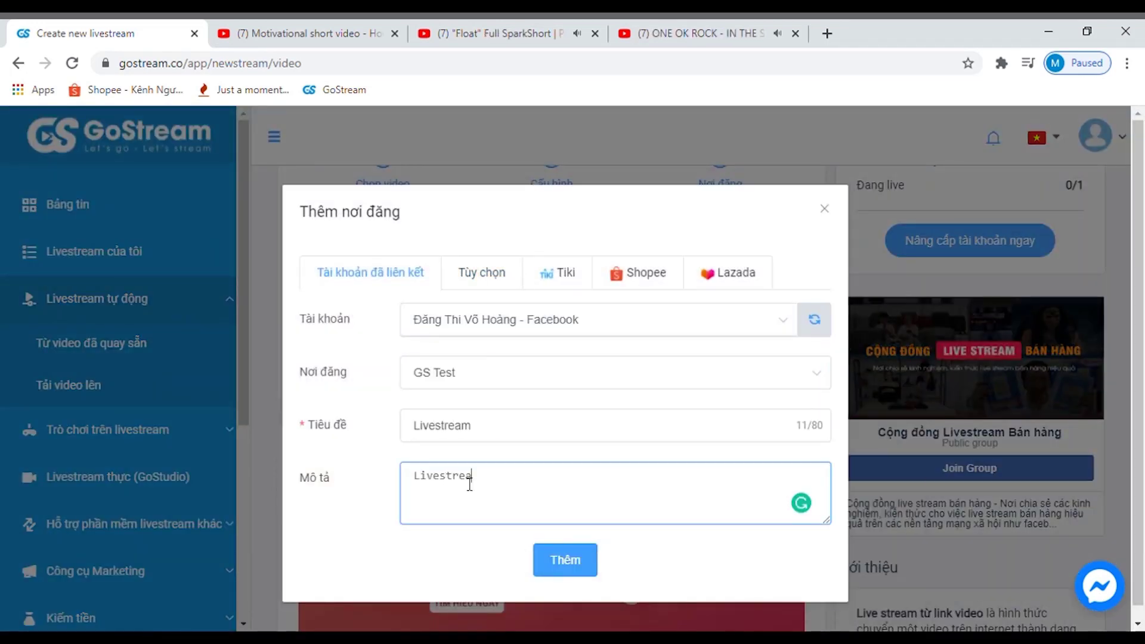
left_click(565, 559)
left_click(525, 406)
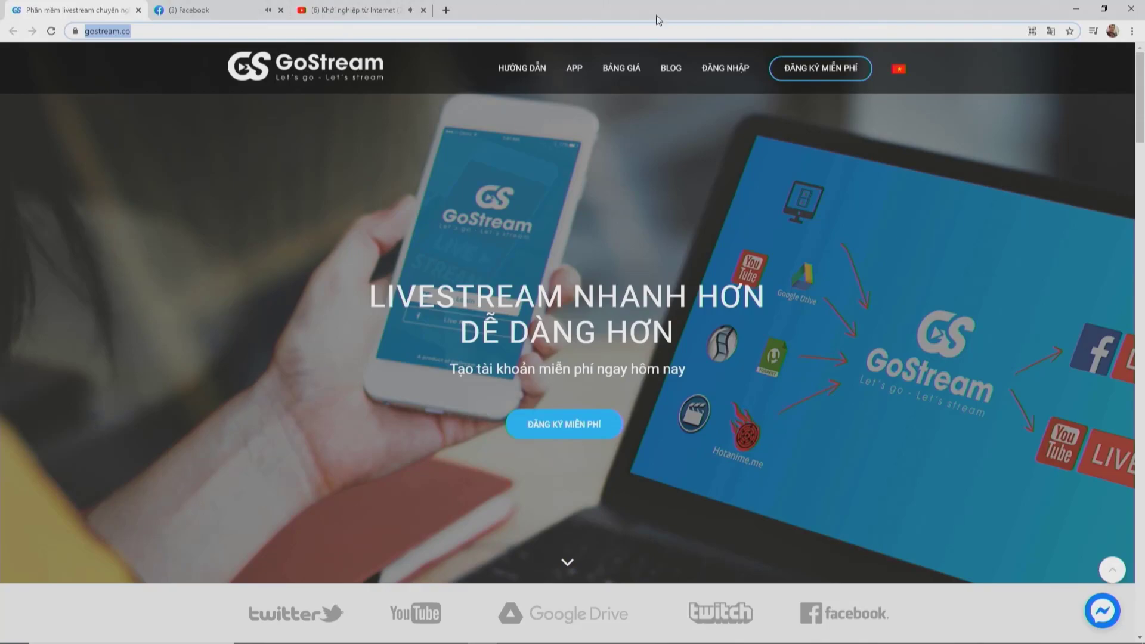
Step: Log in to GoStream from its home page and close the other browser tabs, keeping only the dashboard
left_click(723, 68)
left_click(139, 10)
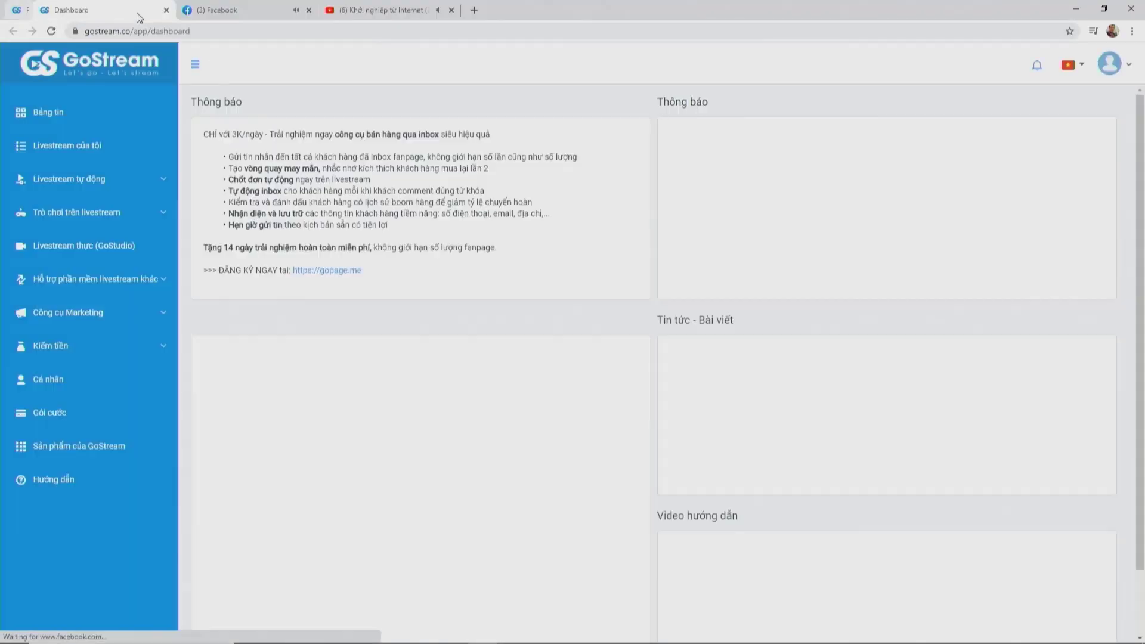
middle_click(216, 12)
middle_click(215, 12)
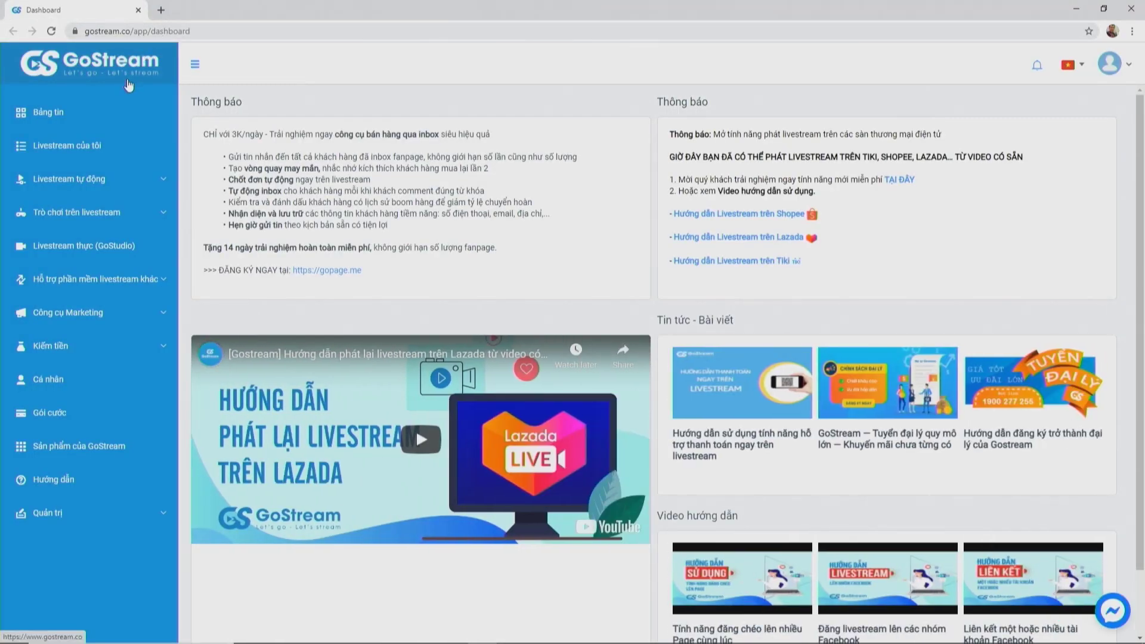
Step: Open the Affiliate page under Kiếm tiền
left_click(103, 348)
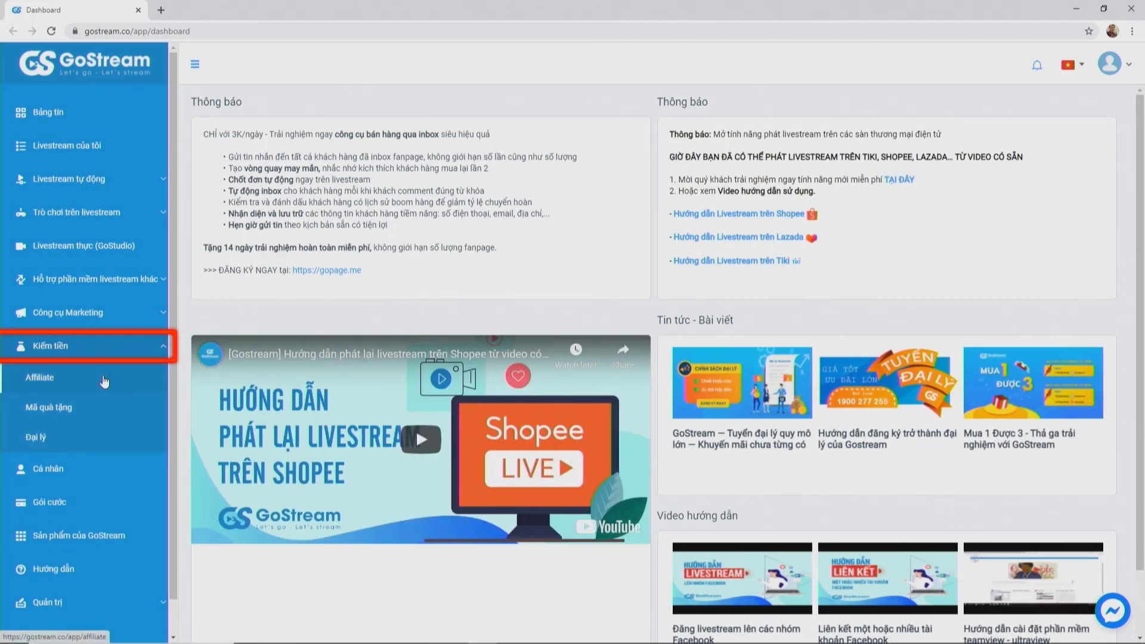
left_click(104, 381)
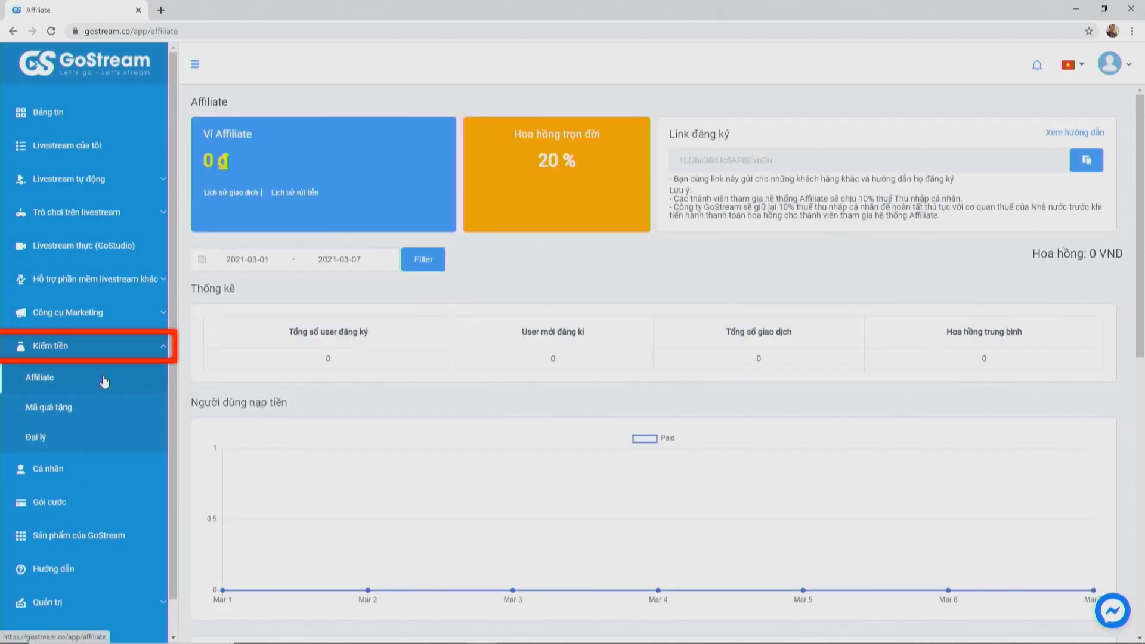